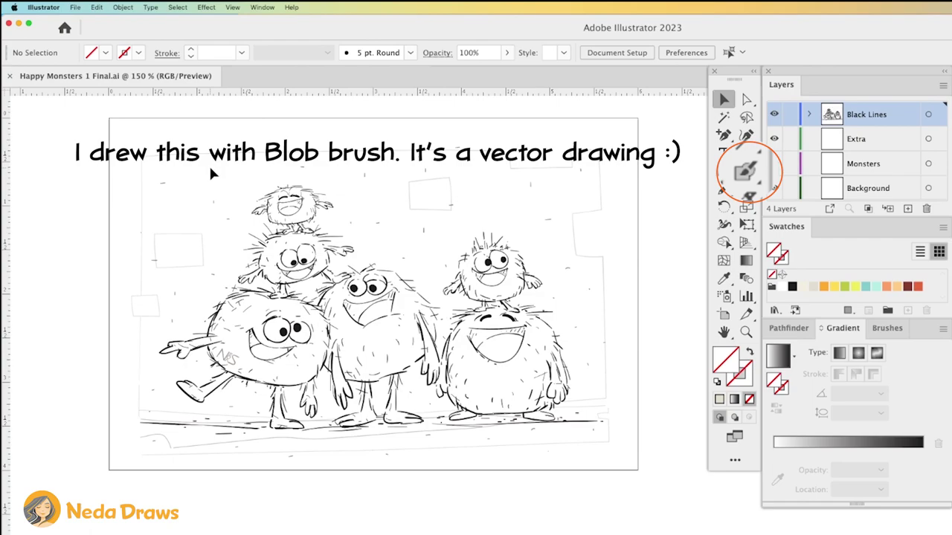
- Hide the artboards, lock the Black Lines layer and make Background the active layer
click(233, 7)
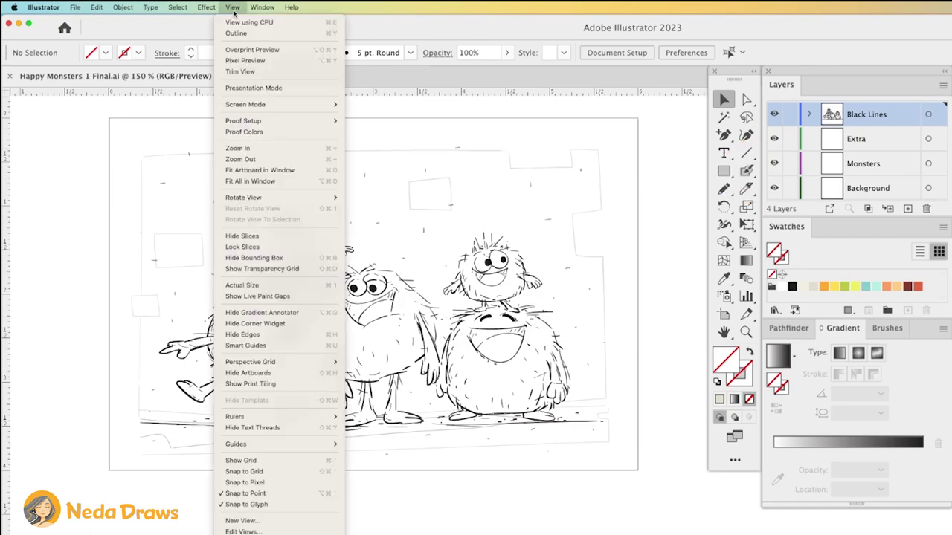
click(262, 383)
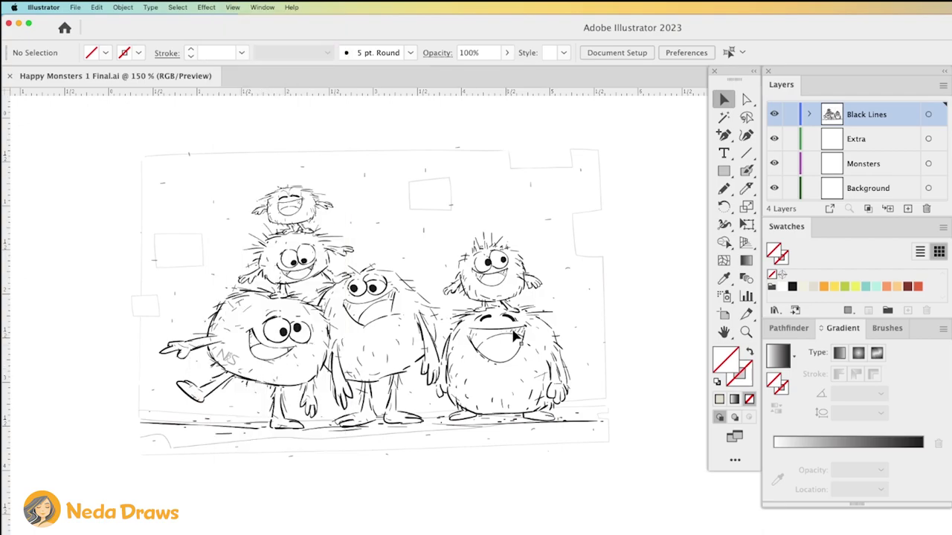
click(786, 114)
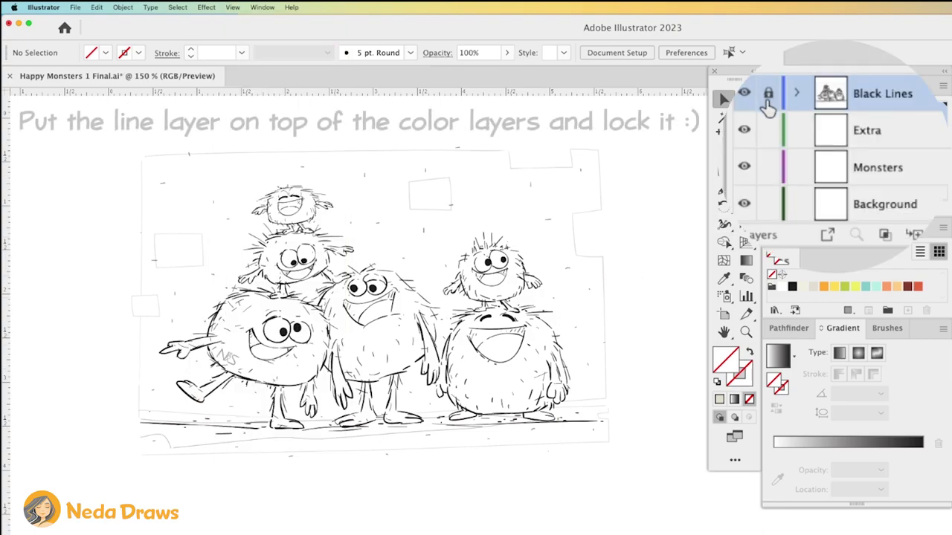
click(855, 191)
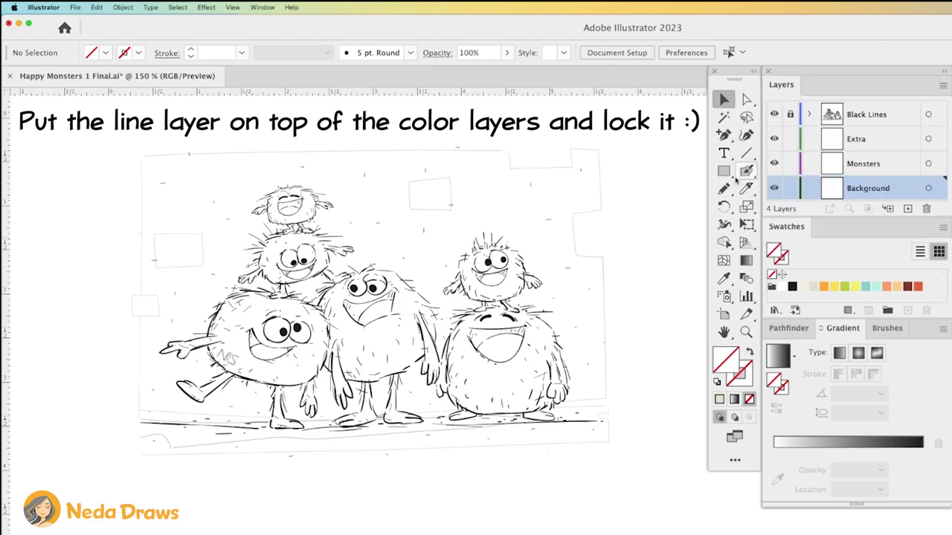
- Draw a cream rounded rectangle covering the whole sketch
click(726, 177)
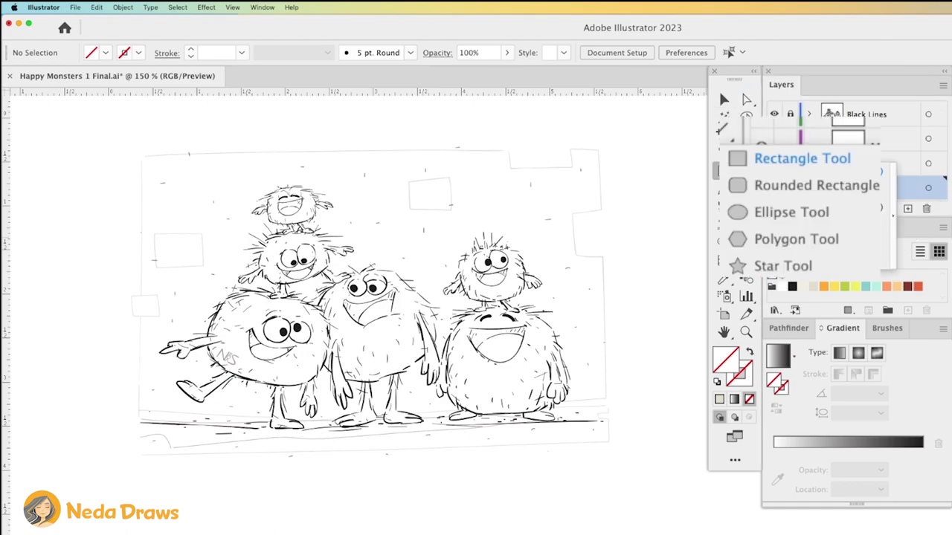
click(736, 186)
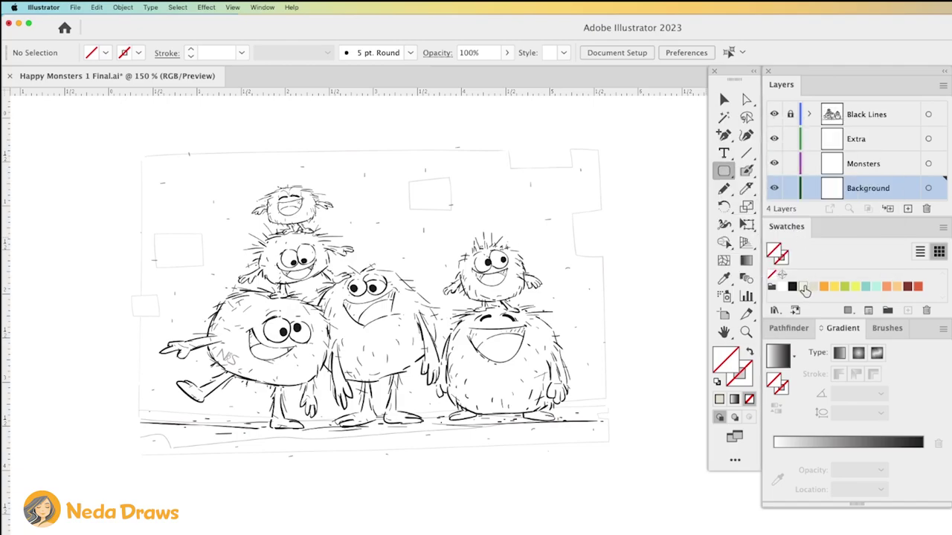
click(803, 286)
drag(145, 157, 608, 446)
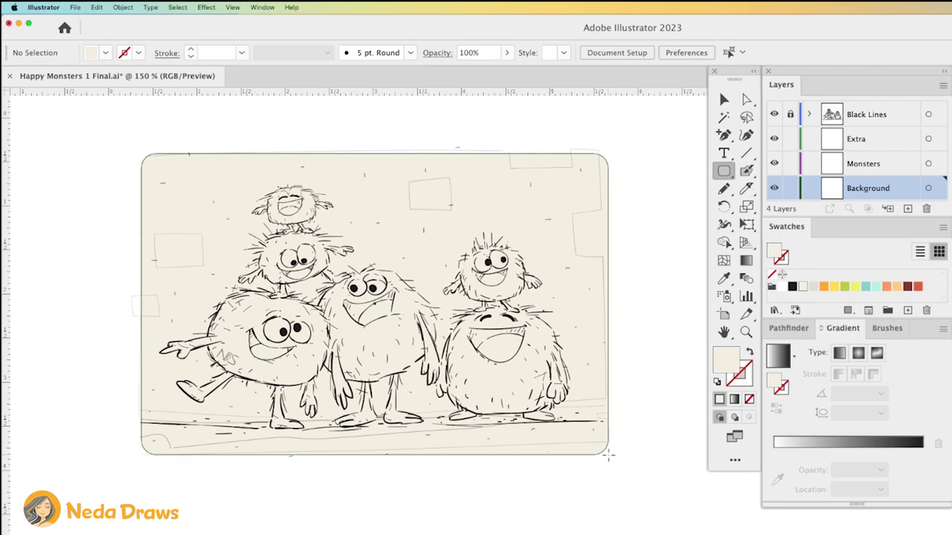
- Raise and square off the background shape's top-right corner
scroll(643, 139, up, 5)
key(a)
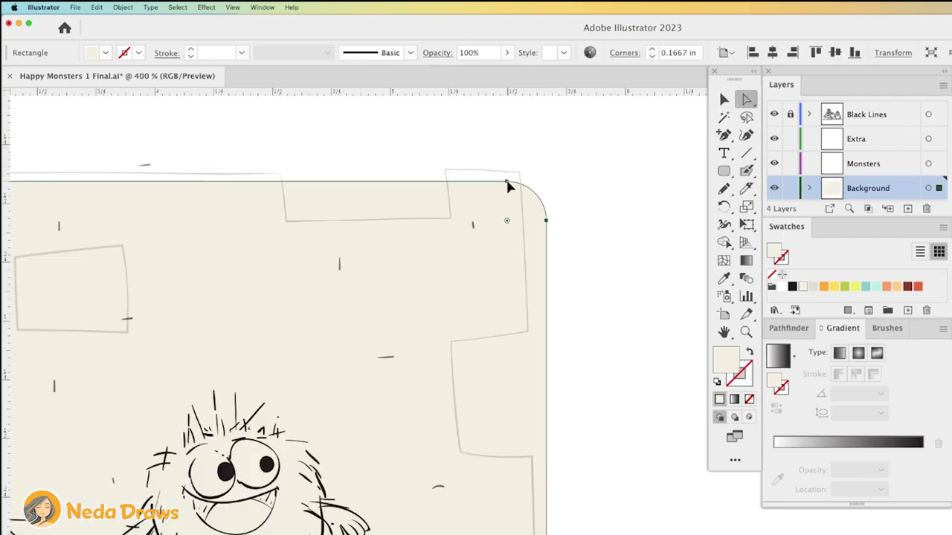
drag(508, 185, 511, 169)
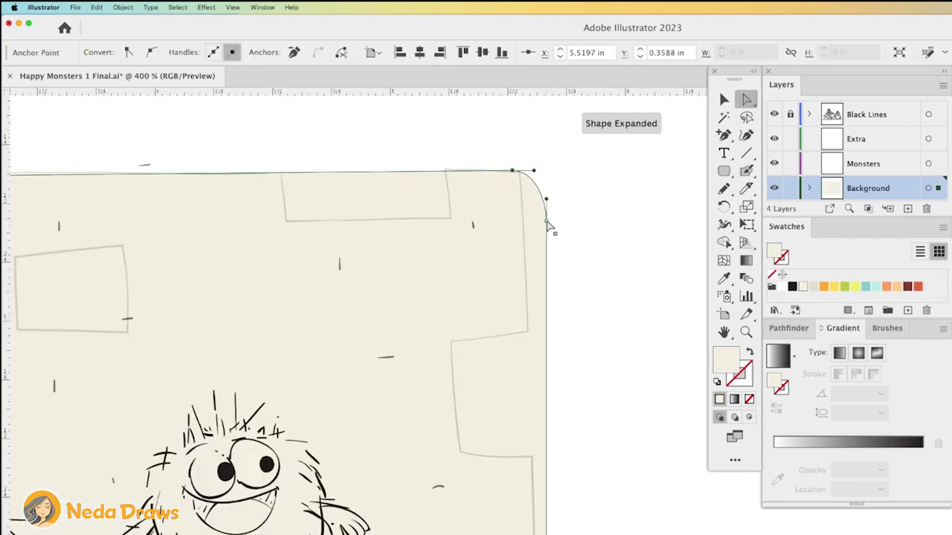
drag(547, 223, 525, 202)
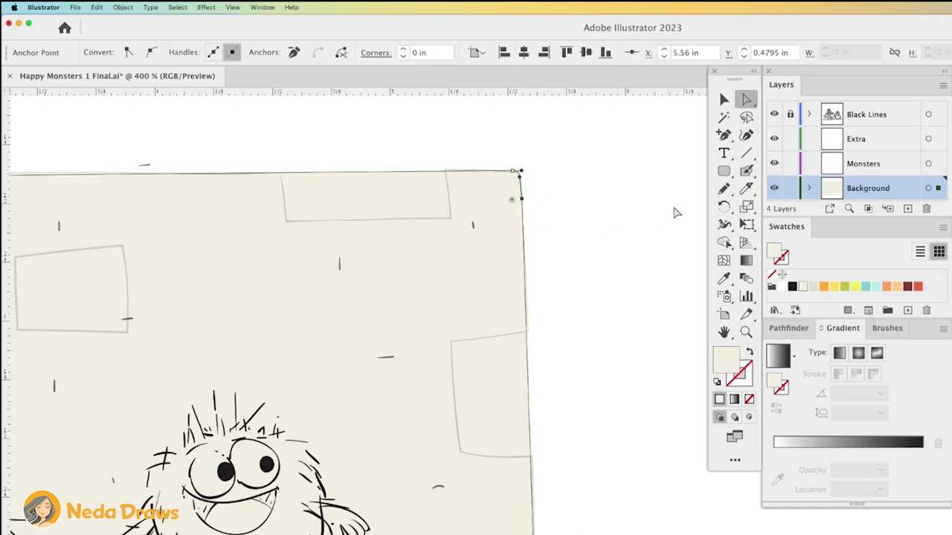
- Outline the top notch with the Pencil and delete it from the background
click(742, 191)
mouse_move(442, 146)
mouse_down()
mouse_move(281, 190)
mouse_move(271, 173)
mouse_up()
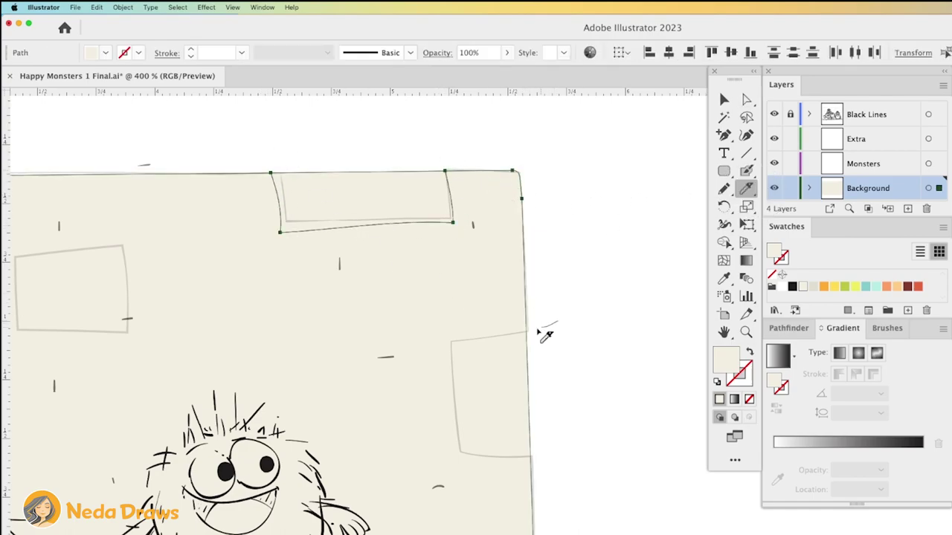
mouse_move(545, 335)
mouse_down()
mouse_move(452, 340)
mouse_move(464, 463)
mouse_move(570, 468)
mouse_up()
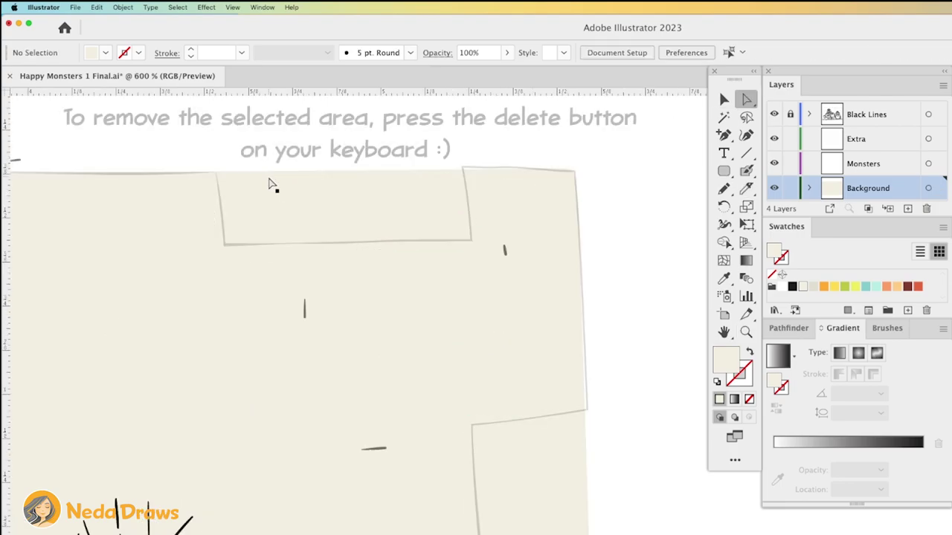
click(272, 187)
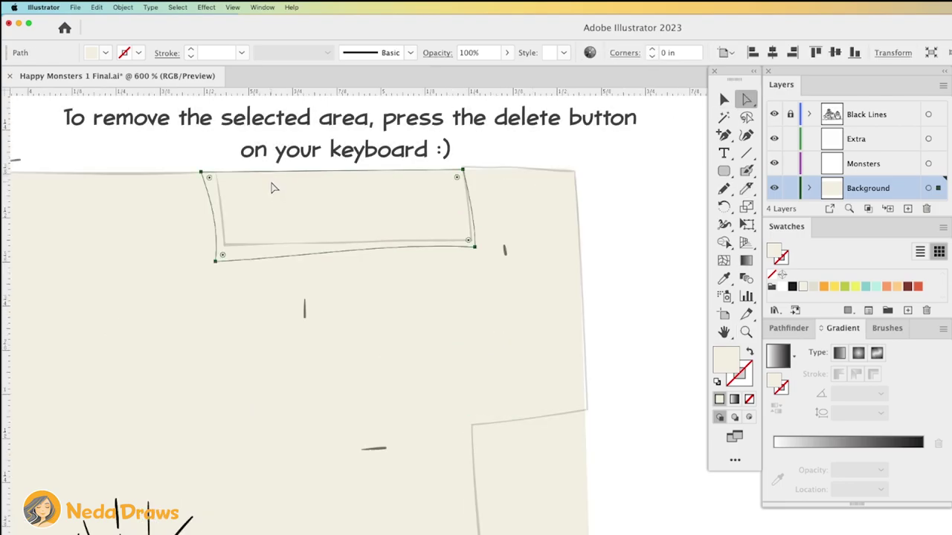
key(Delete)
- Align the notch corners with the sketch and cut the right-edge notch out
click(218, 266)
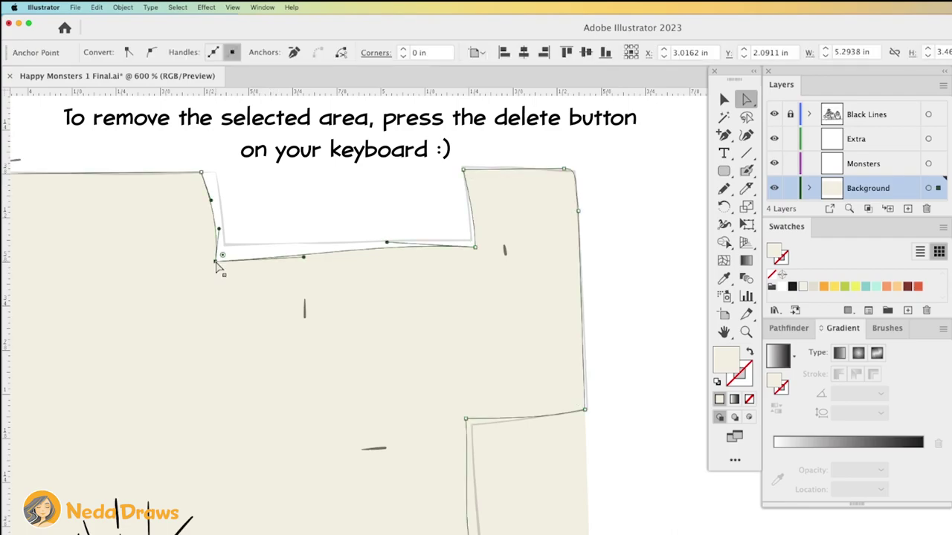
drag(215, 262, 223, 245)
drag(201, 172, 216, 173)
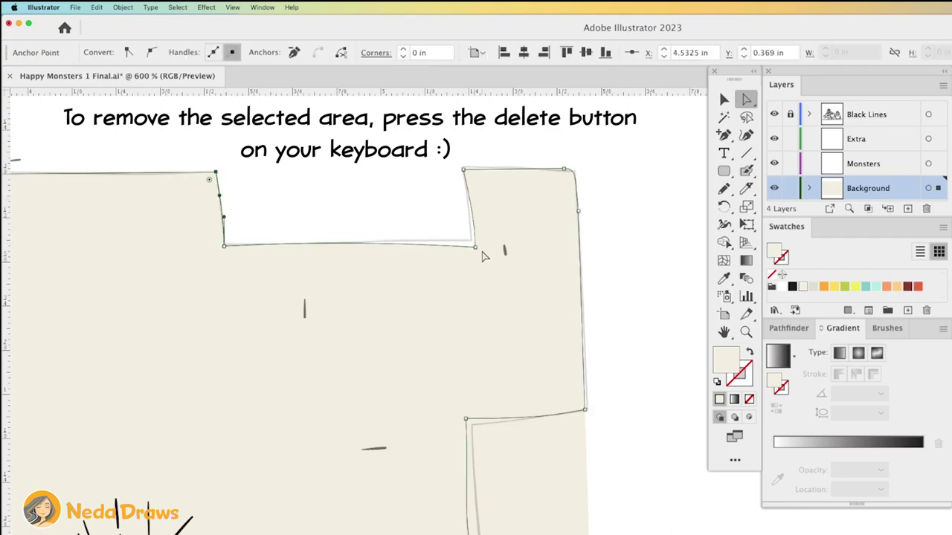
drag(475, 246, 470, 241)
click(467, 183)
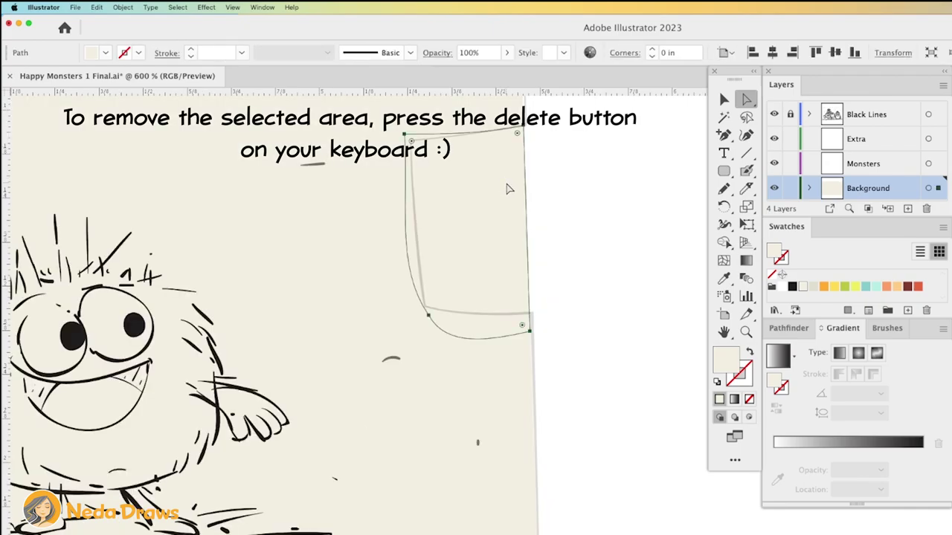
key(Delete)
- Line up the new notch's bottom corners with the sketched wall
click(414, 197)
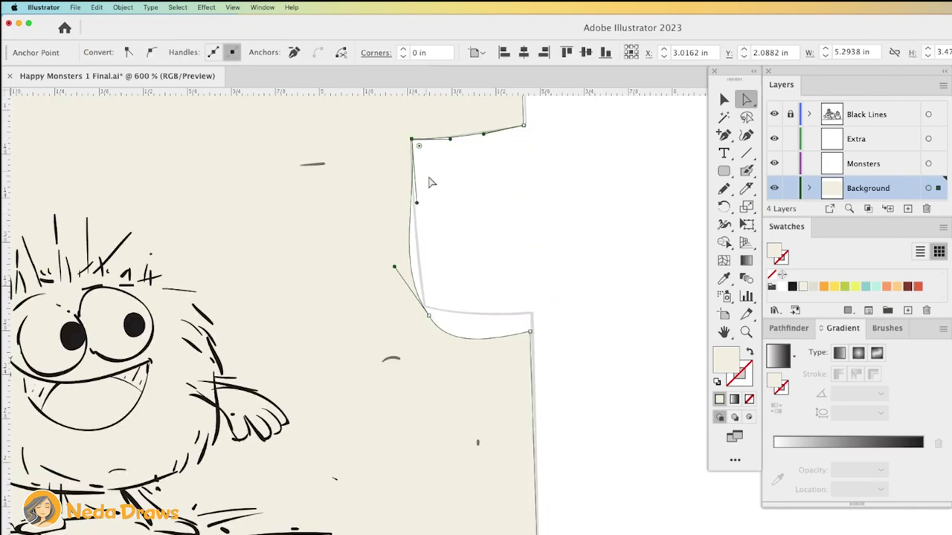
drag(429, 314, 424, 305)
drag(531, 333, 532, 318)
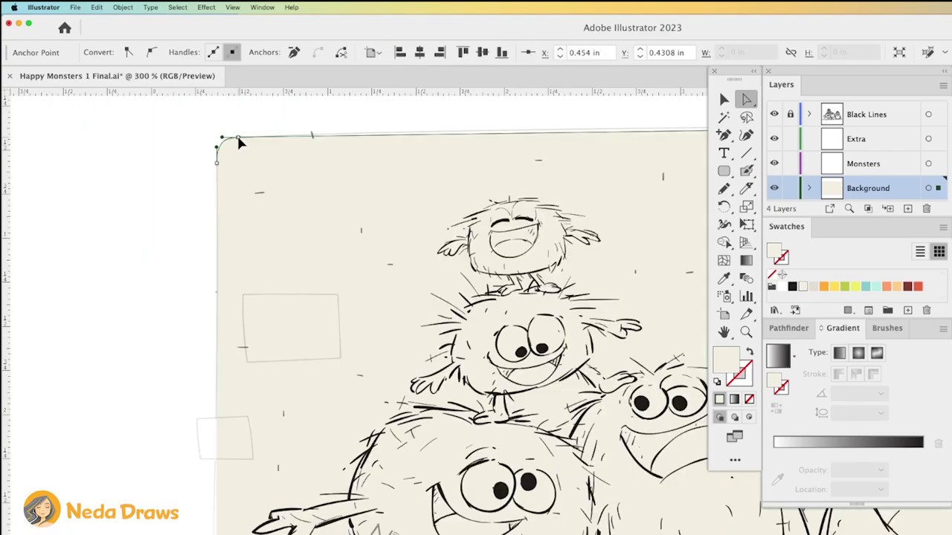
click(568, 133)
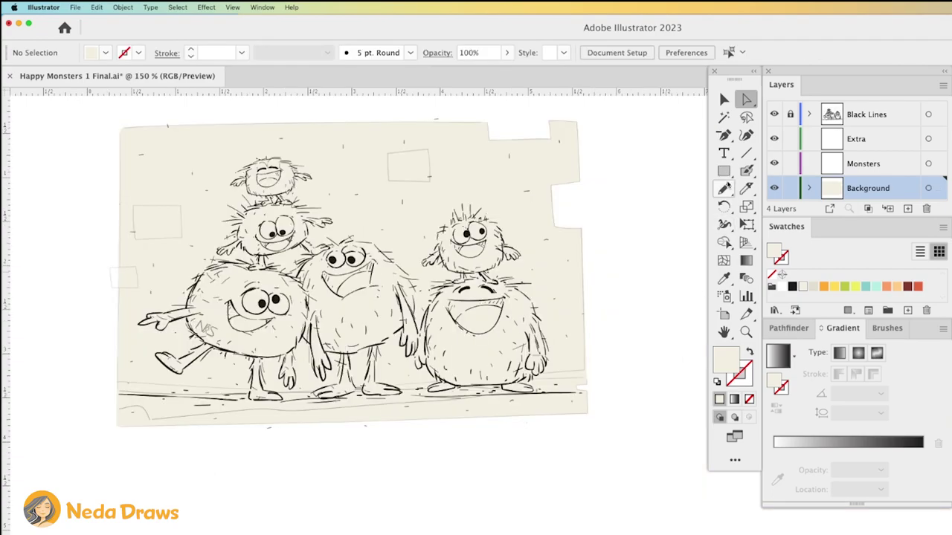
- Draw rectangle patches over the top-middle, left and left-edge wall panels
click(725, 172)
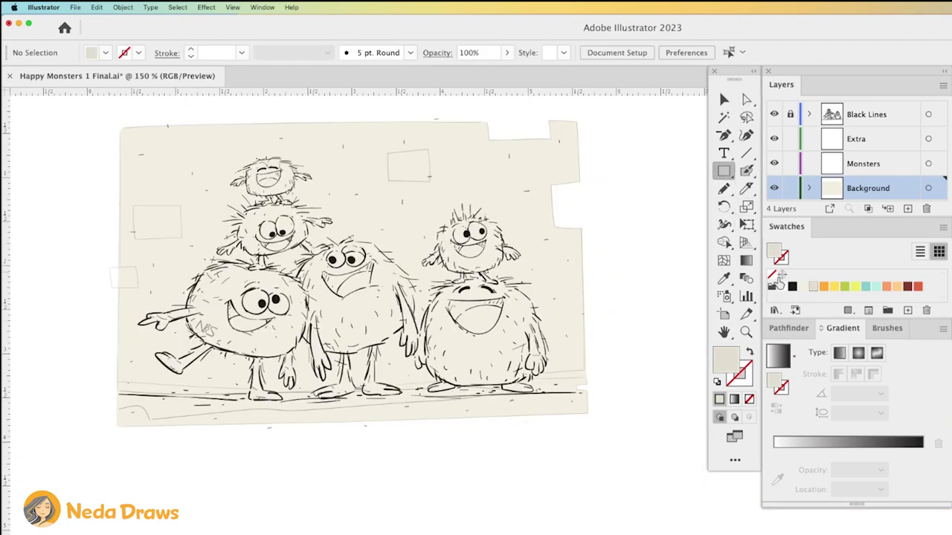
drag(387, 153, 437, 182)
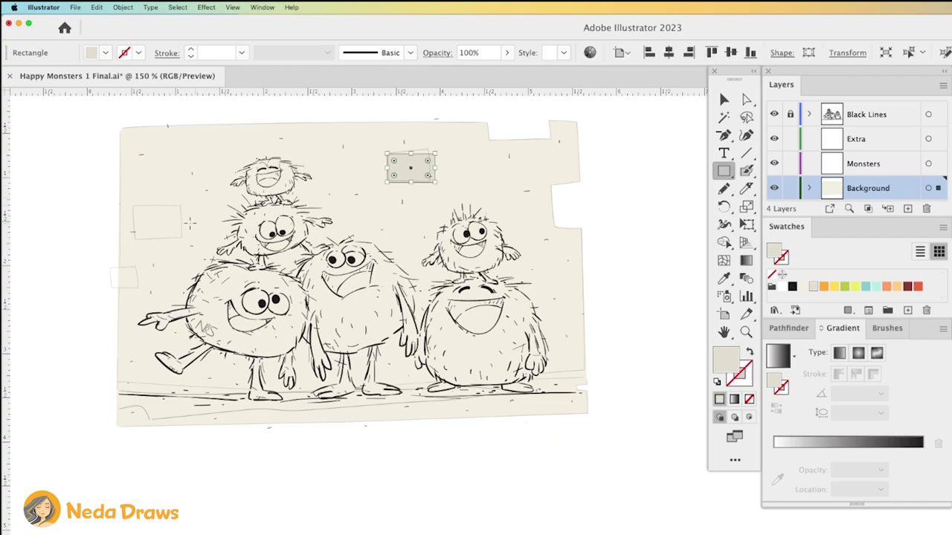
drag(133, 204, 181, 239)
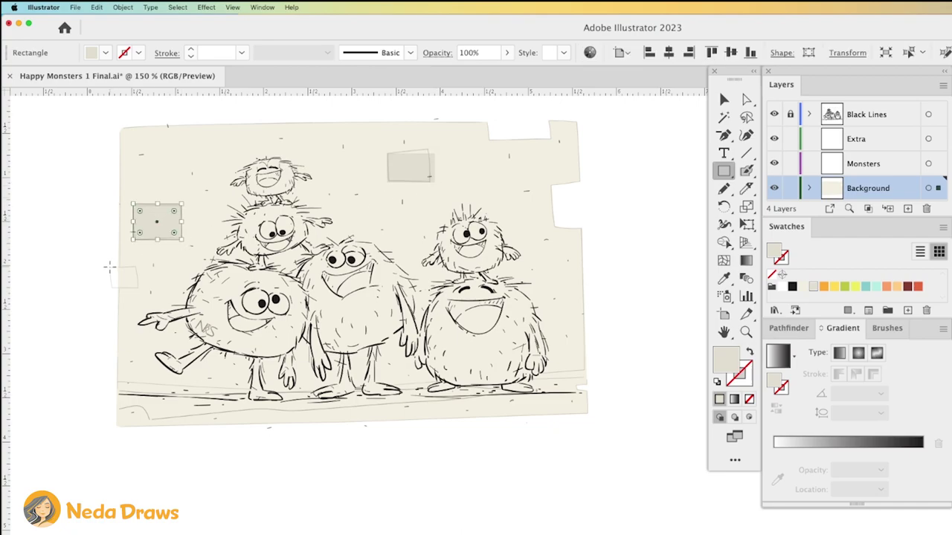
drag(109, 266, 138, 290)
- Move the left patch's corners to match the sketched panel
click(389, 229)
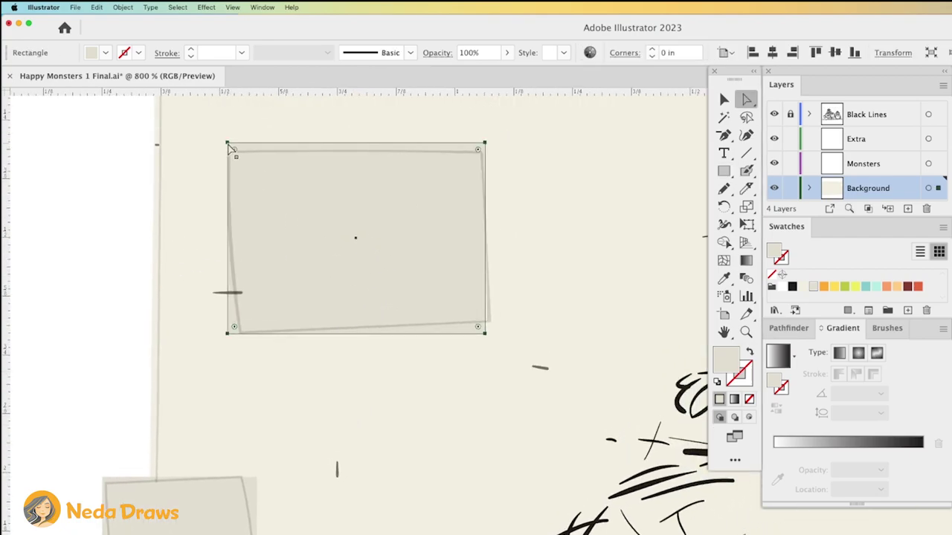
drag(228, 144, 227, 153)
drag(227, 333, 242, 332)
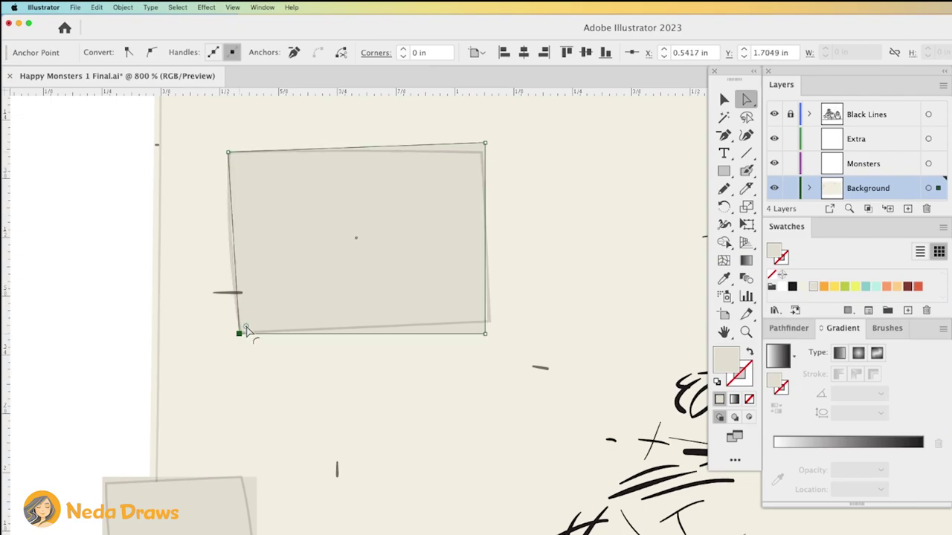
click(230, 244)
drag(242, 334, 238, 331)
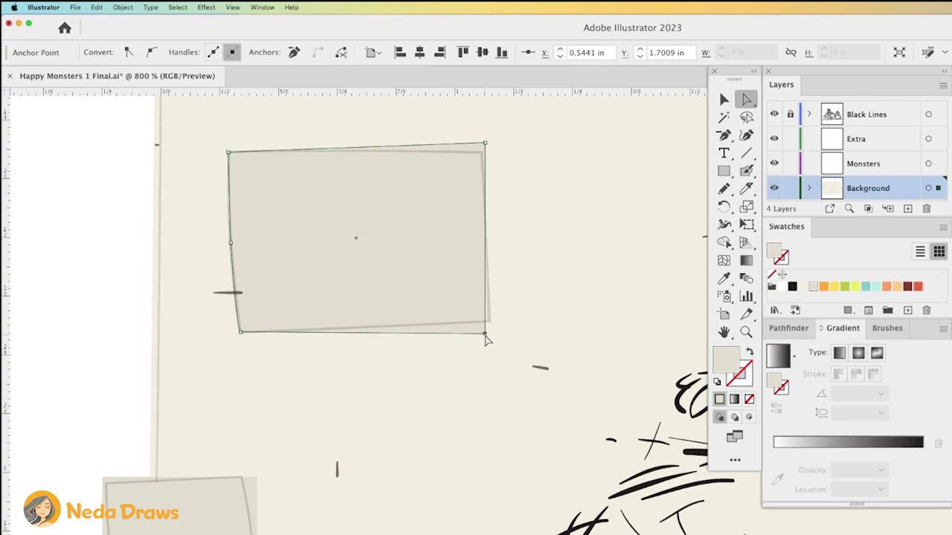
- Reshape the small edge patch, pulling its corners in and slanting its right edge
click(155, 168)
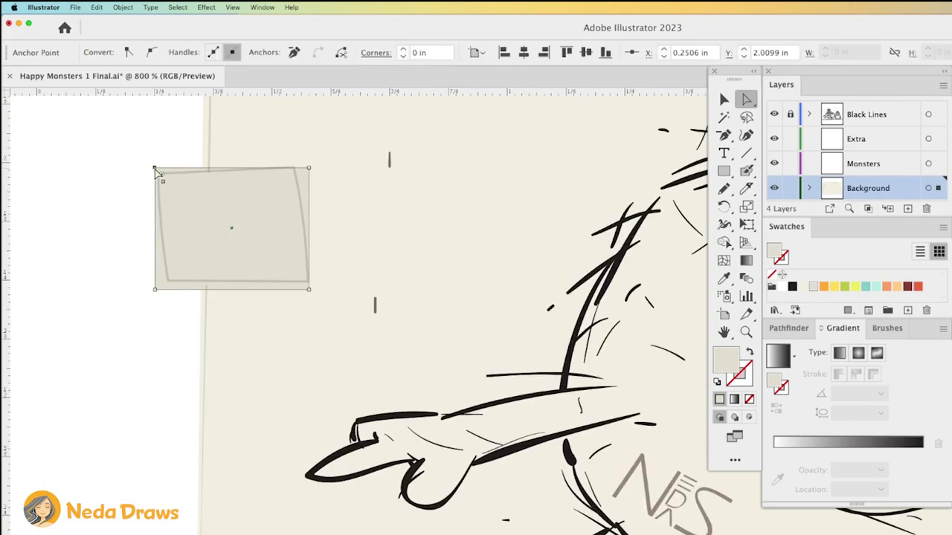
drag(154, 168, 158, 173)
drag(155, 289, 168, 279)
drag(308, 289, 309, 284)
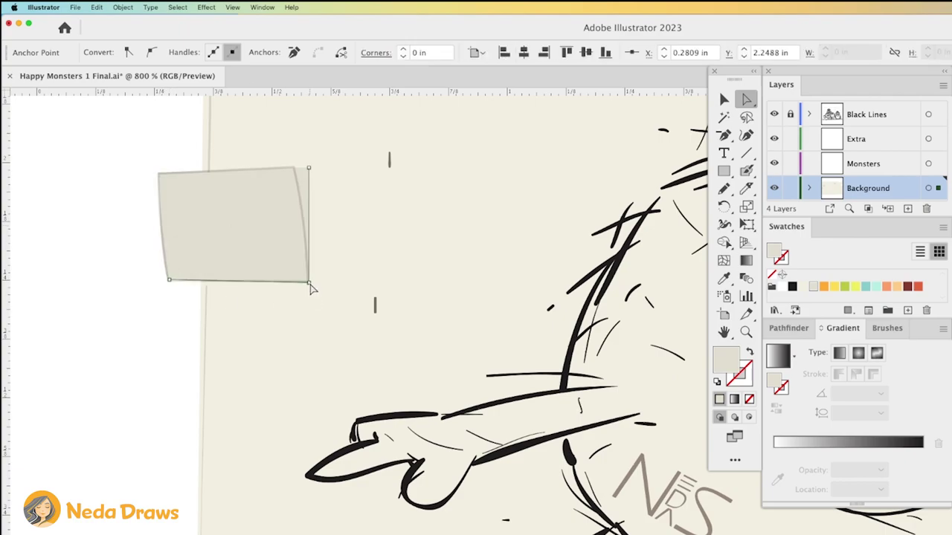
drag(309, 168, 290, 168)
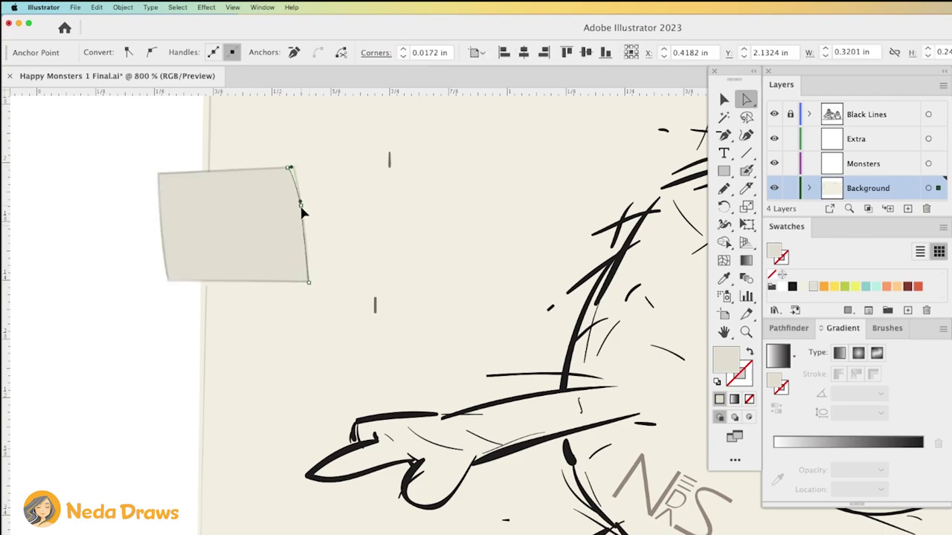
- Draw a ground strip path along the bottom of the artwork
key(ctrl+0)
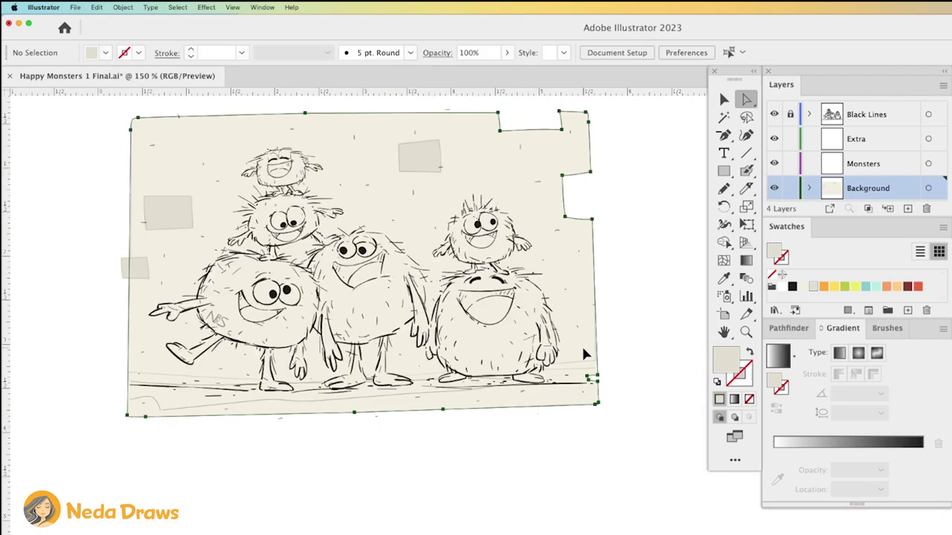
click(584, 355)
key(i)
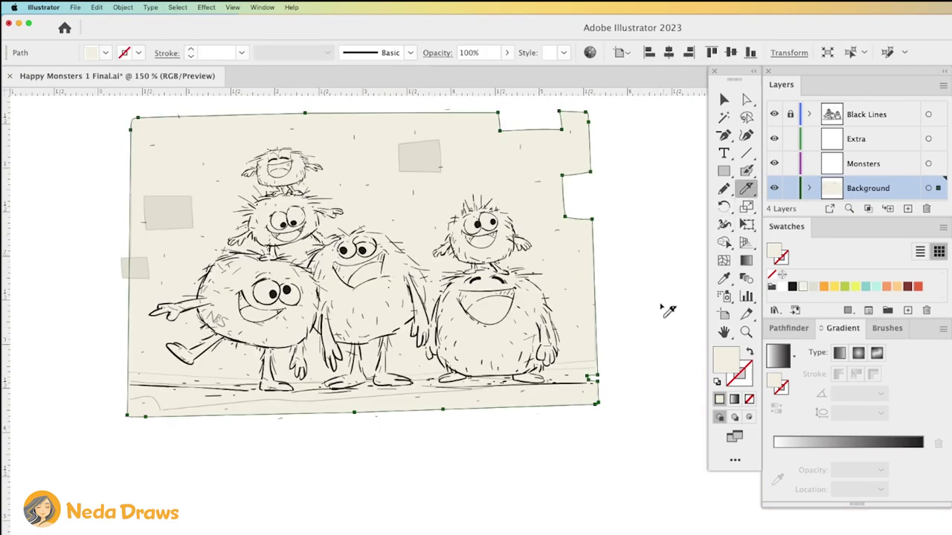
drag(609, 367, 131, 374)
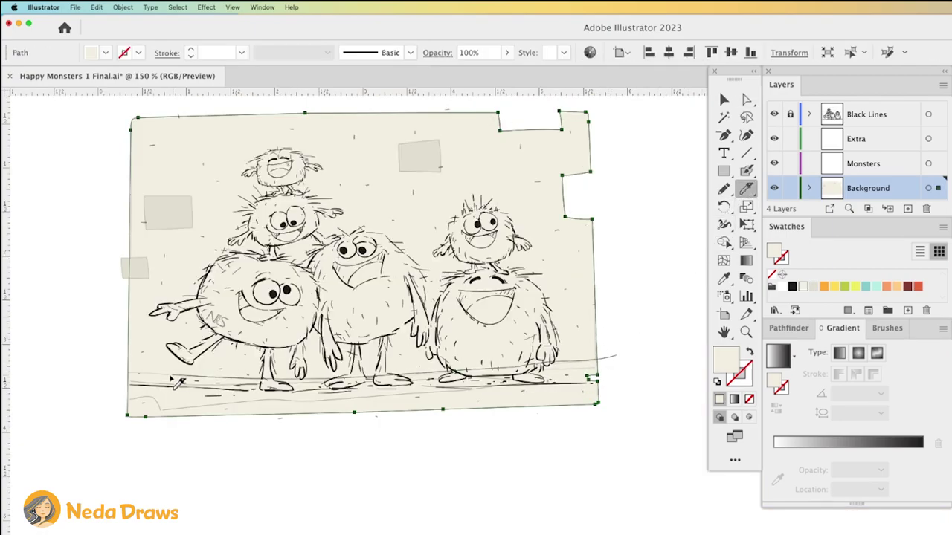
- Fill the ground strip with a light grey swatch and copy it
key(a)
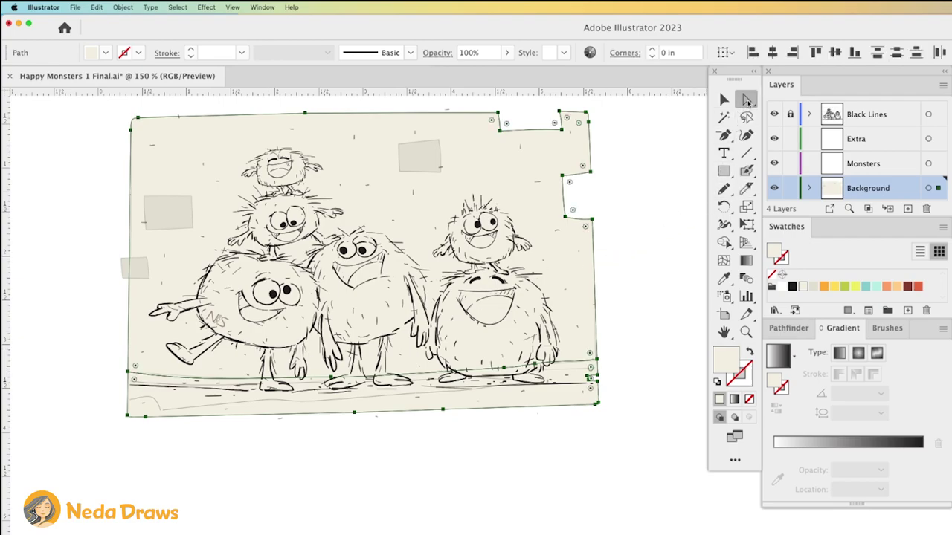
click(666, 199)
click(594, 370)
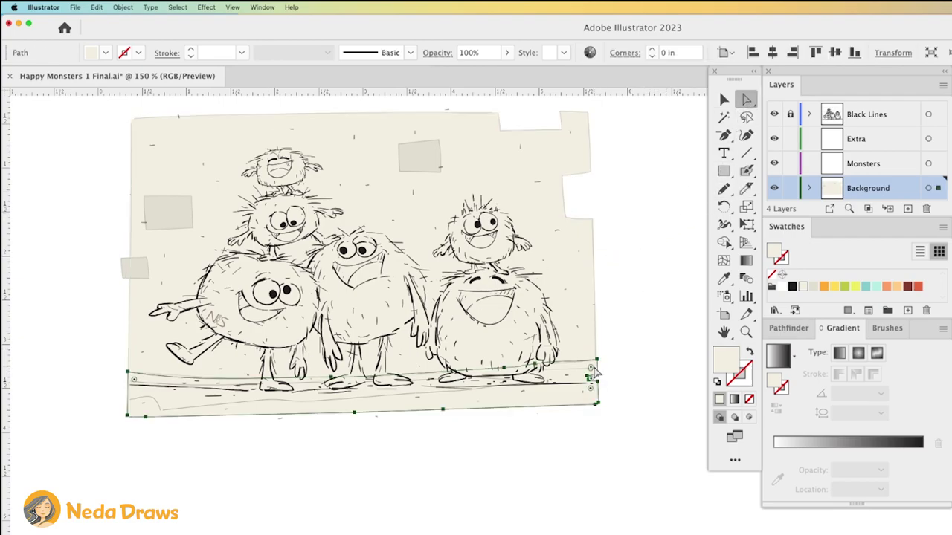
click(537, 366)
click(505, 374)
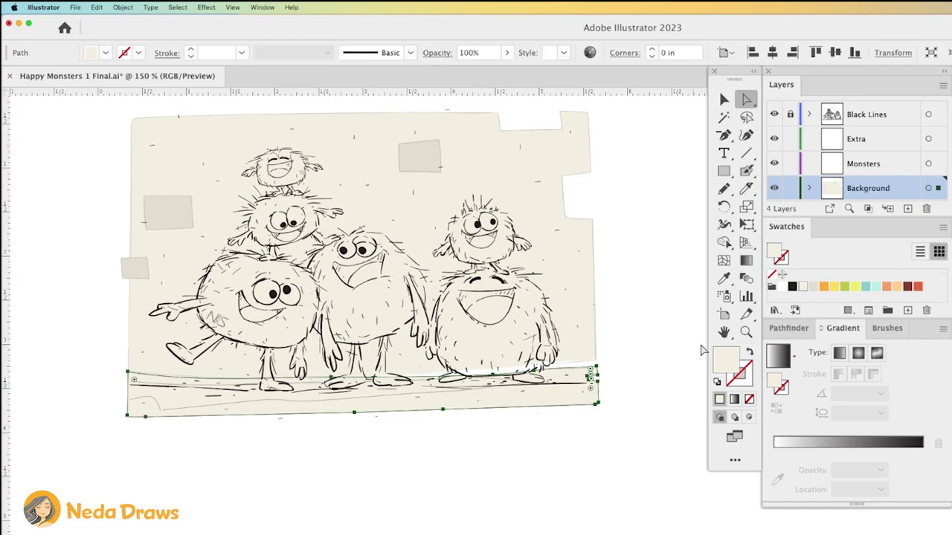
click(812, 287)
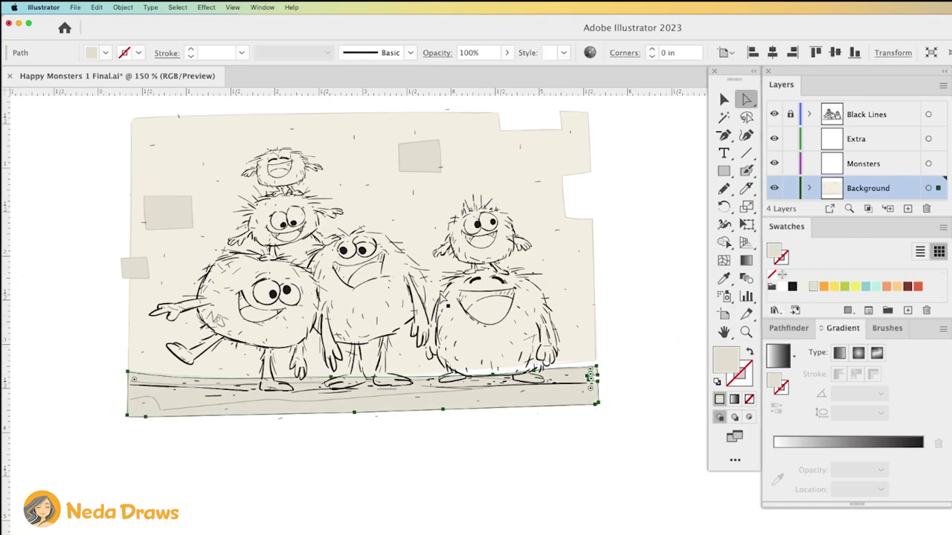
click(97, 9)
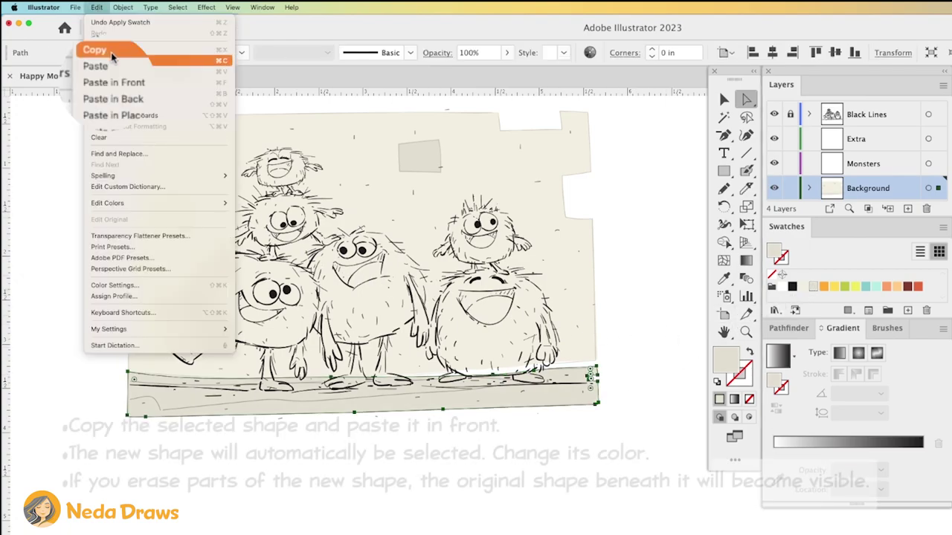
- Paste the strip in front with a white-to-black gradient at 30% opacity
click(111, 82)
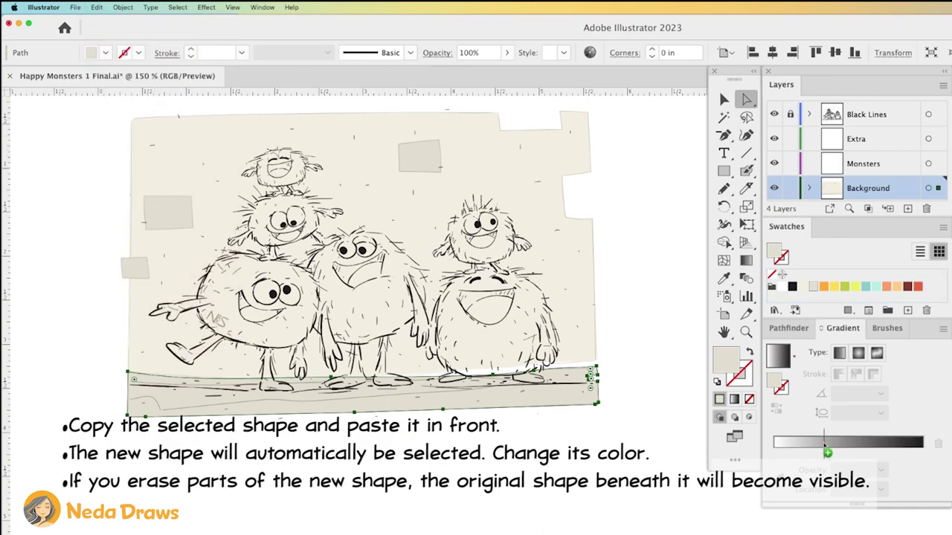
click(825, 446)
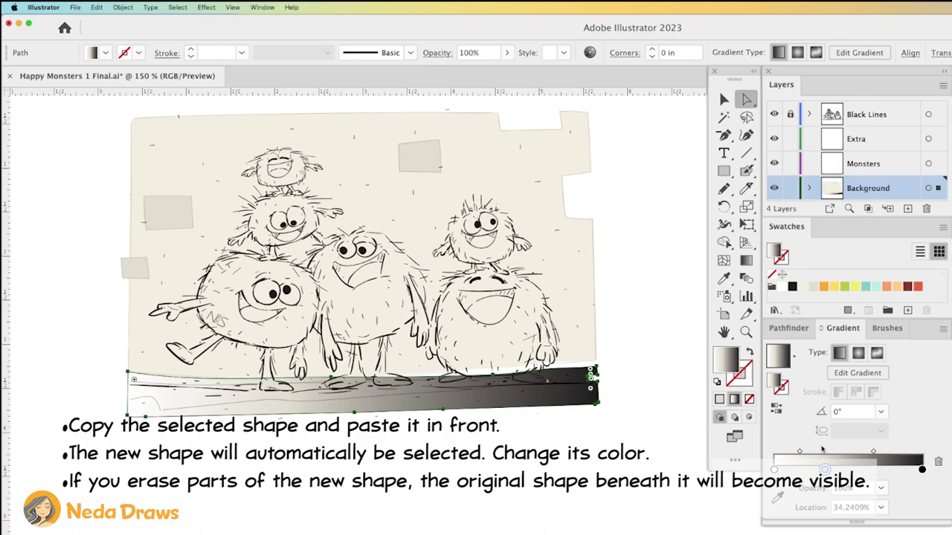
drag(825, 470, 774, 470)
key(ctrl+plus)
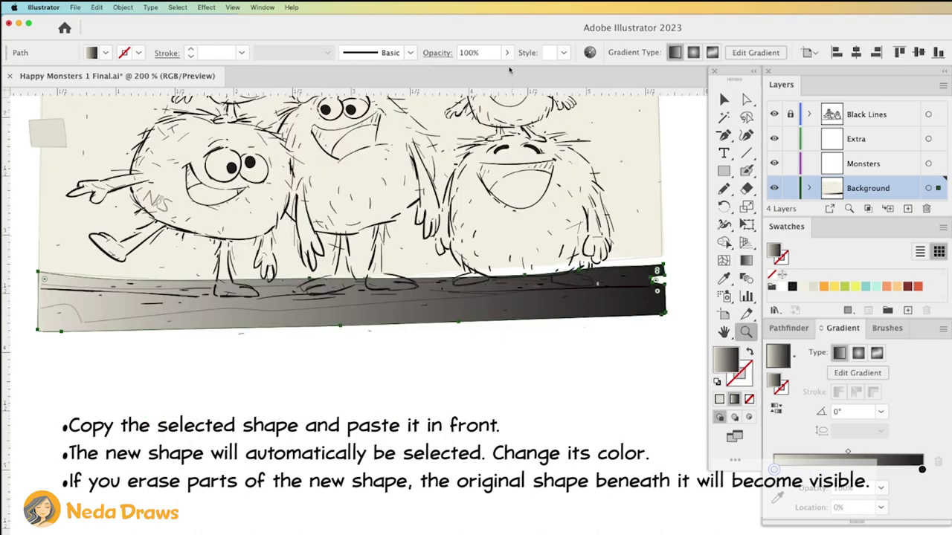
click(508, 52)
click(476, 72)
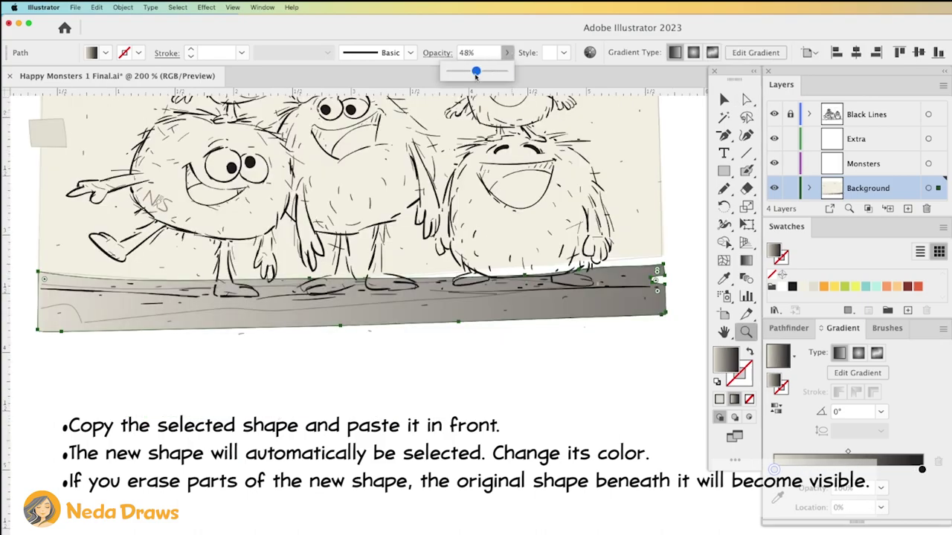
click(466, 72)
- Erase a rough band from the gradient copy's top edge
click(745, 189)
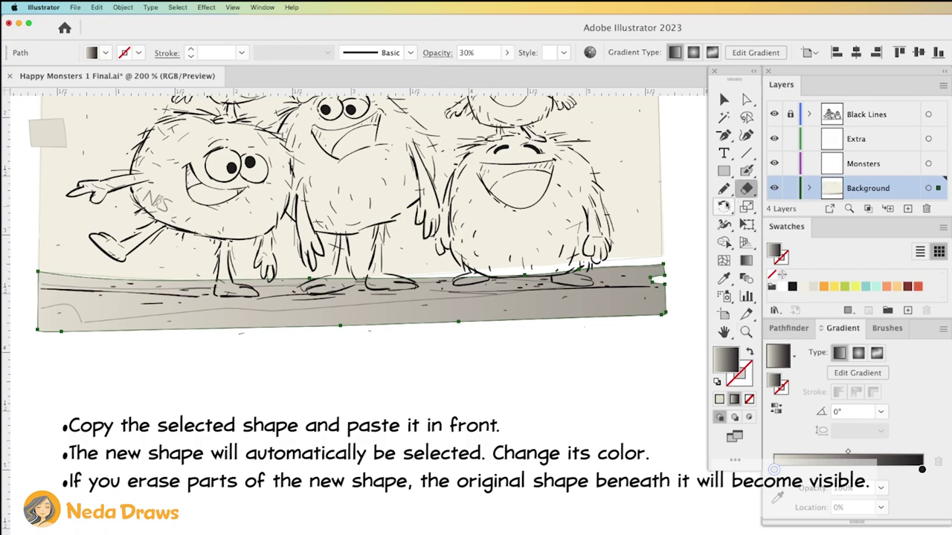
mouse_move(521, 277)
mouse_down()
mouse_move(582, 280)
mouse_move(77, 324)
mouse_up()
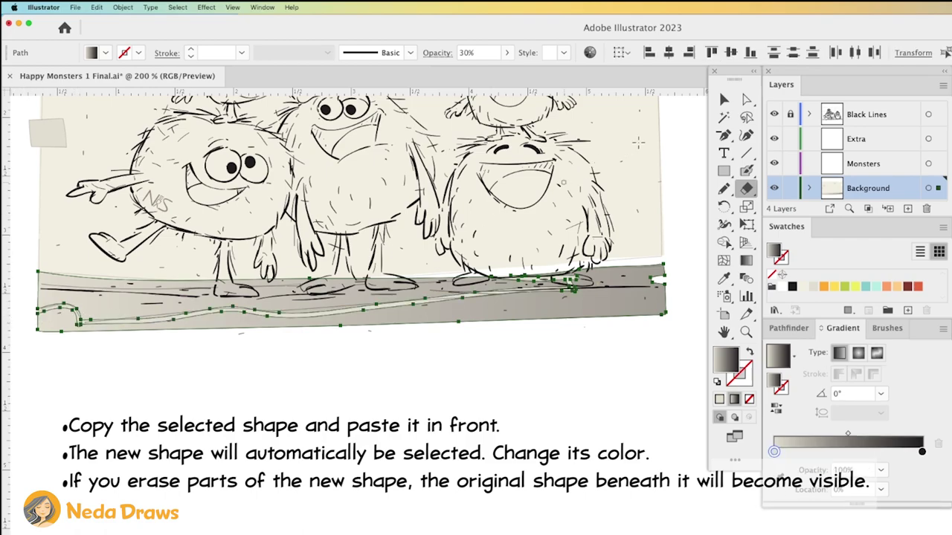
click(745, 99)
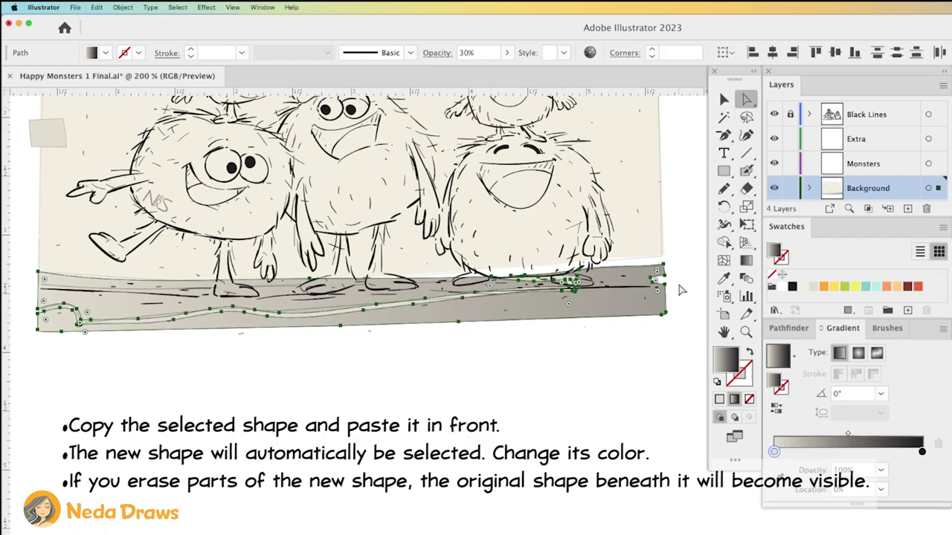
click(679, 290)
click(658, 313)
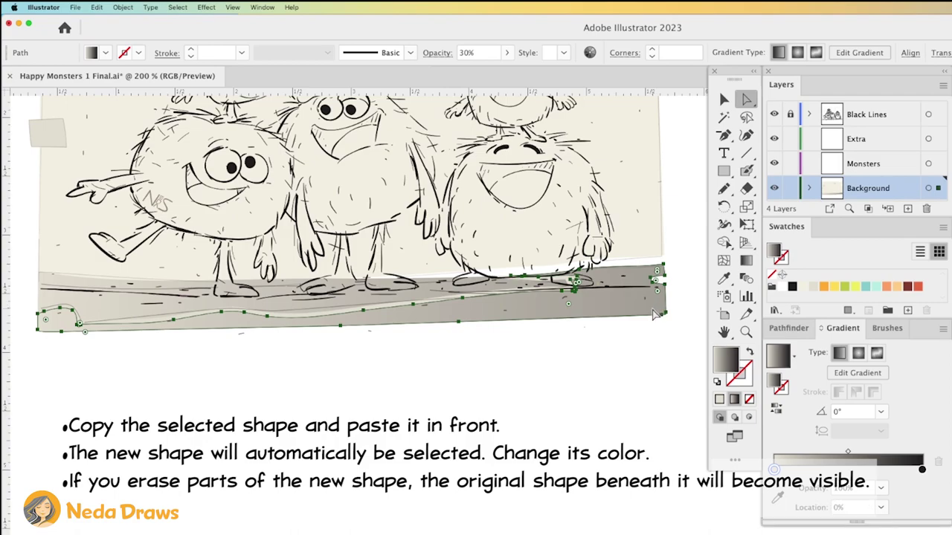
click(650, 318)
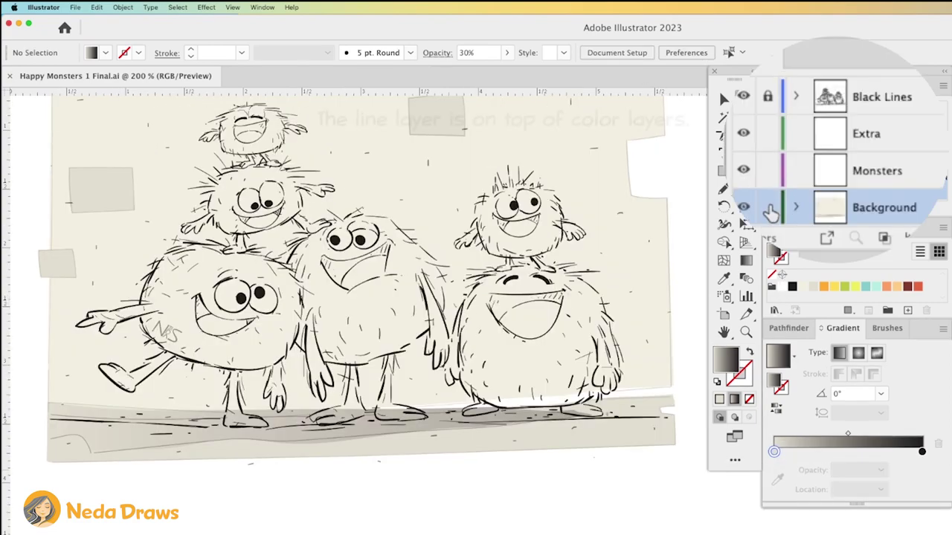
- On the Monsters layer, draw an orange ellipse over the lower-right monster
click(872, 173)
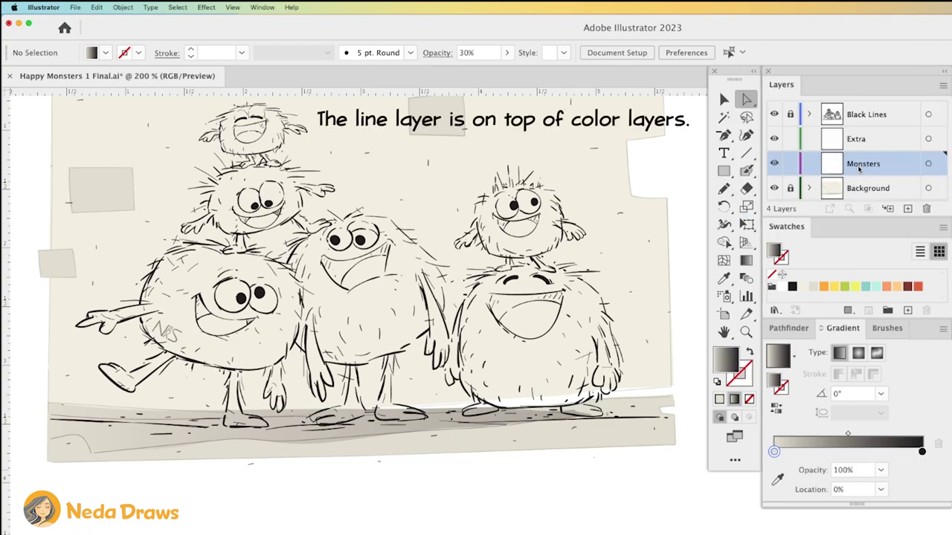
click(887, 287)
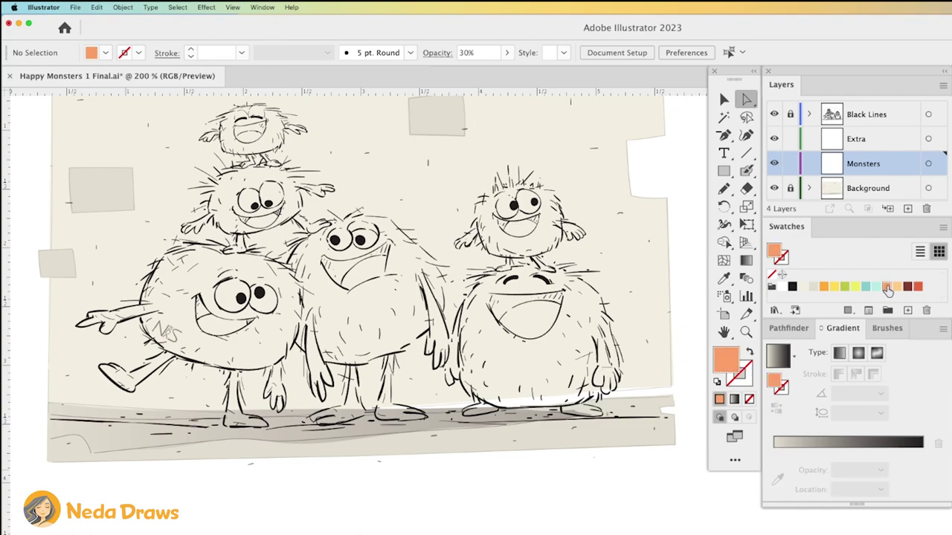
drag(724, 170, 751, 206)
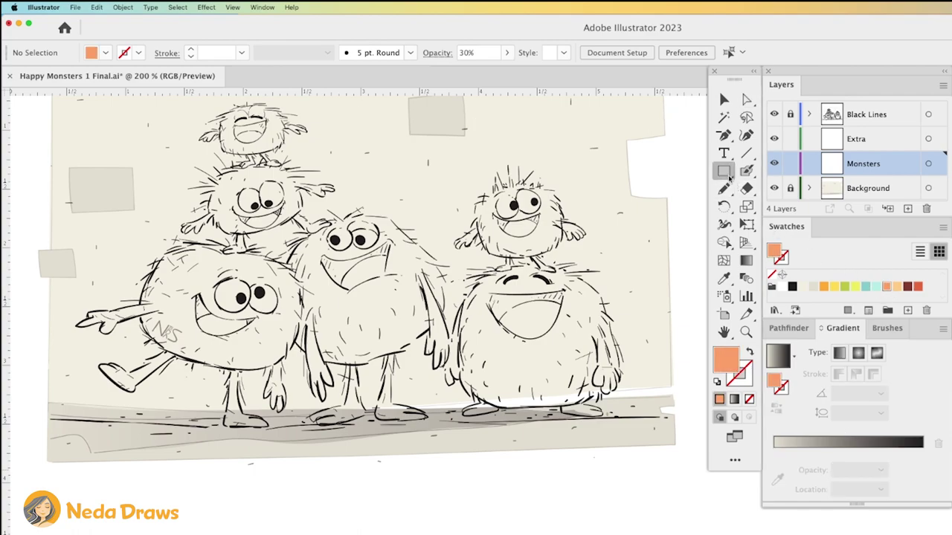
click(759, 211)
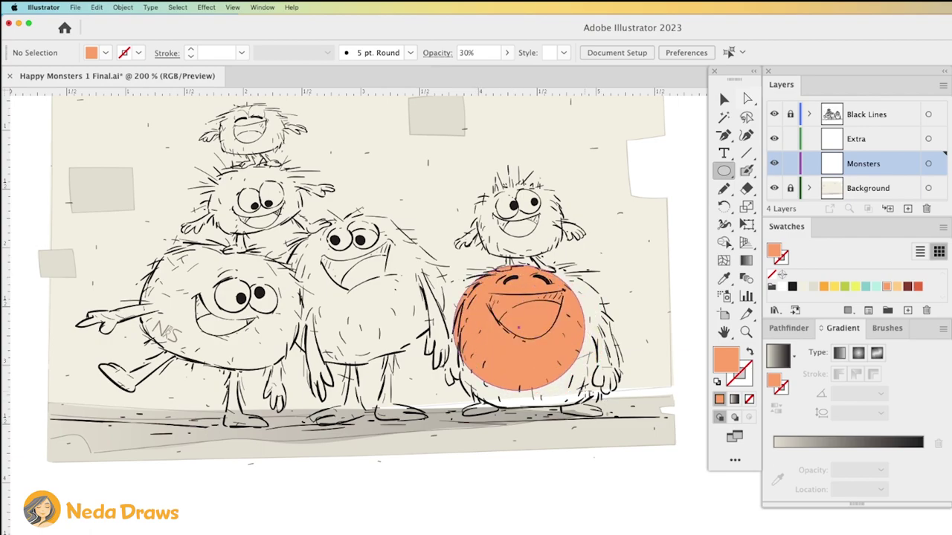
drag(470, 274, 610, 409)
- Add a yellow-orange ellipse on the middle monster and teal ellipses on the left and top-right monsters
click(823, 287)
drag(294, 218, 433, 362)
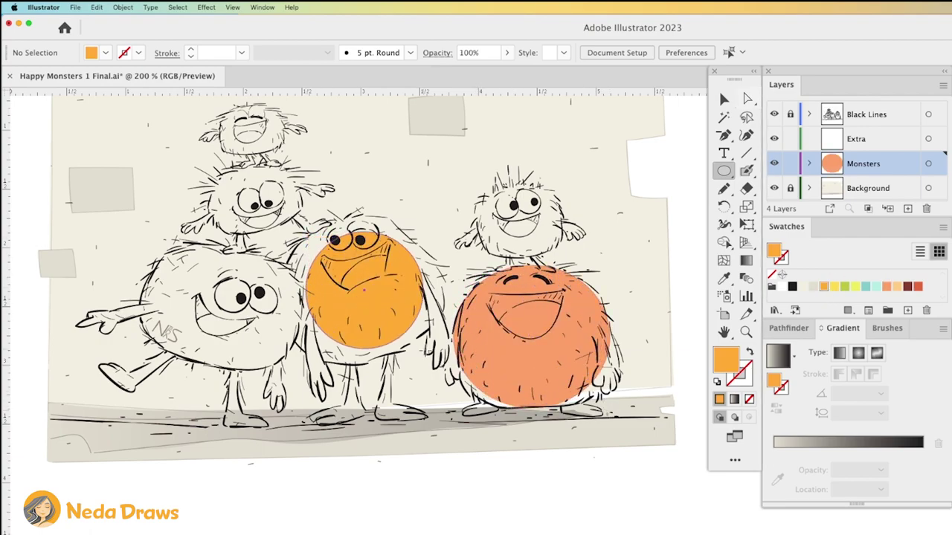
click(865, 286)
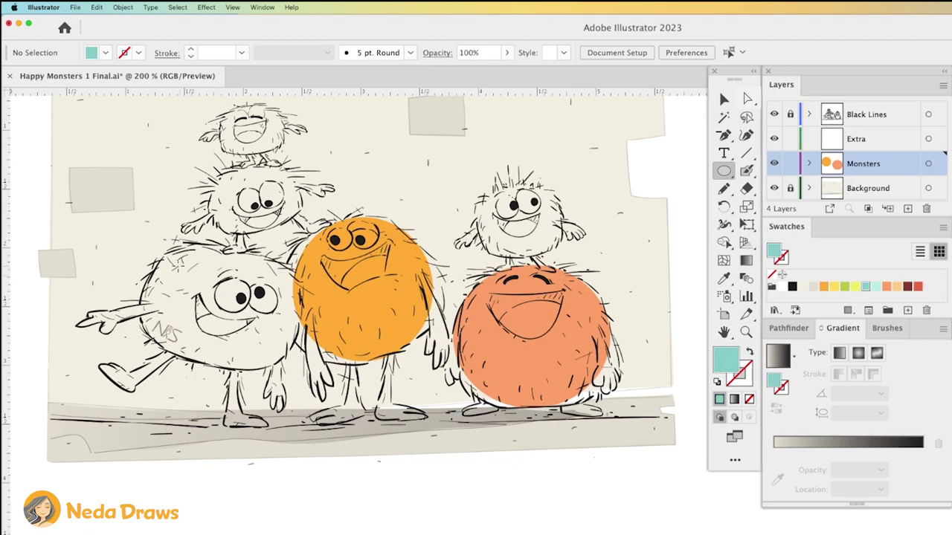
drag(160, 256, 303, 371)
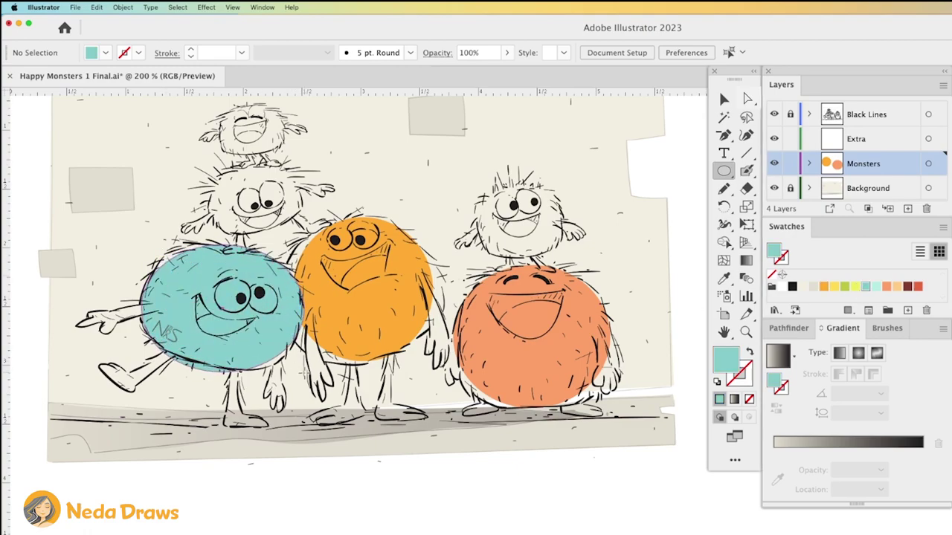
drag(476, 186, 564, 258)
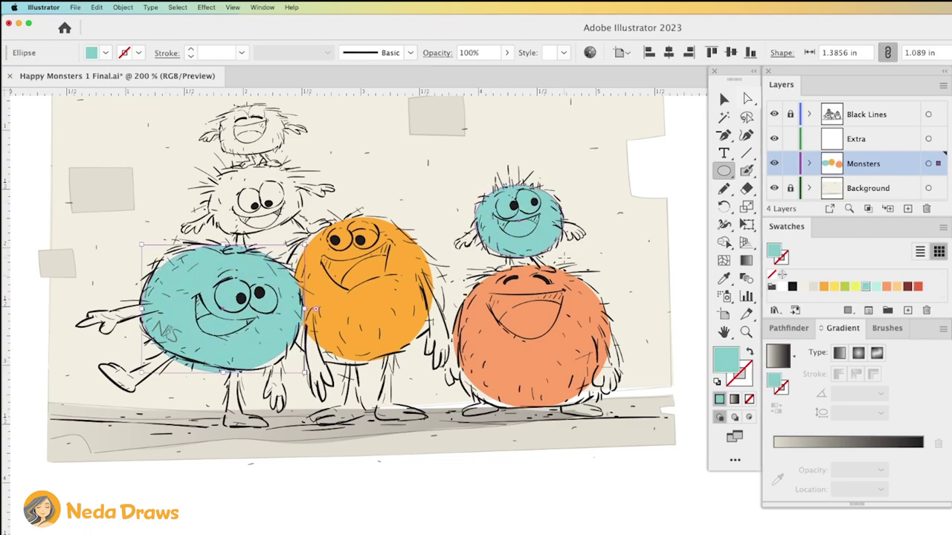
- Add a green ellipse on the middle-top head and an orange one on the top head
key(ctrl+shift+a)
click(845, 286)
drag(210, 165, 302, 235)
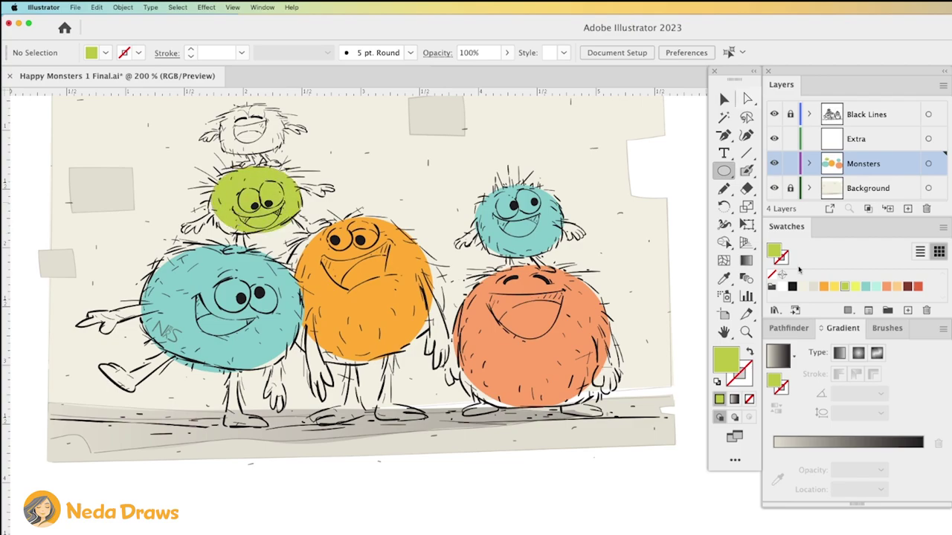
key(ctrl+shift+a)
click(823, 286)
drag(220, 109, 284, 156)
key(ctrl+shift+a)
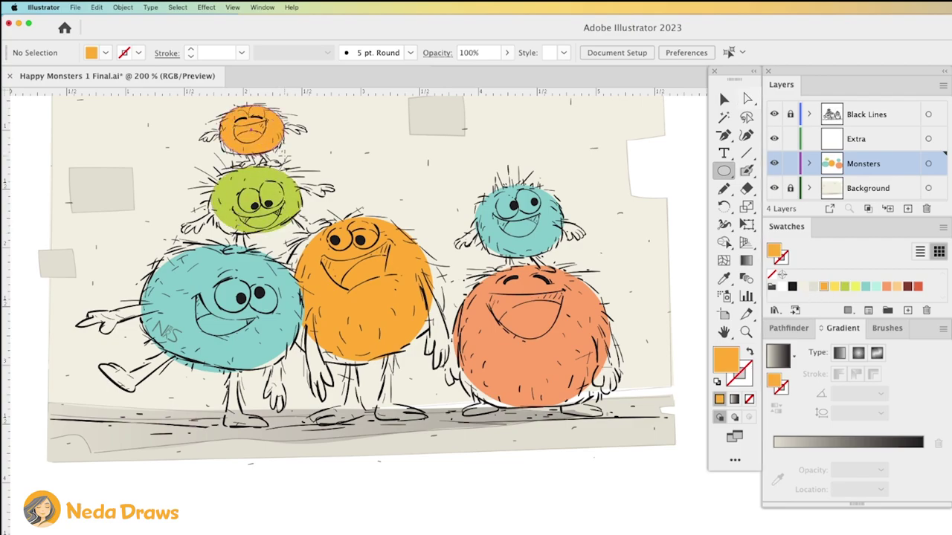
click(834, 287)
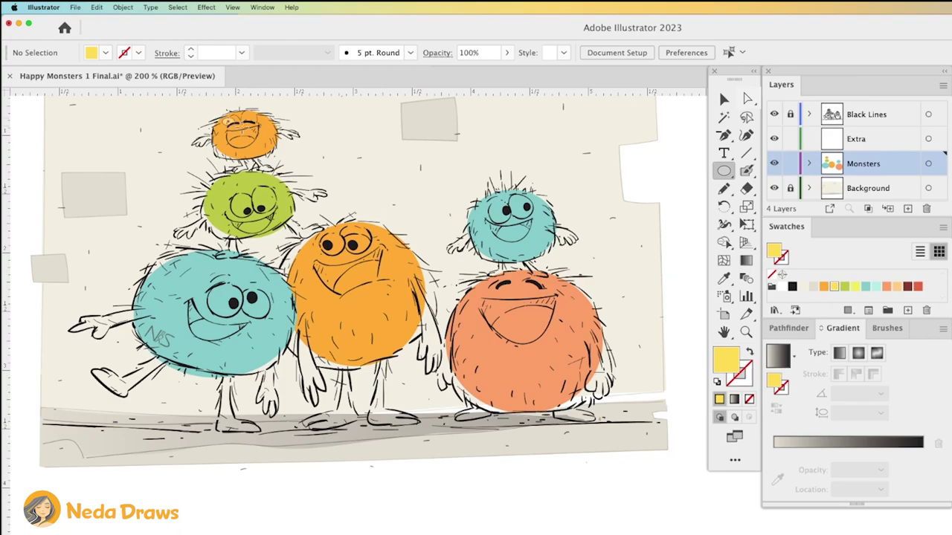
- Add yellow highlight ovals on the top and middle monsters, light teal on the teal monsters
drag(220, 109, 278, 156)
mouse_move(302, 223)
mouse_down()
mouse_move(386, 311)
mouse_move(426, 334)
mouse_up()
key(ctrl+shift+a)
click(876, 288)
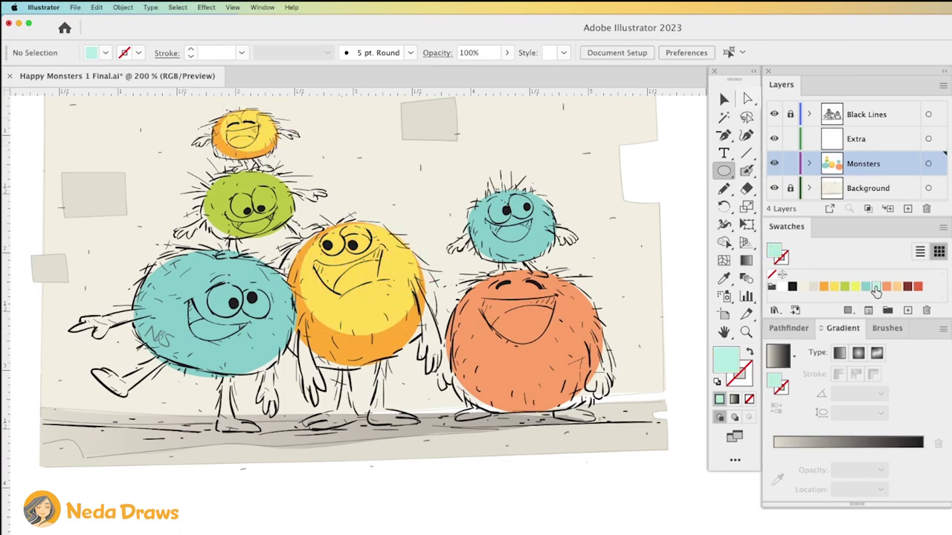
drag(474, 189, 555, 252)
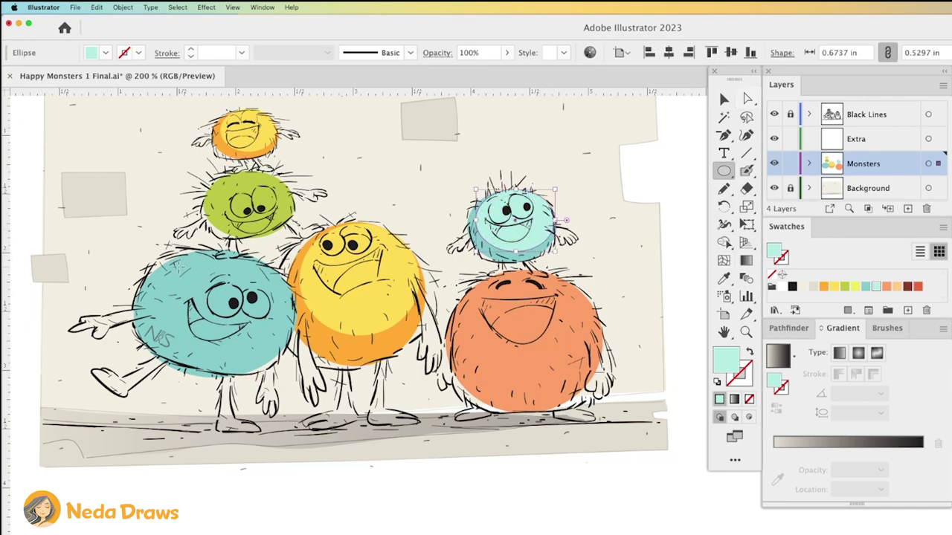
drag(172, 266, 297, 361)
key(ctrl+shift+a)
- Add a pale-yellow highlight on the green monster and light-orange on the orange monster
click(855, 287)
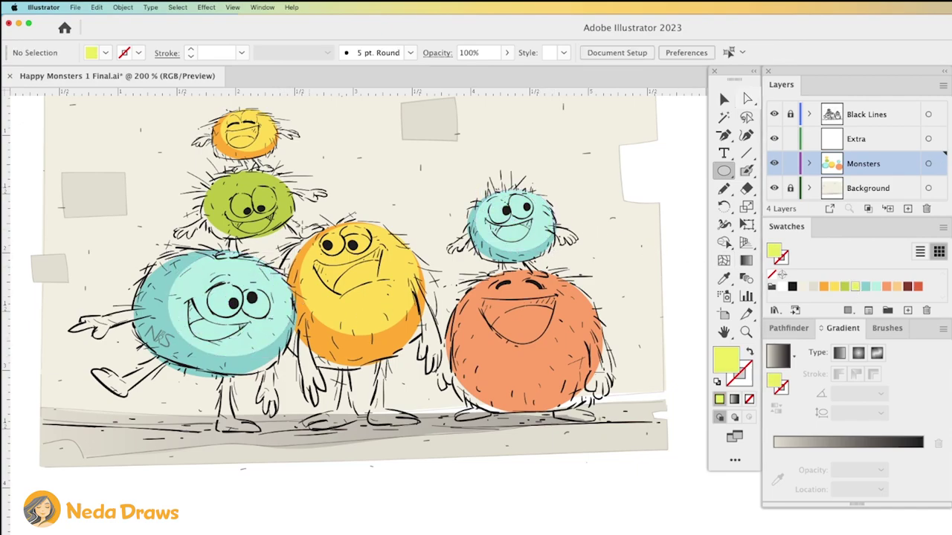
drag(217, 170, 293, 232)
key(ctrl+shift+a)
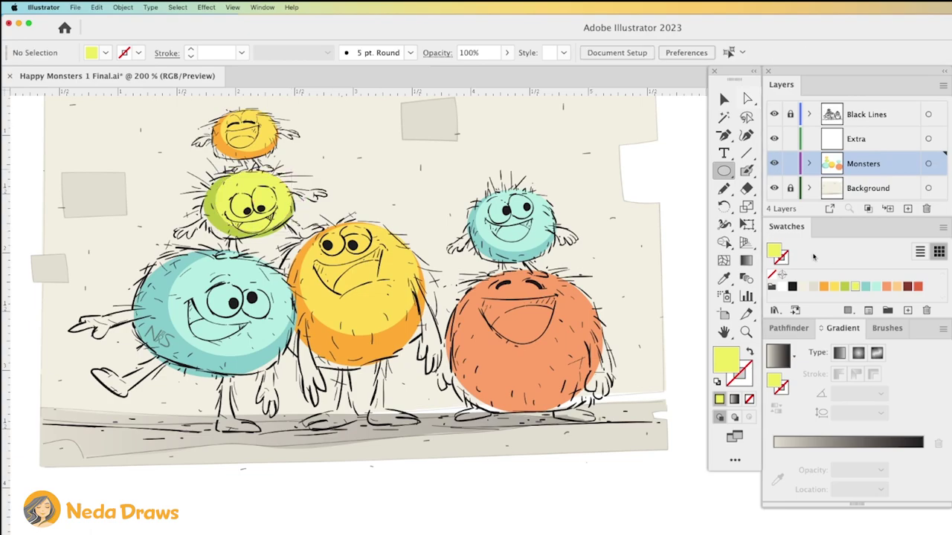
click(898, 288)
drag(464, 271, 595, 385)
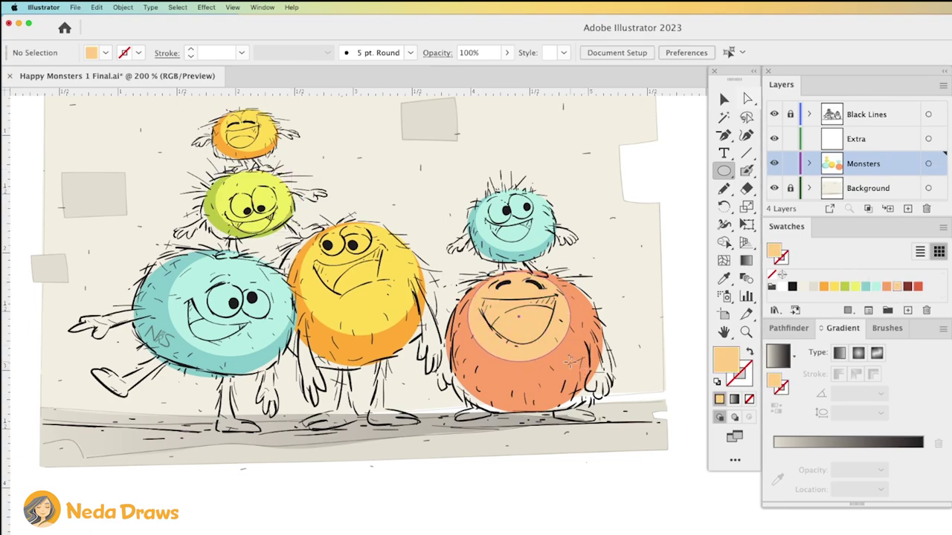
key(ctrl+shift+a)
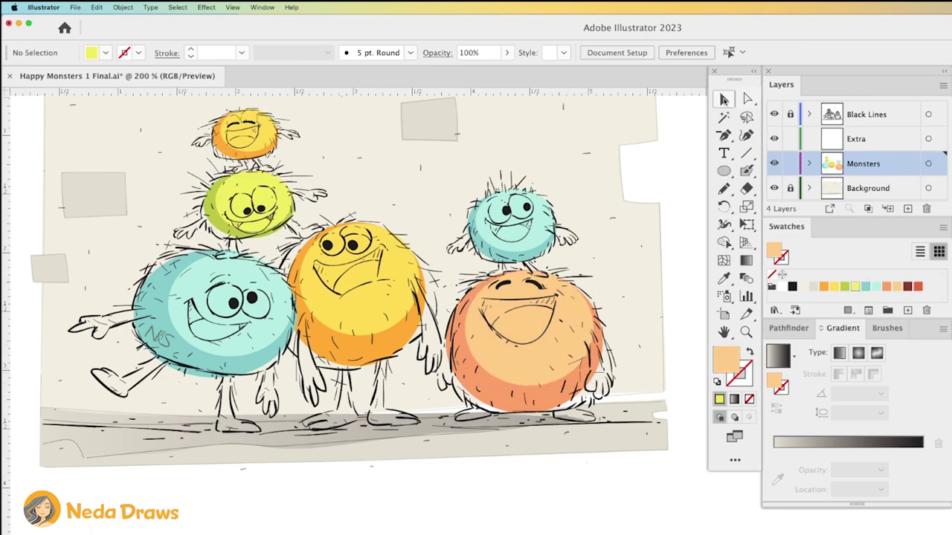
- Cut the blue, green and top orange ellipses and paste them back in front
key(v)
click(543, 241)
shift+click(289, 211)
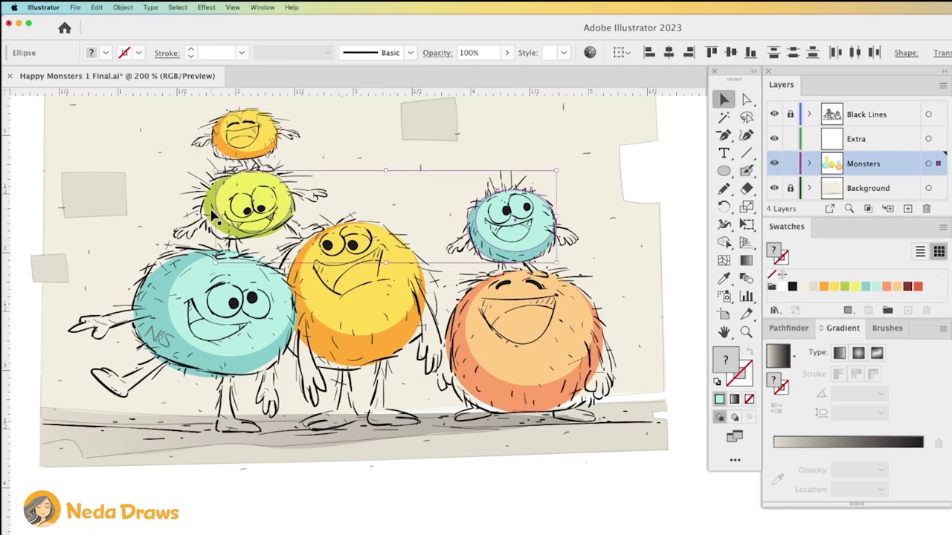
shift+click(242, 152)
right_click(369, 181)
click(369, 182)
right_click(379, 177)
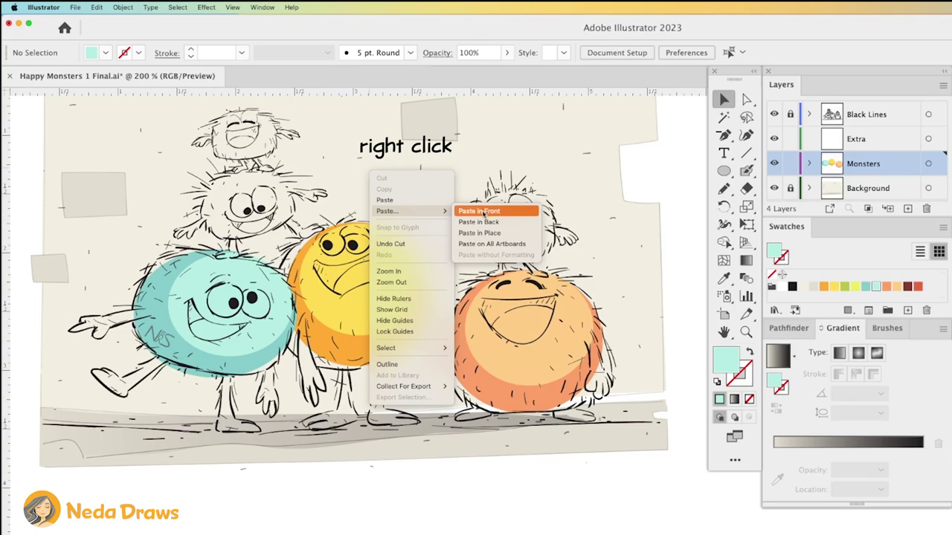
click(483, 214)
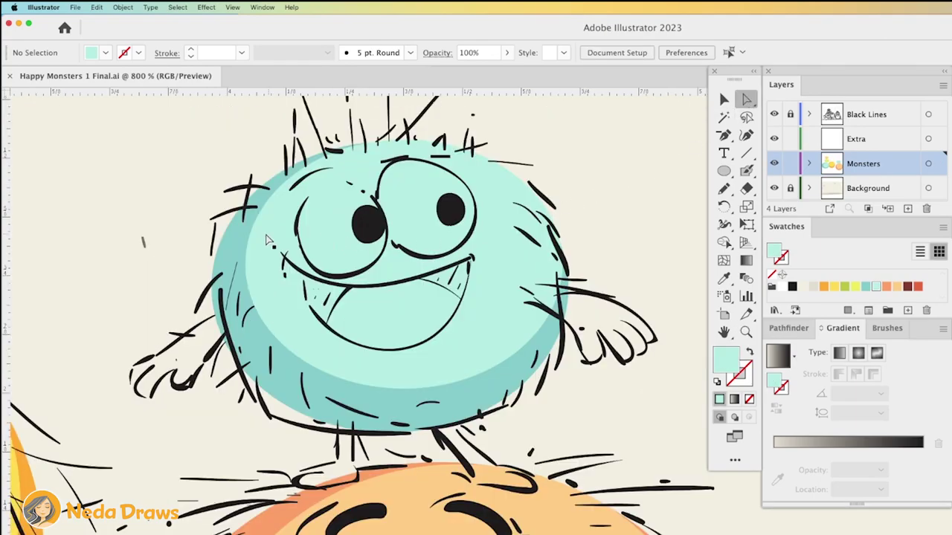
- Extend the blue body fill over the arms, legs, feet, right hand and hair spikes
click(268, 240)
click(723, 188)
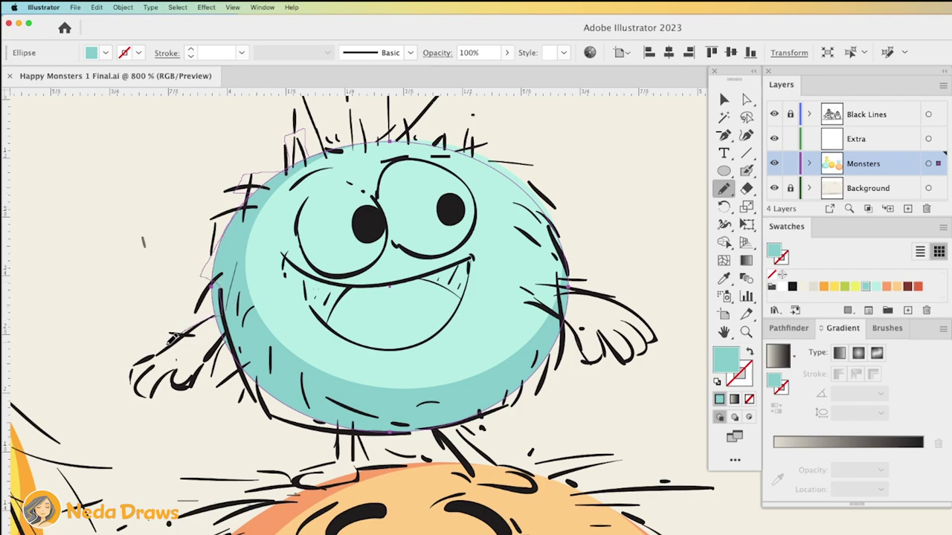
drag(171, 383, 239, 365)
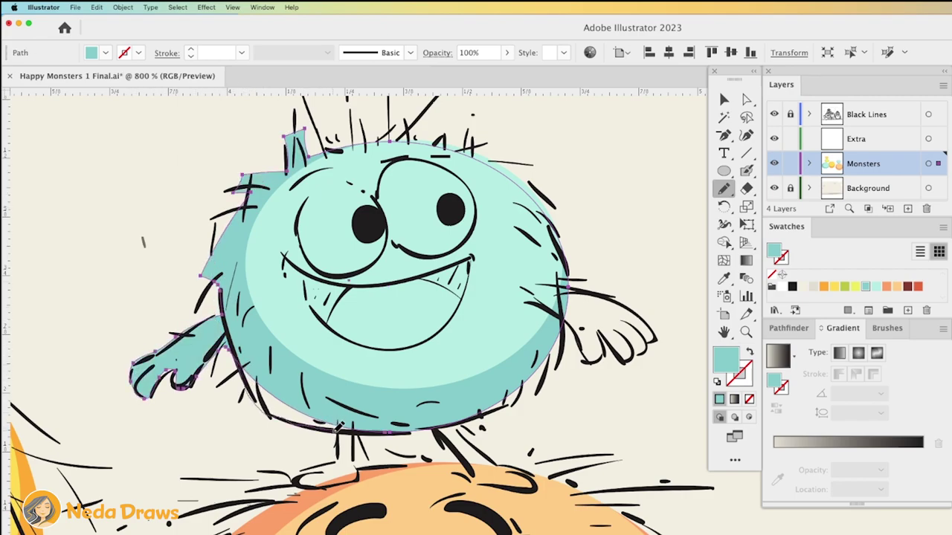
drag(362, 429, 358, 431)
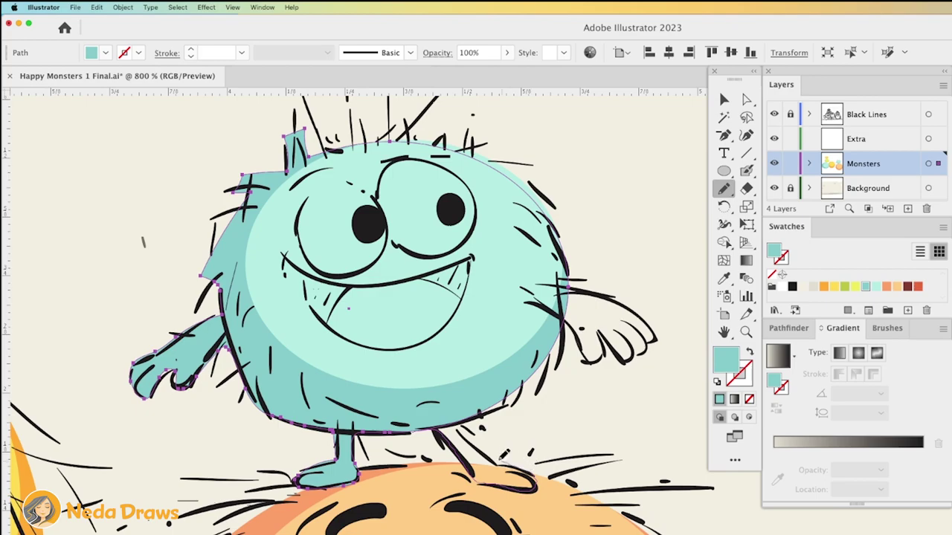
drag(504, 454, 517, 406)
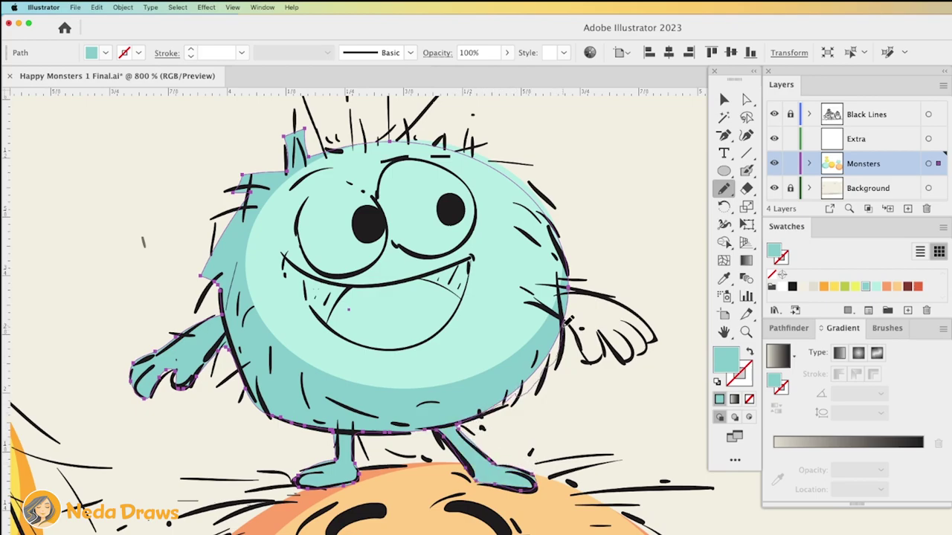
drag(579, 281, 569, 291)
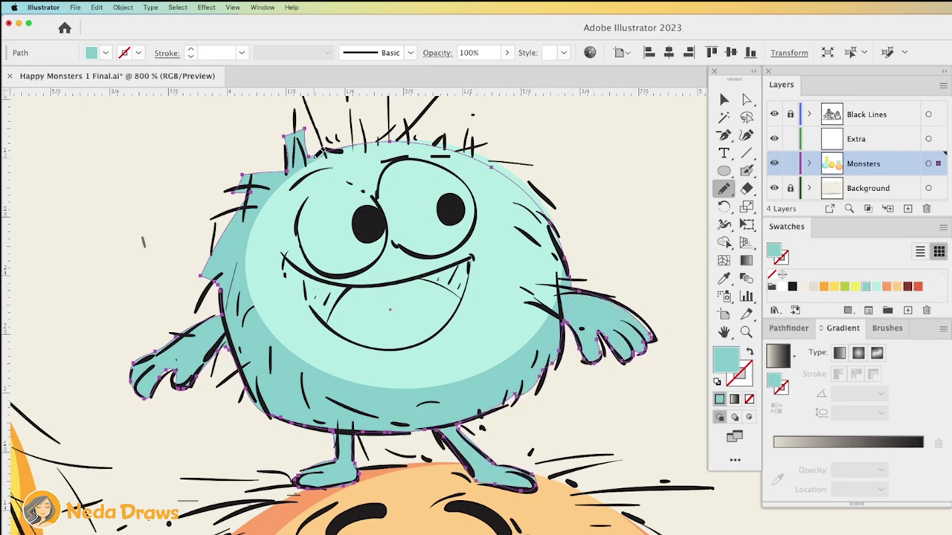
drag(418, 134, 446, 147)
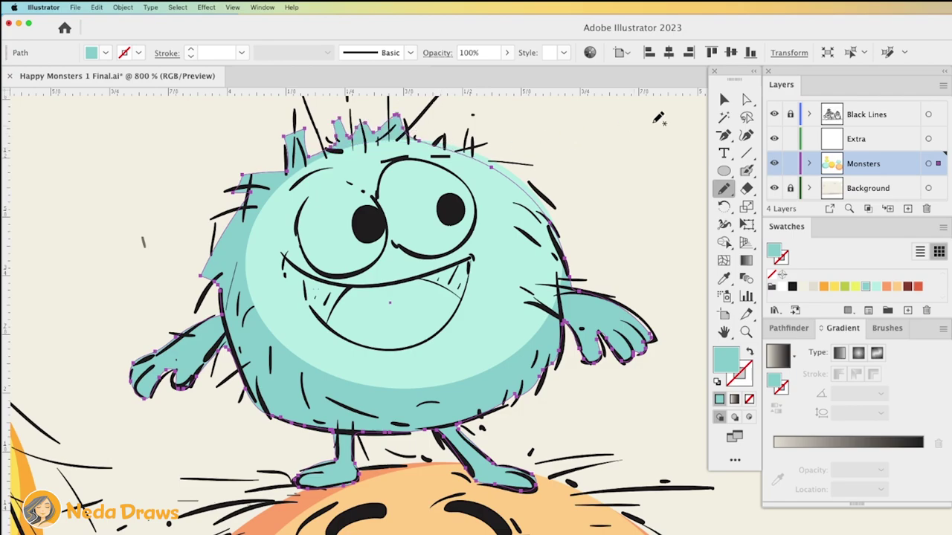
- Stretch the lighter belly shape into the hair and arm, giving it a jagged edge
super+click(513, 208)
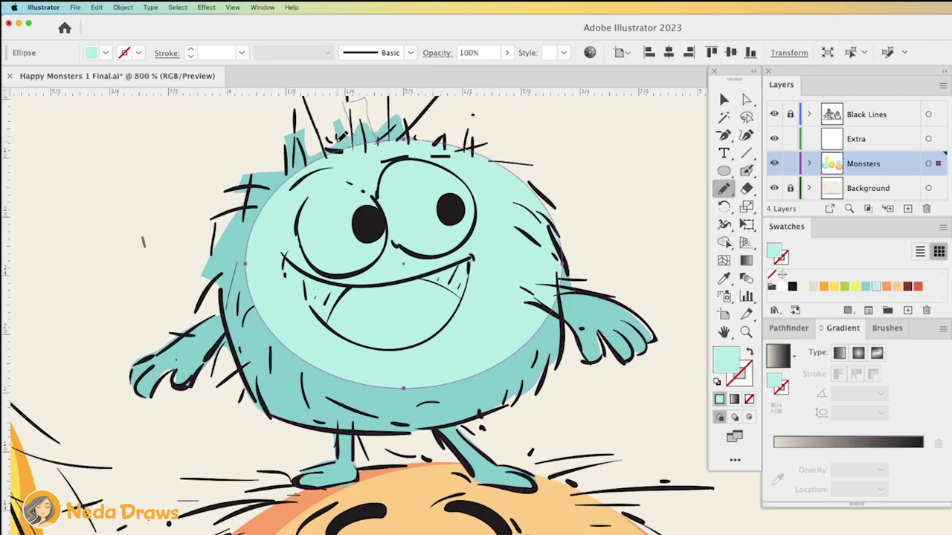
drag(253, 216, 379, 134)
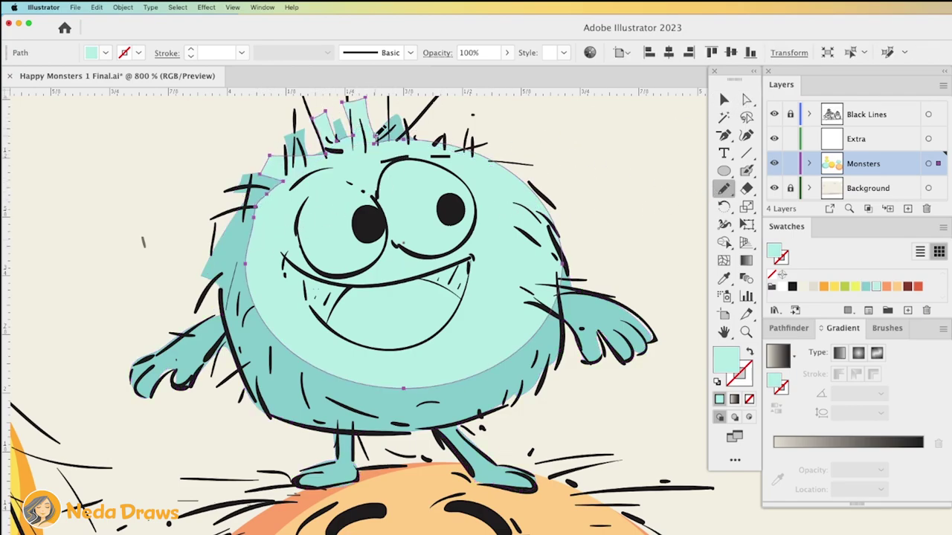
drag(526, 168, 563, 270)
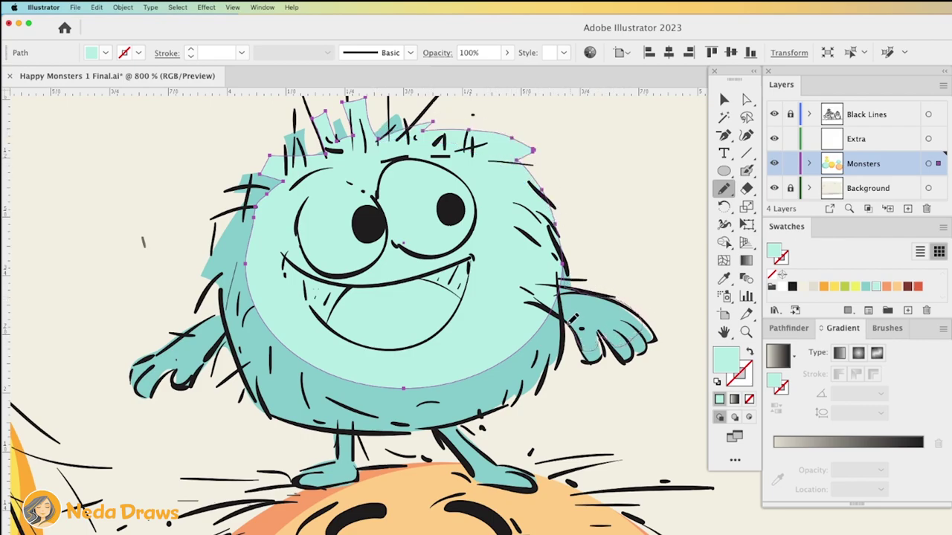
drag(572, 318, 518, 307)
mouse_move(307, 364)
mouse_down()
mouse_move(252, 233)
mouse_move(229, 237)
mouse_up()
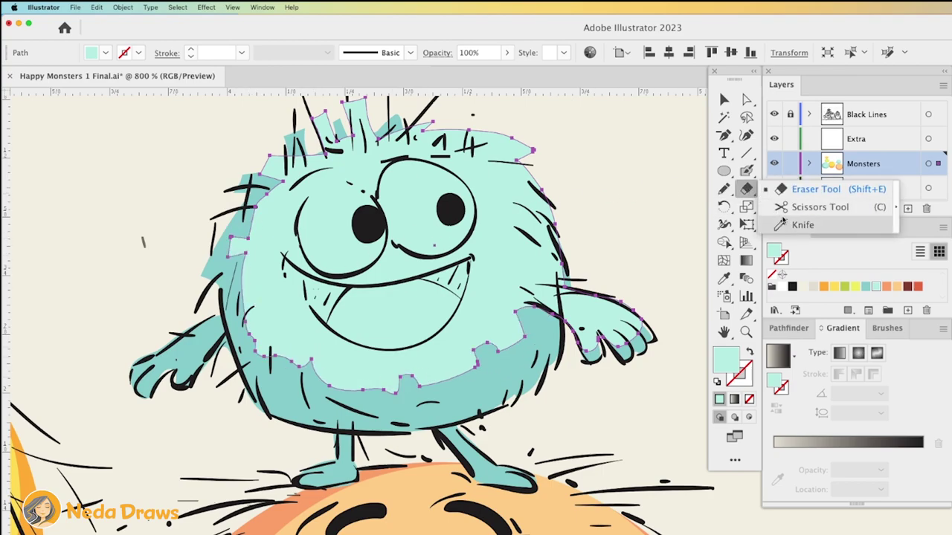
- Slice the right hand off the body shape with the Knife and colour it orange
click(793, 226)
drag(646, 292, 550, 342)
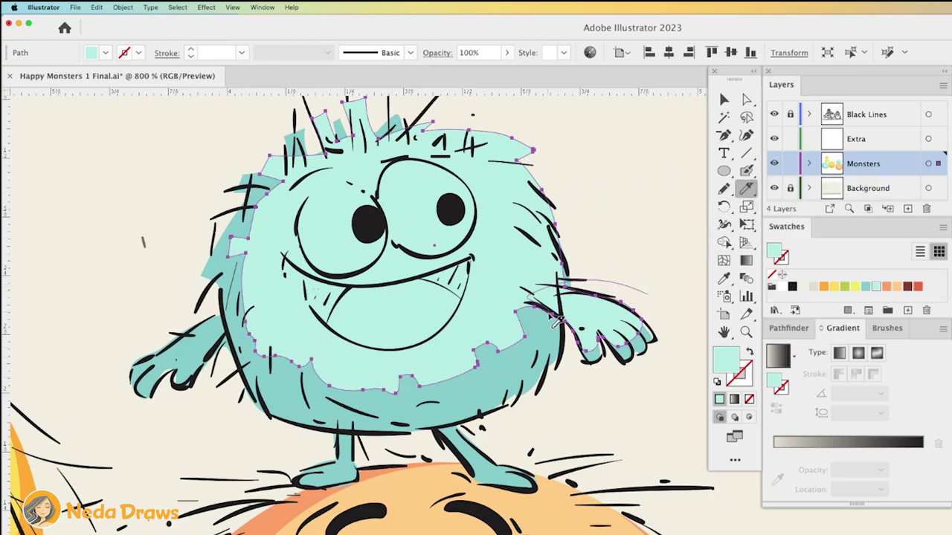
key(a)
click(585, 312)
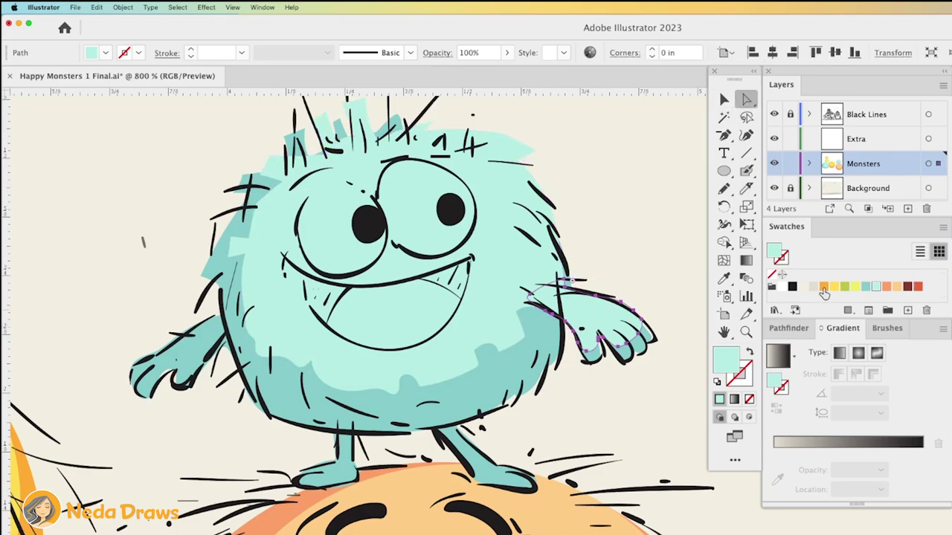
click(824, 288)
- Colour a hair tuft on top of the head yellow
click(537, 182)
click(746, 188)
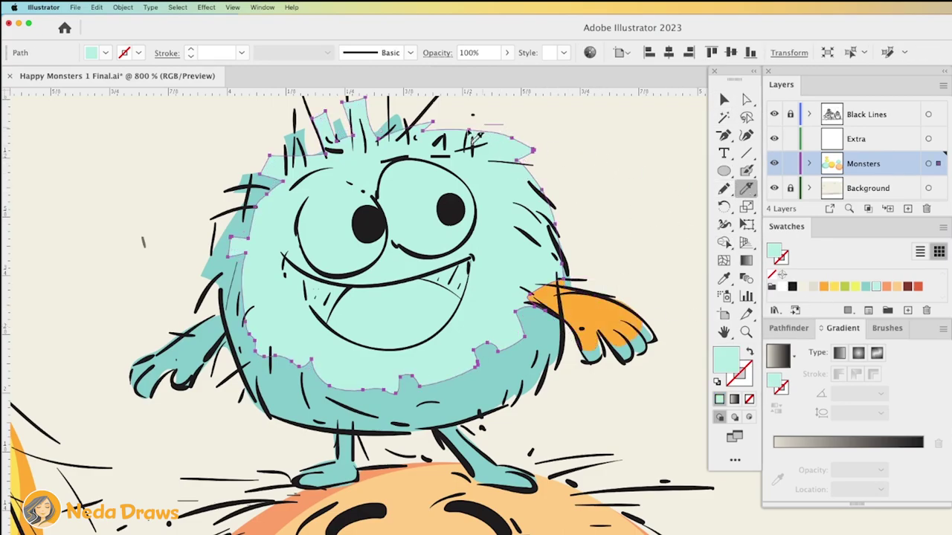
click(747, 98)
click(420, 152)
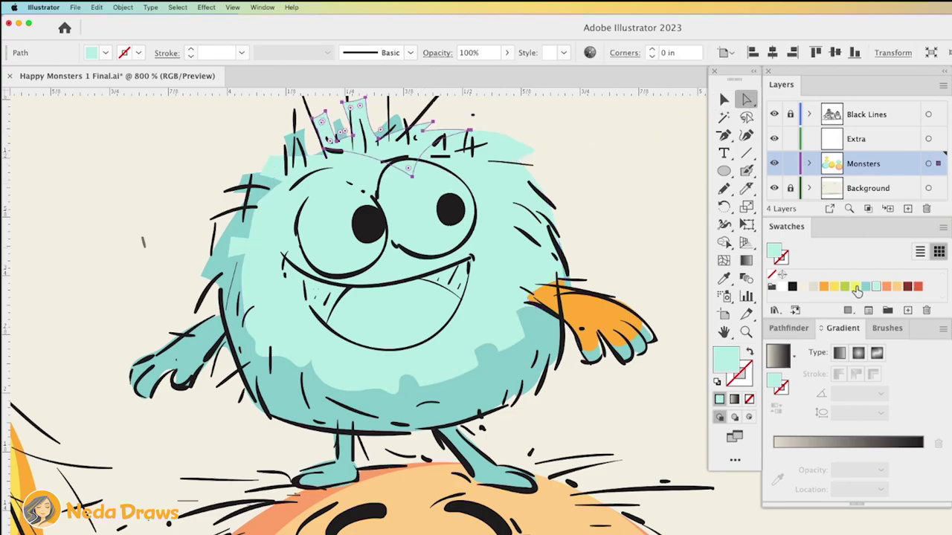
click(855, 288)
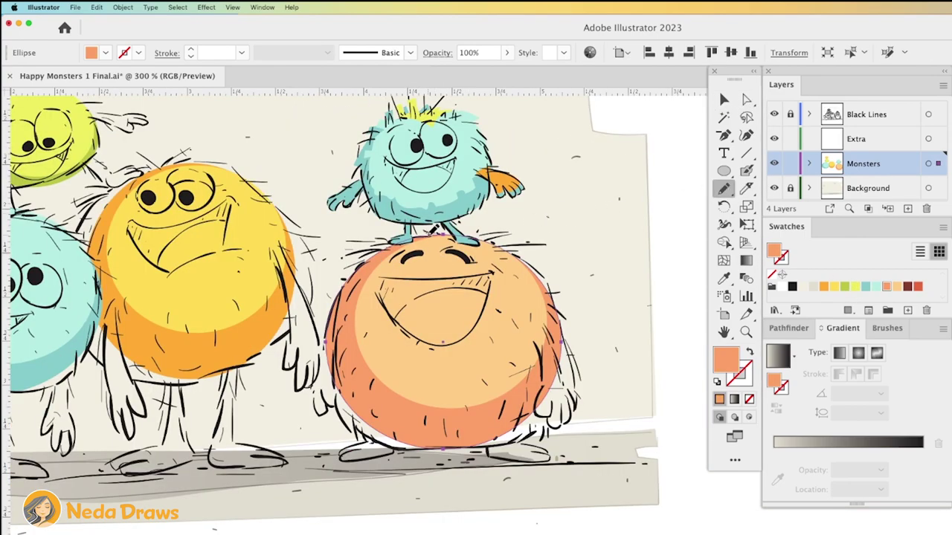
- Redraw the orange body's outline with rough fur and feet
mouse_move(551, 298)
mouse_down()
mouse_move(369, 246)
mouse_move(320, 405)
mouse_move(367, 436)
mouse_move(491, 440)
mouse_up()
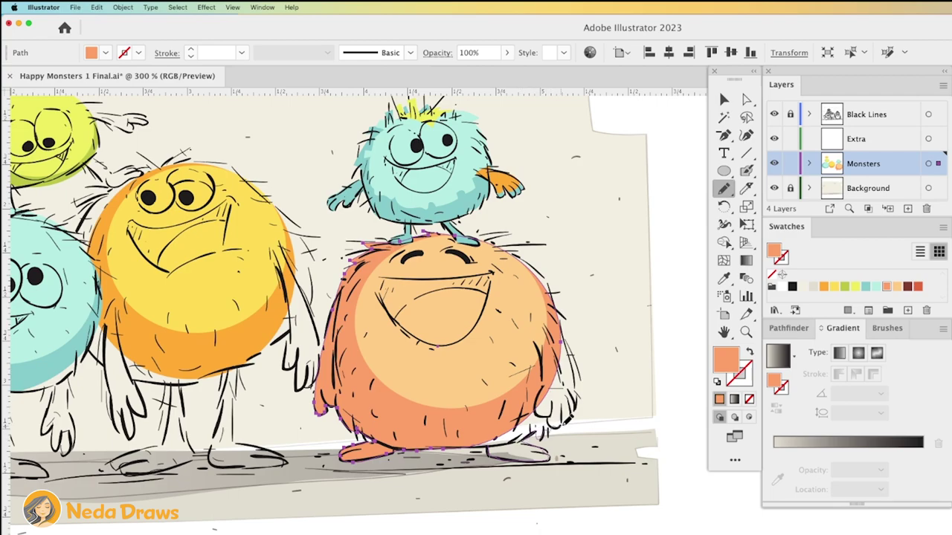
drag(580, 375, 573, 331)
click(746, 99)
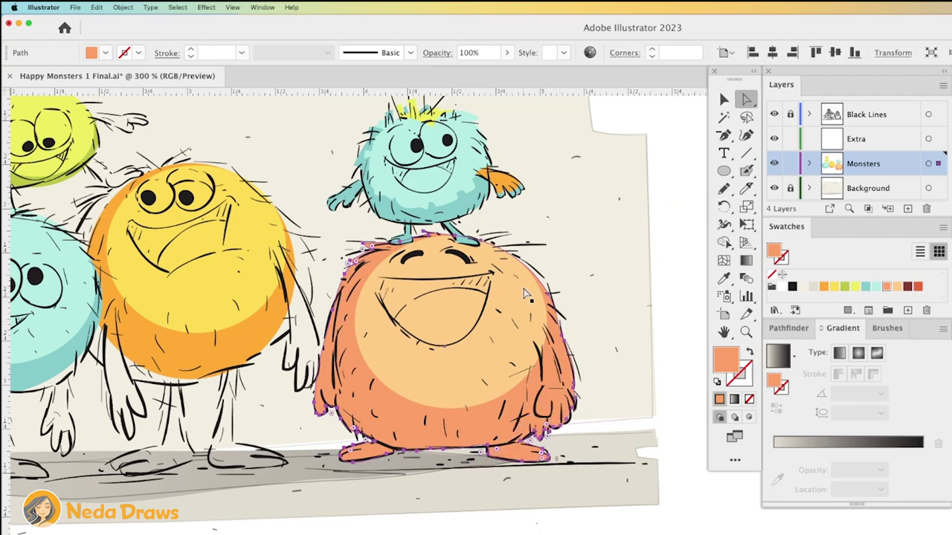
click(526, 294)
- Roughen the peach belly shape's left, bottom and right edges into a jagged fringe
key(n)
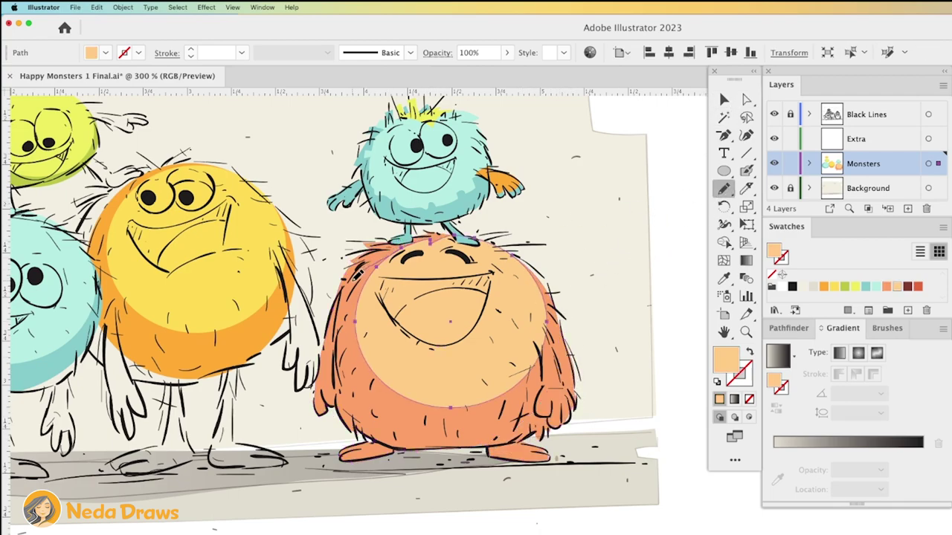
drag(434, 235, 455, 405)
drag(496, 380, 537, 348)
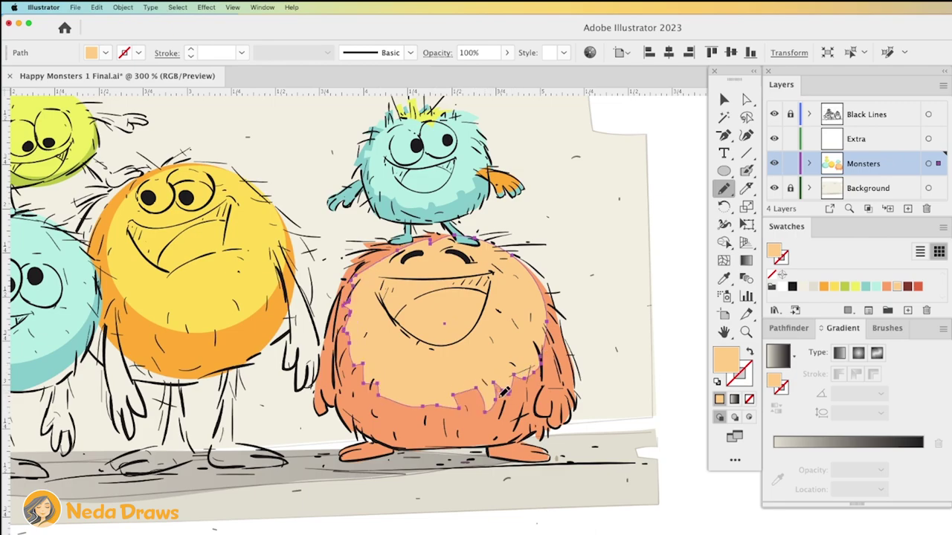
mouse_move(545, 404)
mouse_down()
mouse_move(563, 346)
mouse_move(552, 298)
mouse_up()
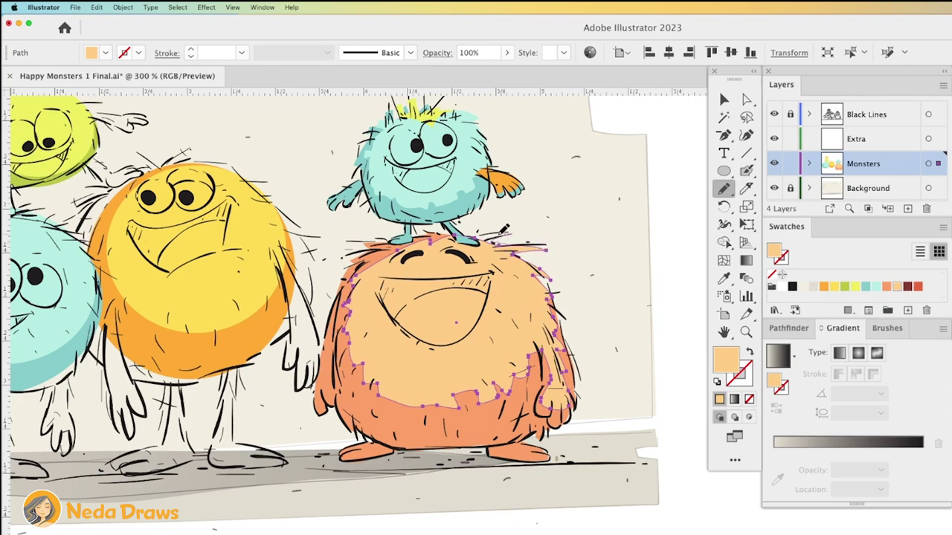
key(a)
key(super+equal)
- Paste a dark-red copy in front of the peach monster's body and erase its left side and bottom
right_click(488, 279)
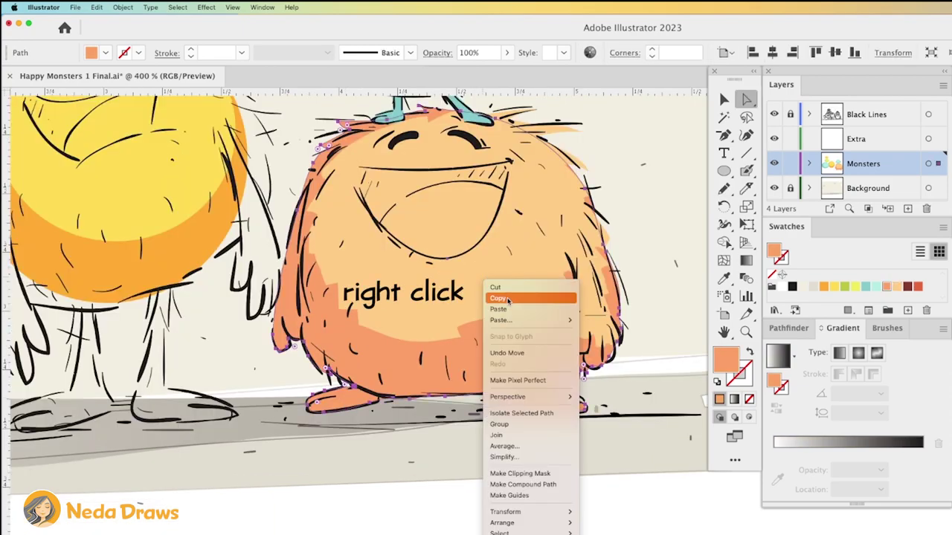
right_click(506, 297)
mouse_move(519, 337)
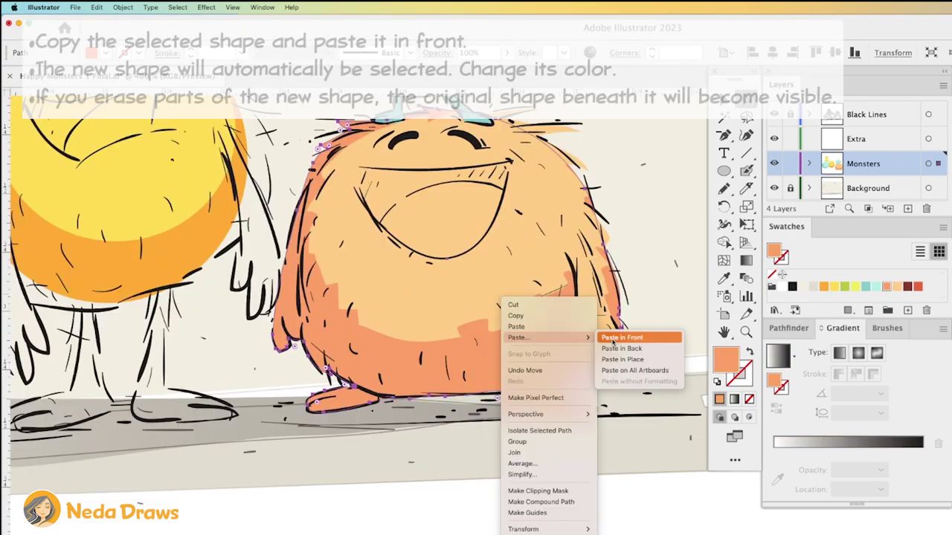
click(622, 337)
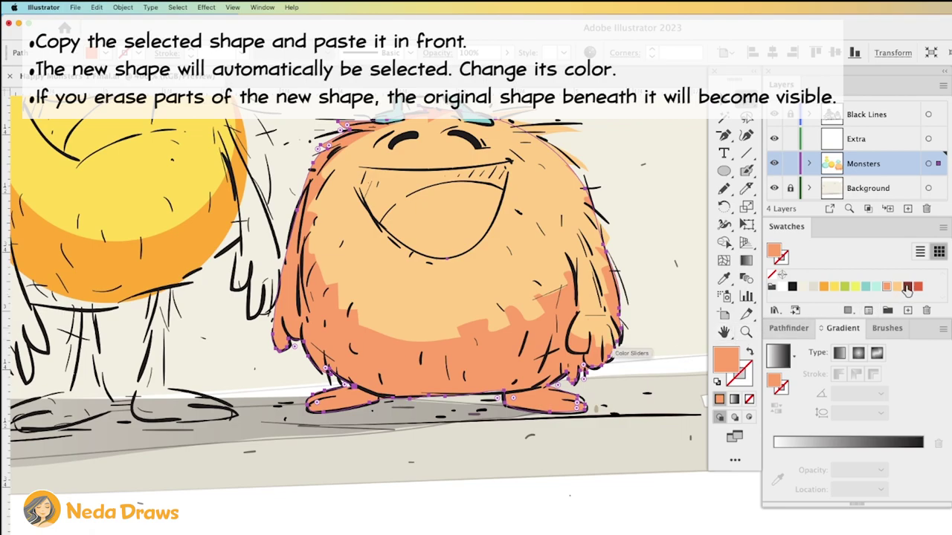
click(905, 288)
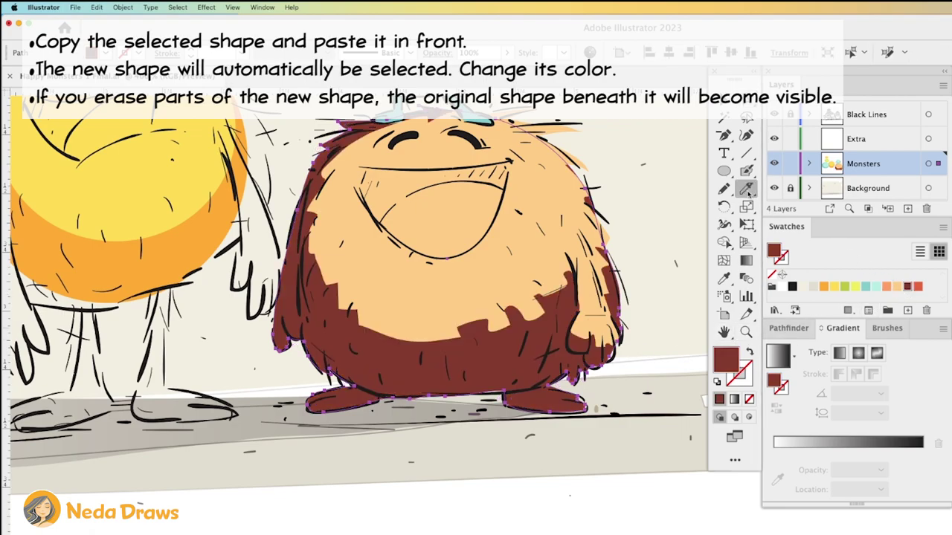
drag(746, 188, 806, 190)
drag(266, 306, 305, 338)
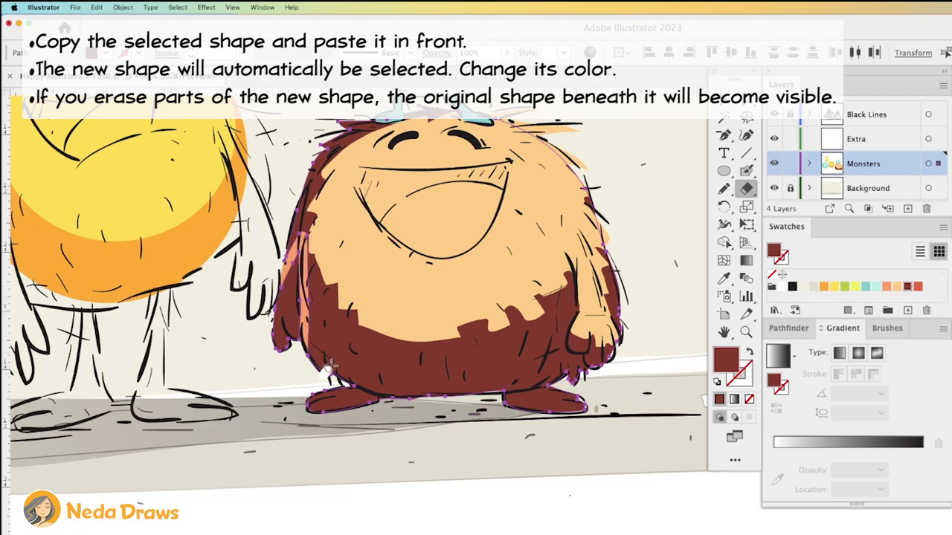
drag(342, 364, 470, 396)
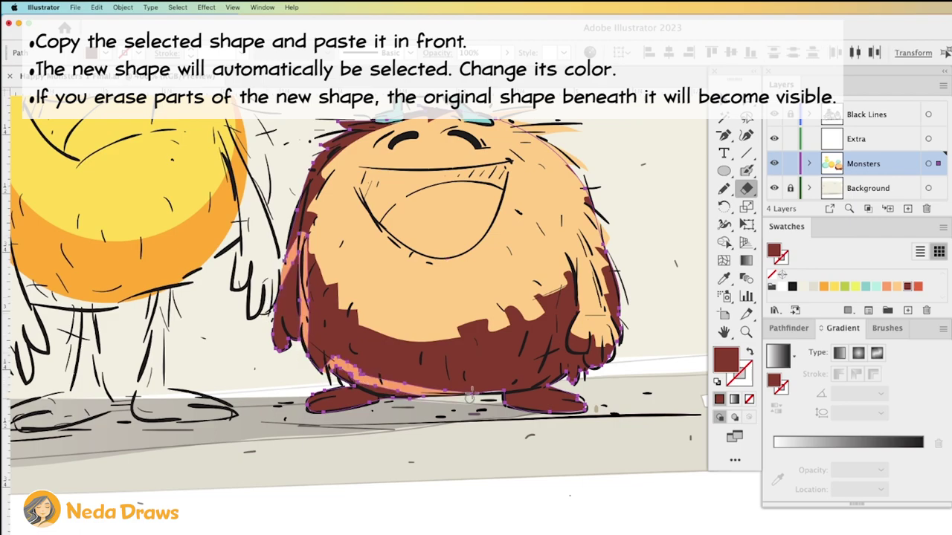
- Delete the erased dark-red piece and set the remaining arm-and-feet shadow to 35% opacity
key(a)
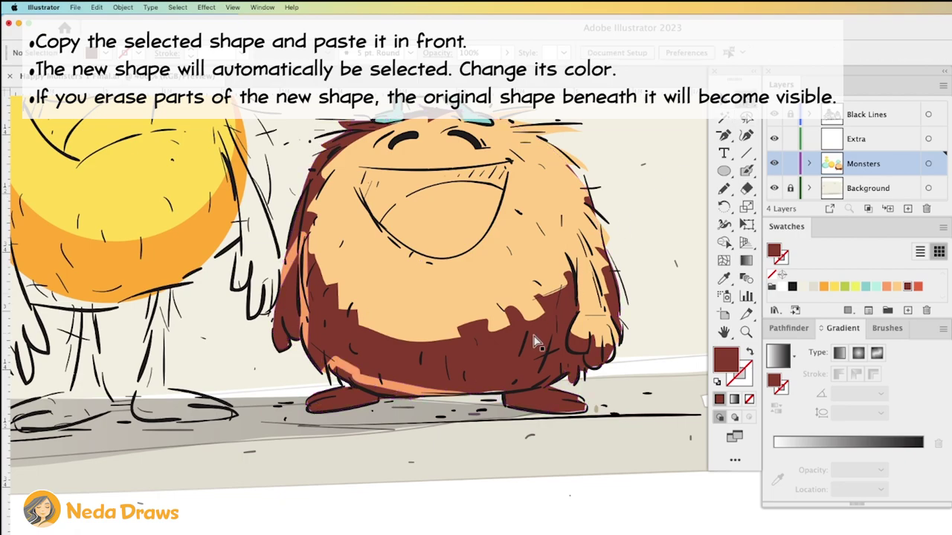
key(Delete)
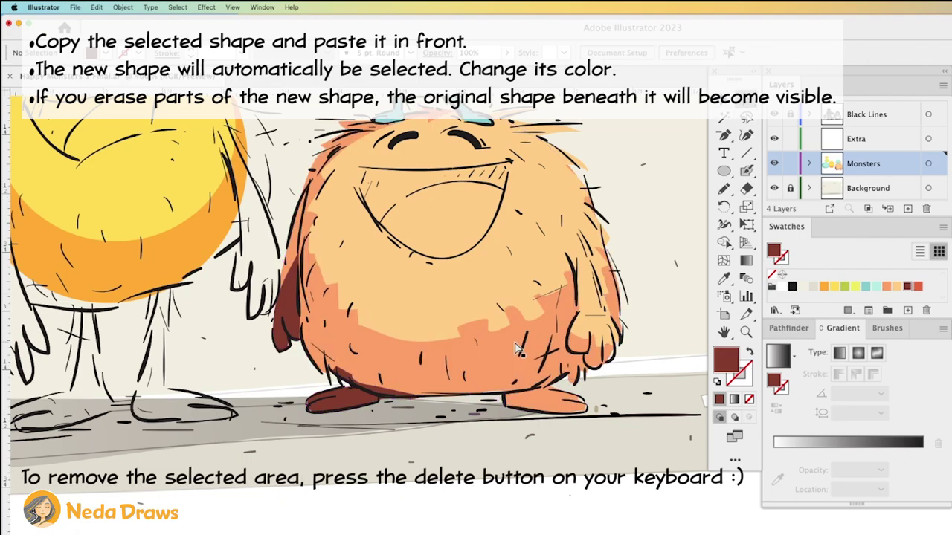
click(342, 402)
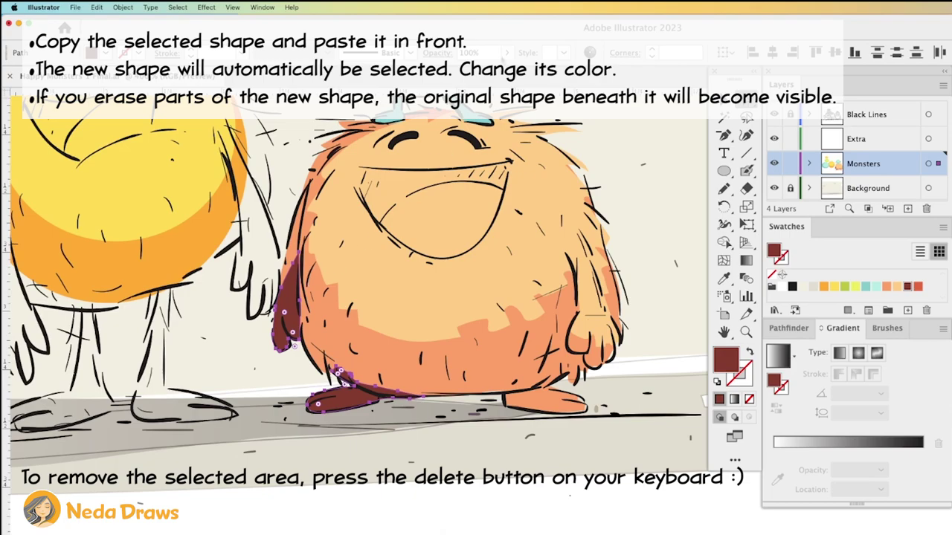
click(504, 57)
click(466, 71)
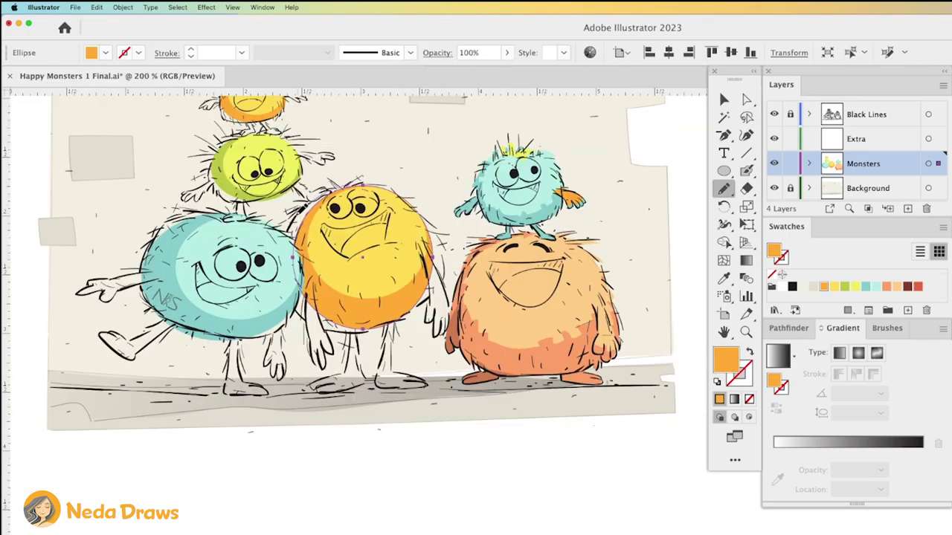
- Extend the middle monster's orange fill over its left side, both arms, legs and feet
drag(293, 298, 342, 182)
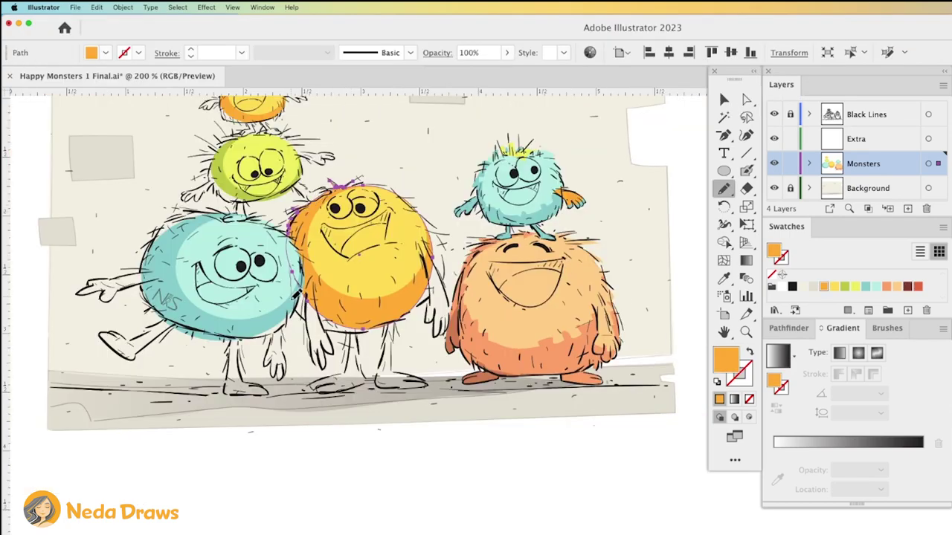
drag(325, 363, 359, 324)
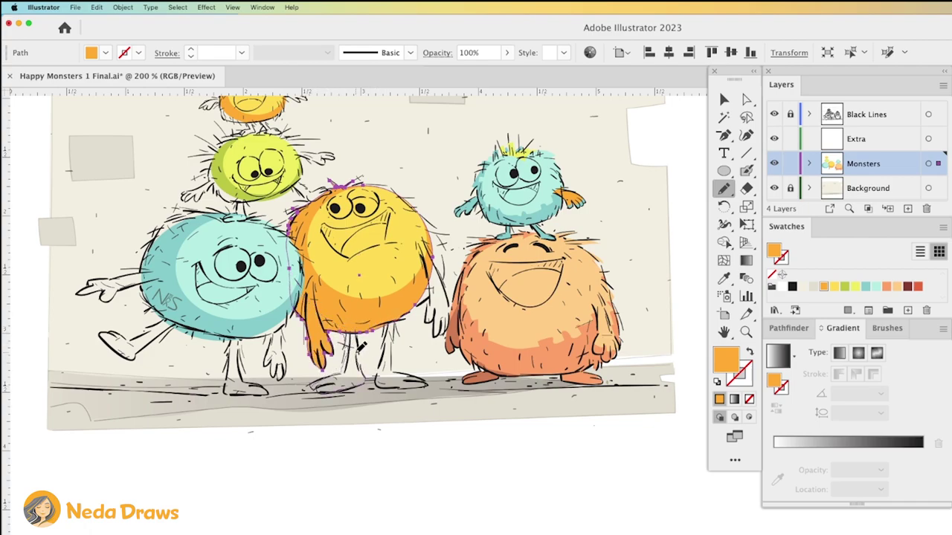
drag(361, 346, 425, 296)
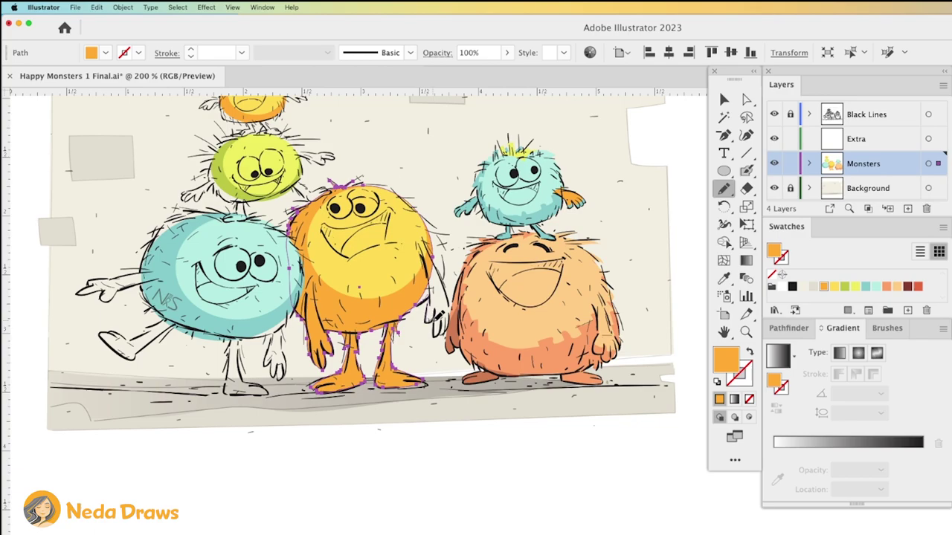
drag(444, 231, 421, 211)
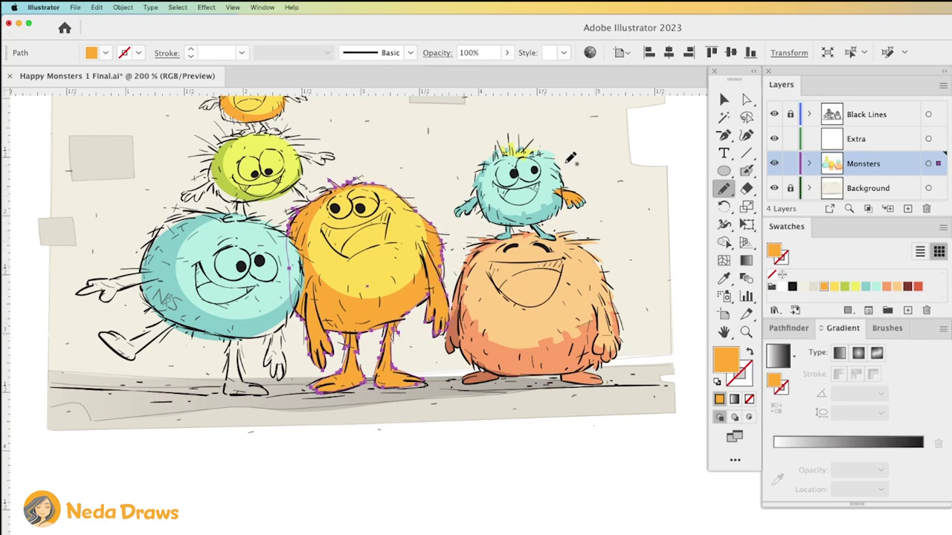
- Select the yellow face ellipse and redraw its top, lower and upper-right edges roughly with the Pencil
click(747, 99)
click(405, 242)
key(n)
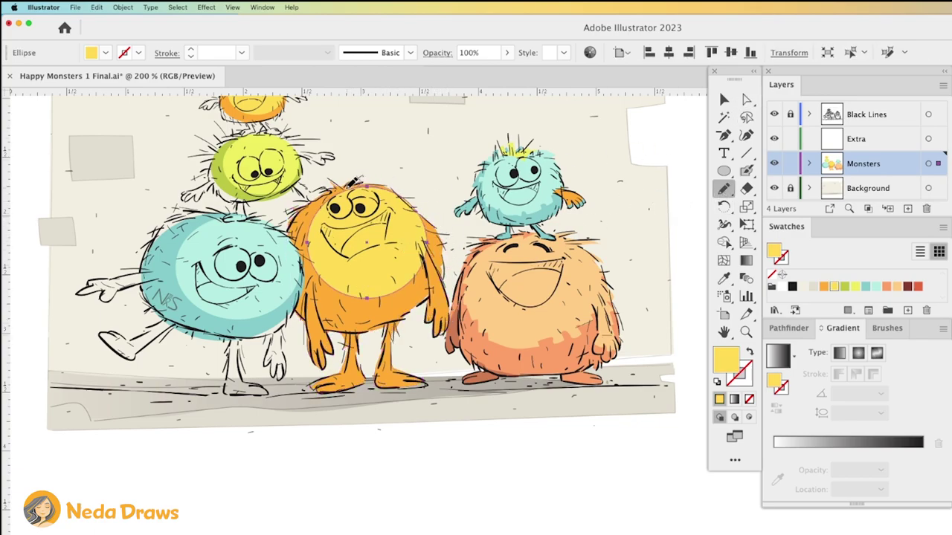
drag(351, 183, 311, 252)
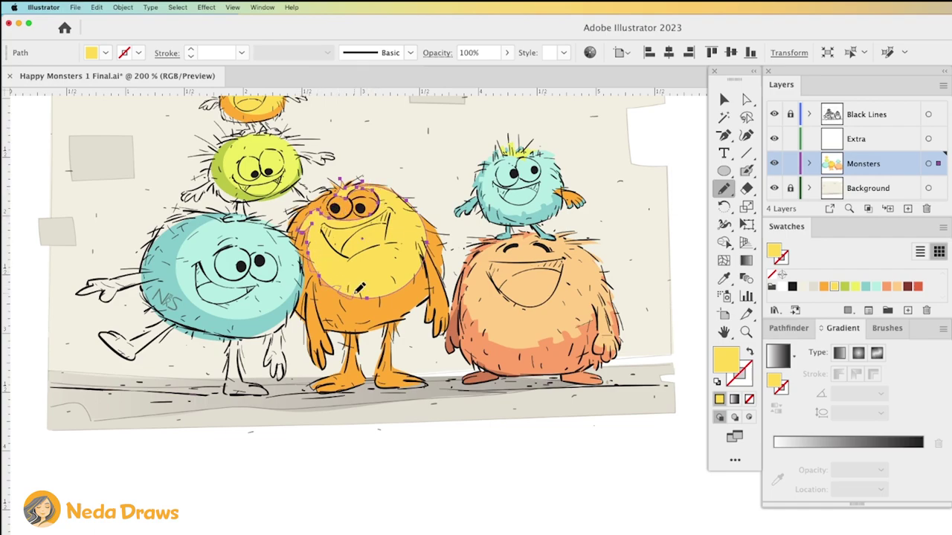
drag(410, 275, 420, 266)
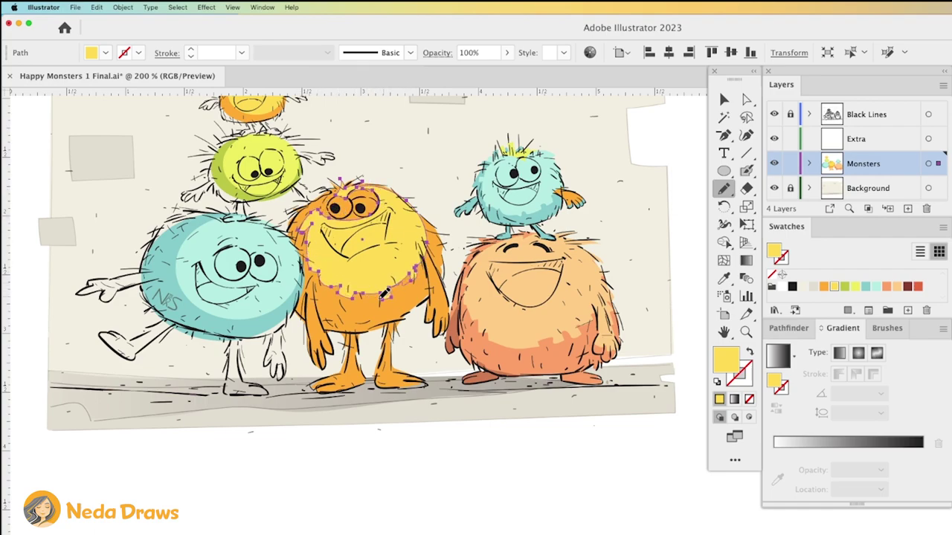
drag(384, 296, 375, 294)
drag(426, 215, 434, 244)
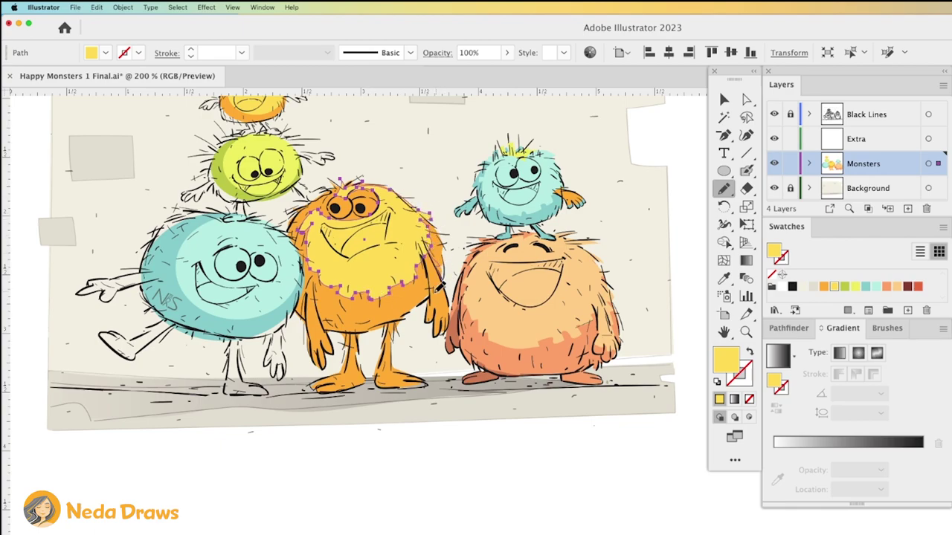
key(a)
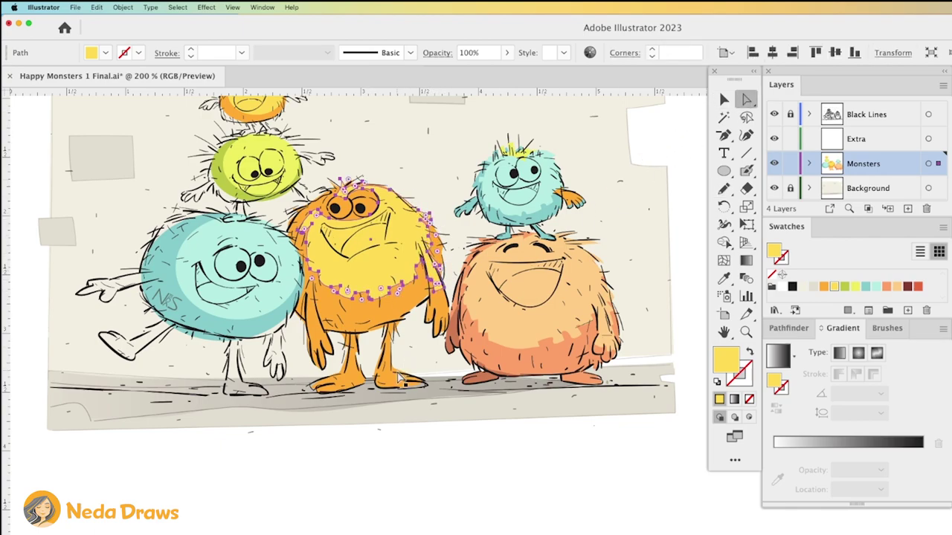
right_click(386, 328)
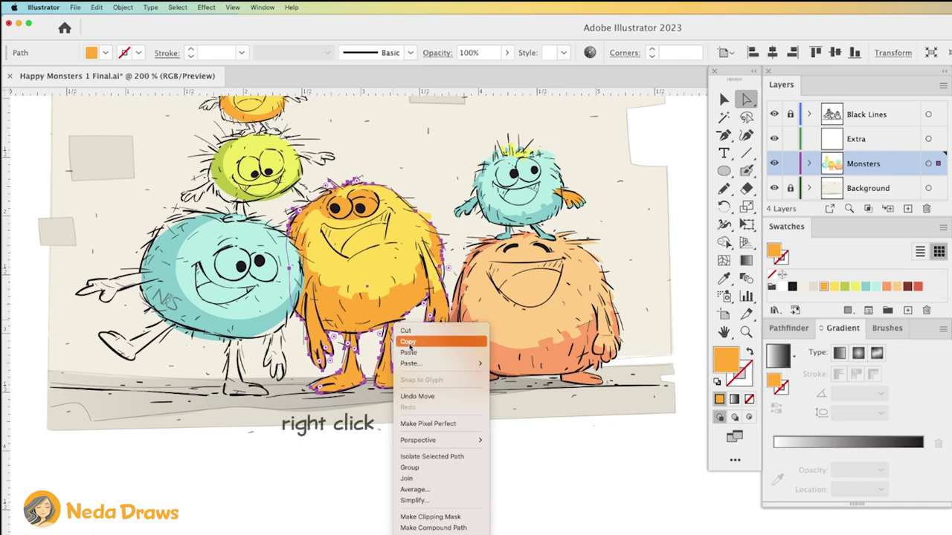
mouse_move(435, 370)
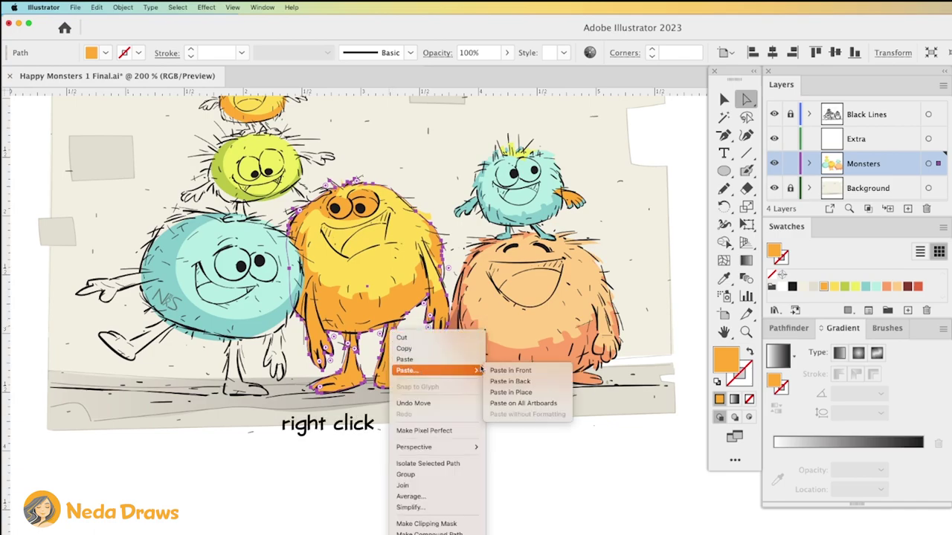
click(498, 373)
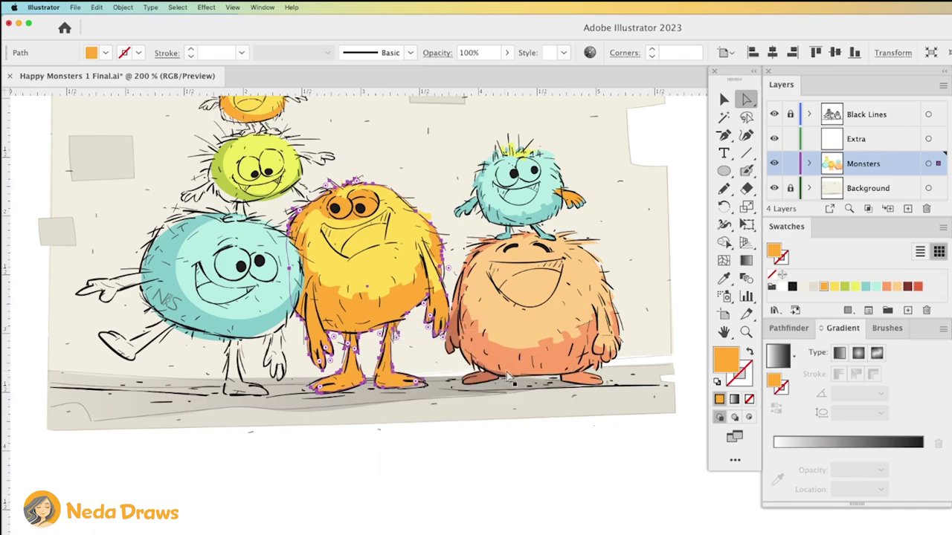
key(i)
click(458, 325)
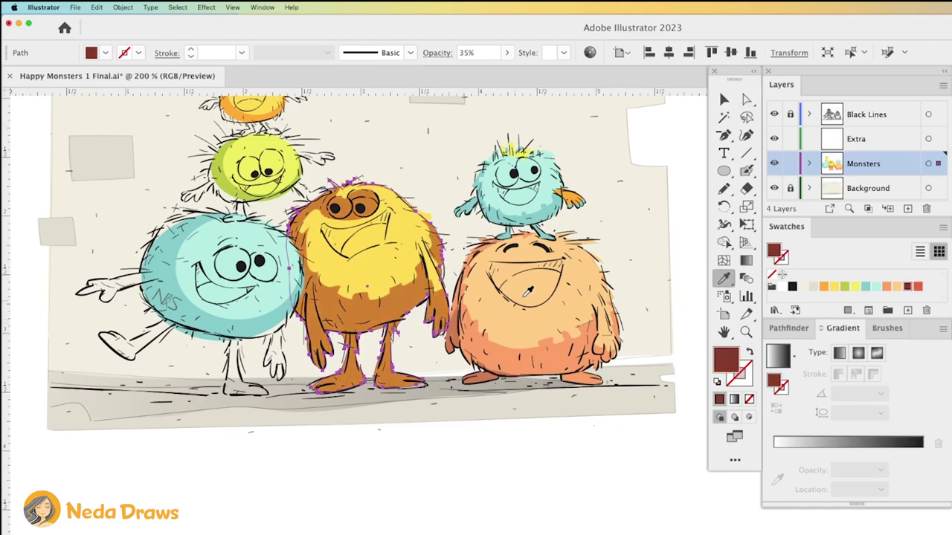
key(shift+e)
drag(332, 330, 378, 329)
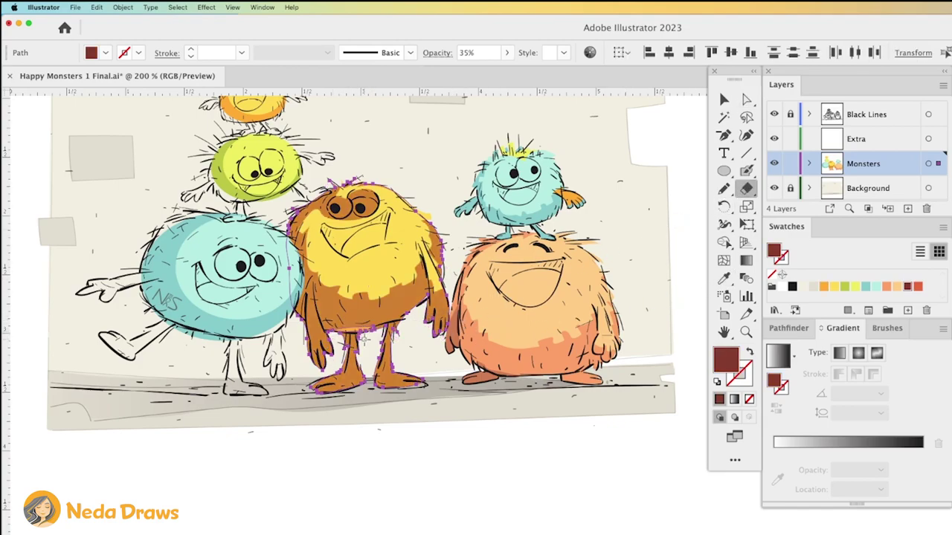
key(ctrl+z)
drag(303, 306, 313, 361)
key(a)
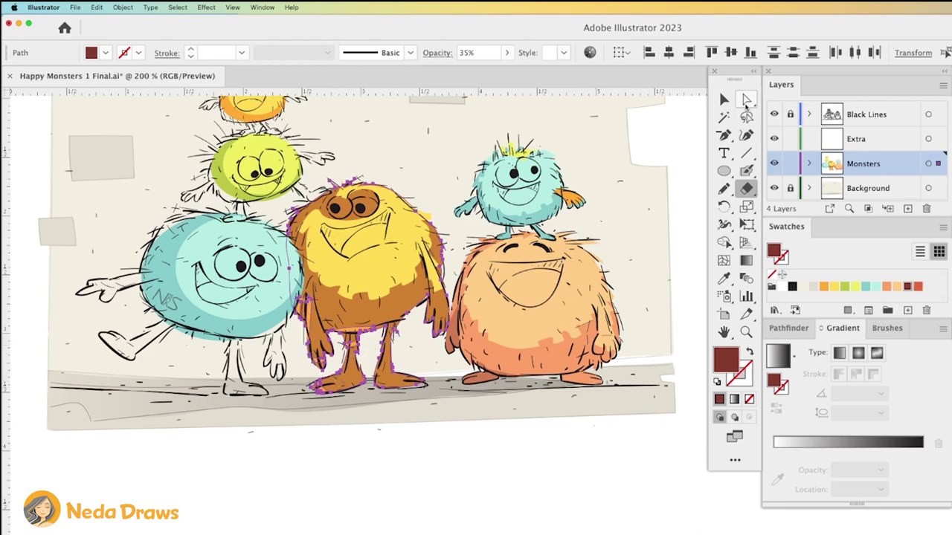
click(593, 207)
click(405, 304)
key(Delete)
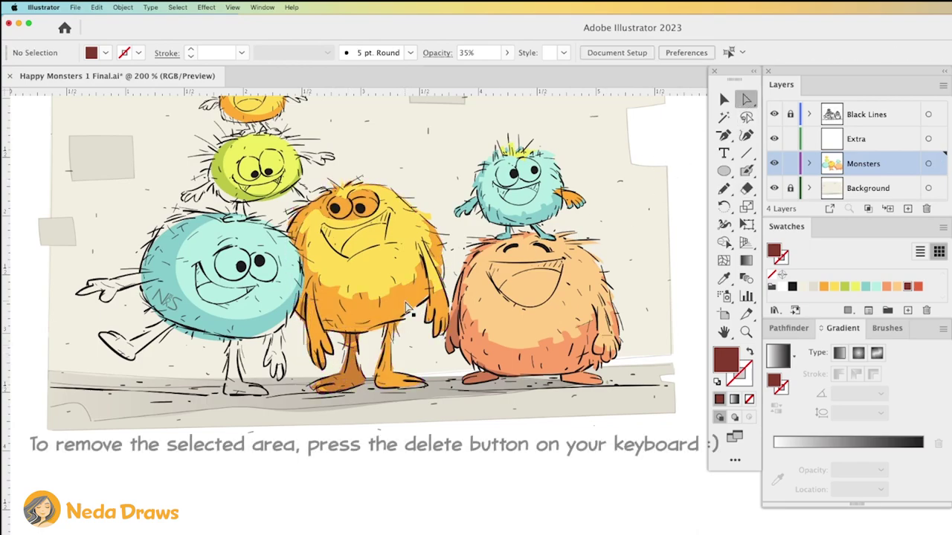
click(355, 377)
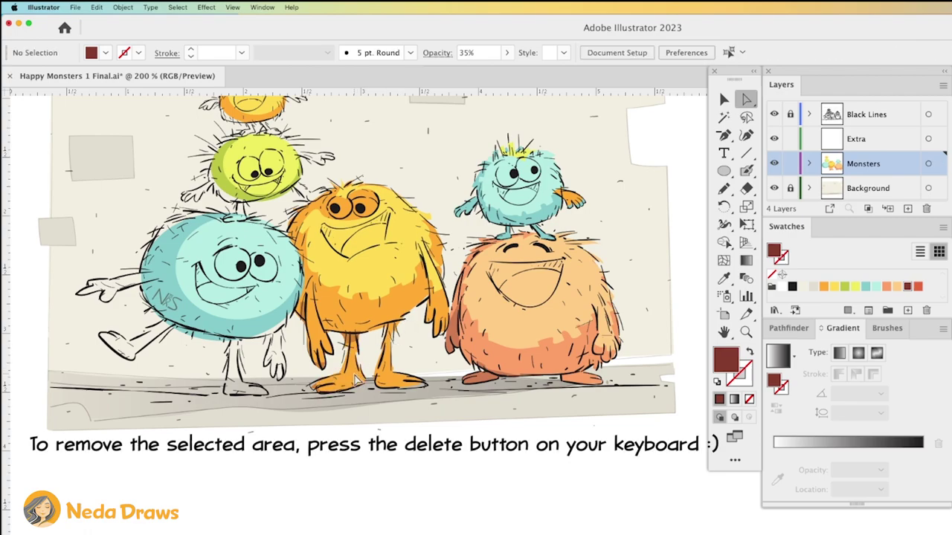
click(273, 321)
- Redraw the teal ellipse with the Pencil around the upper-left edge, pointing arm and raised leg
click(725, 189)
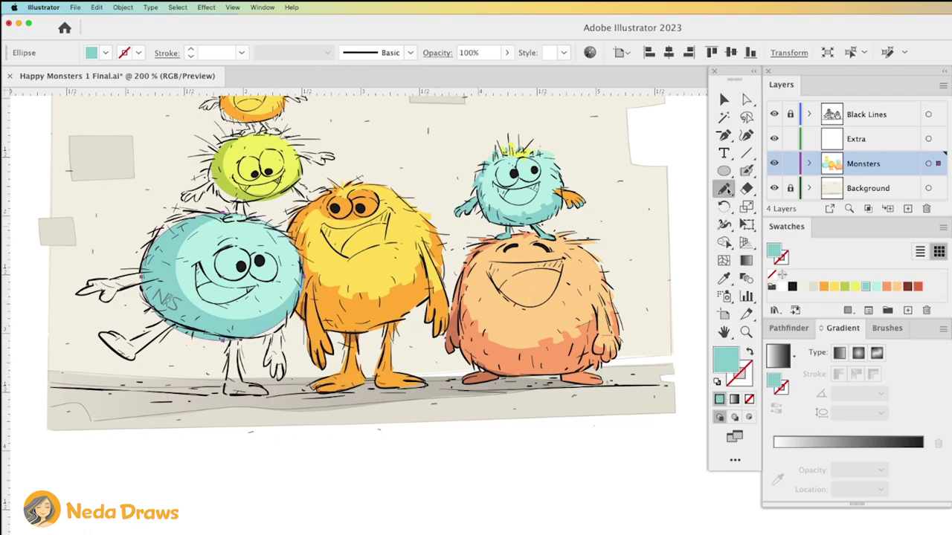
drag(180, 214, 142, 262)
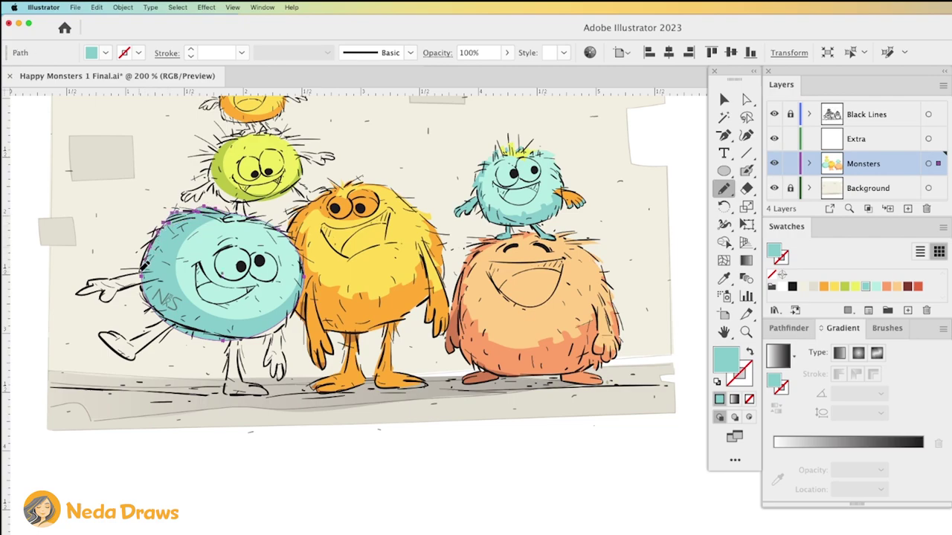
drag(106, 295, 145, 296)
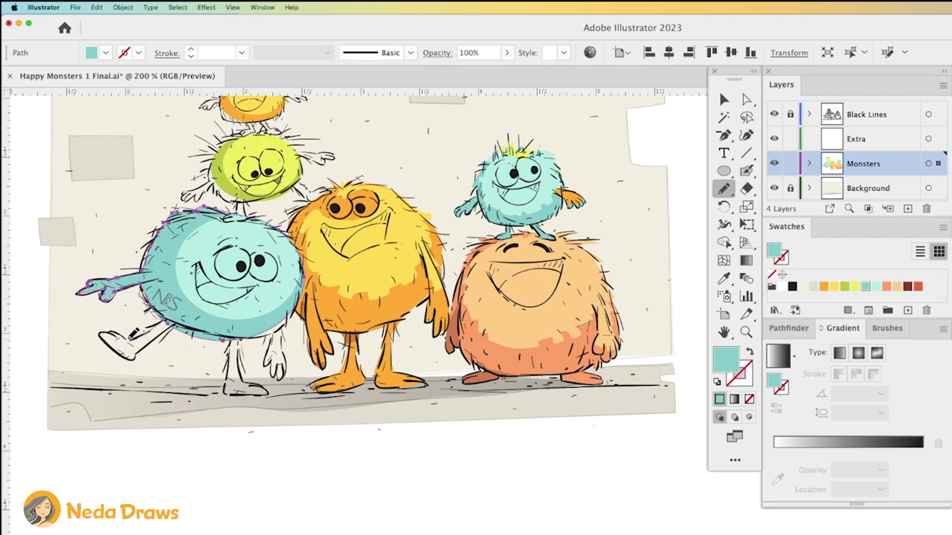
drag(171, 327, 237, 336)
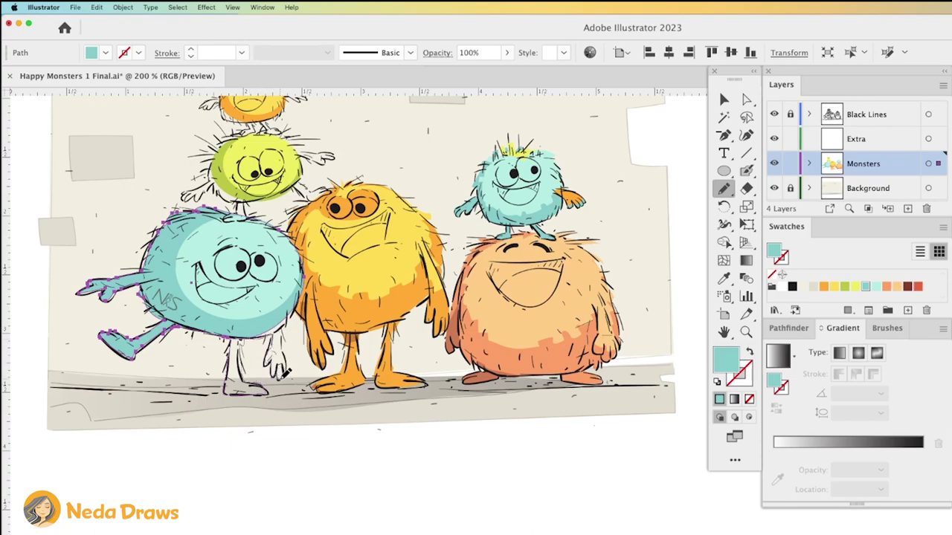
- Paste a copy of the blue monster's body in front and sample the dark-red shadow colour onto it
right_click(212, 235)
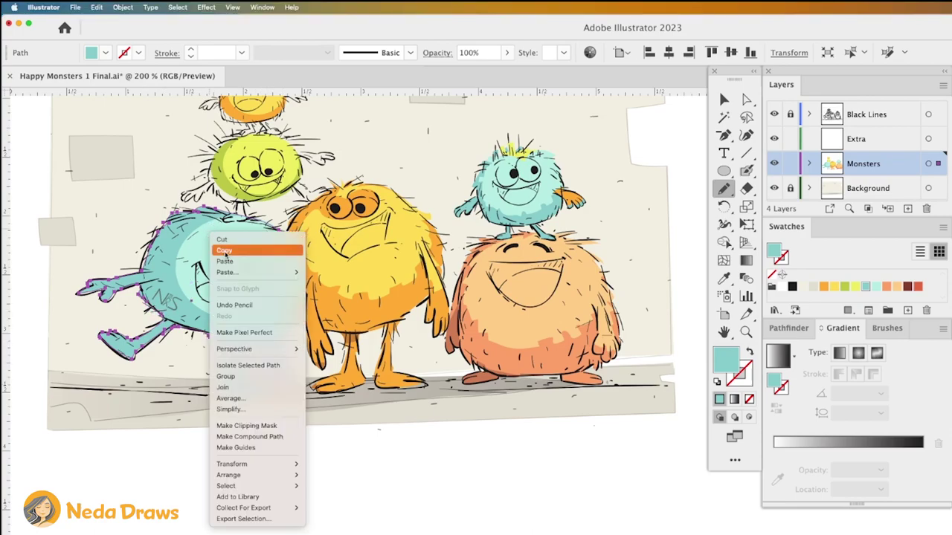
right_click(226, 269)
mouse_move(253, 307)
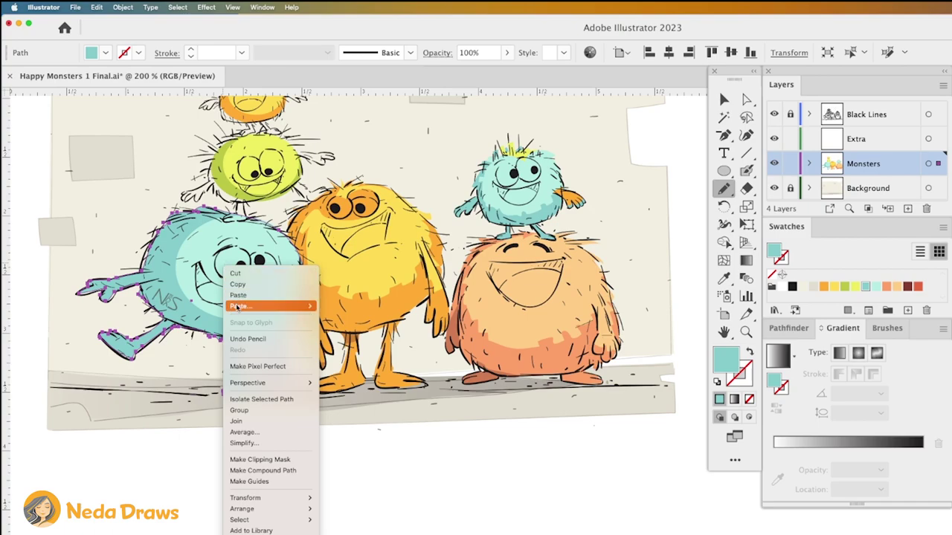
click(331, 306)
key(i)
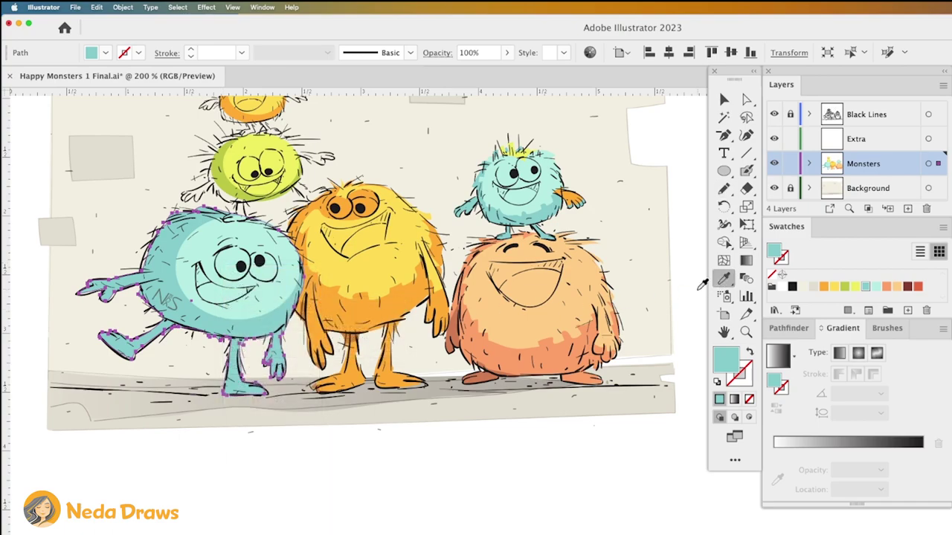
click(362, 333)
key(shift+e)
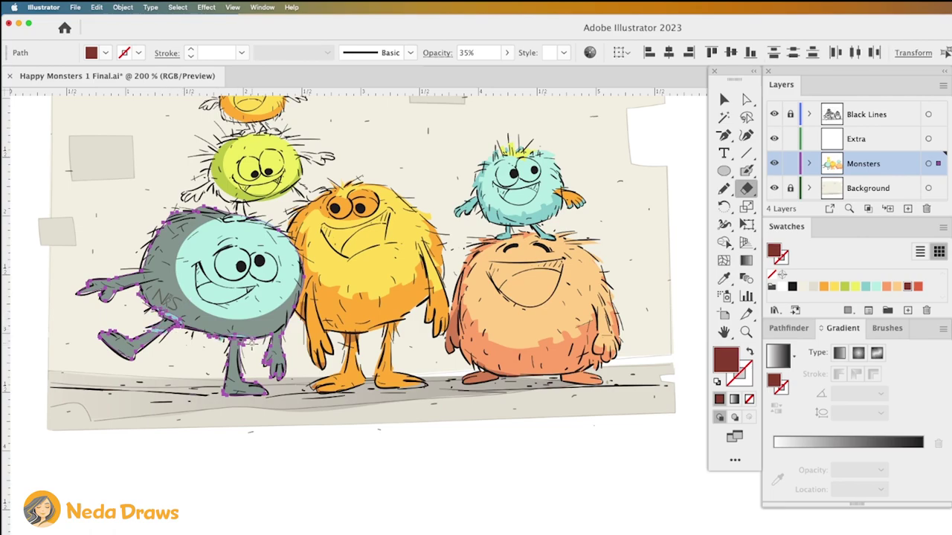
- Delete three leftover shadow pieces from the blue monster's body and legs
key(a)
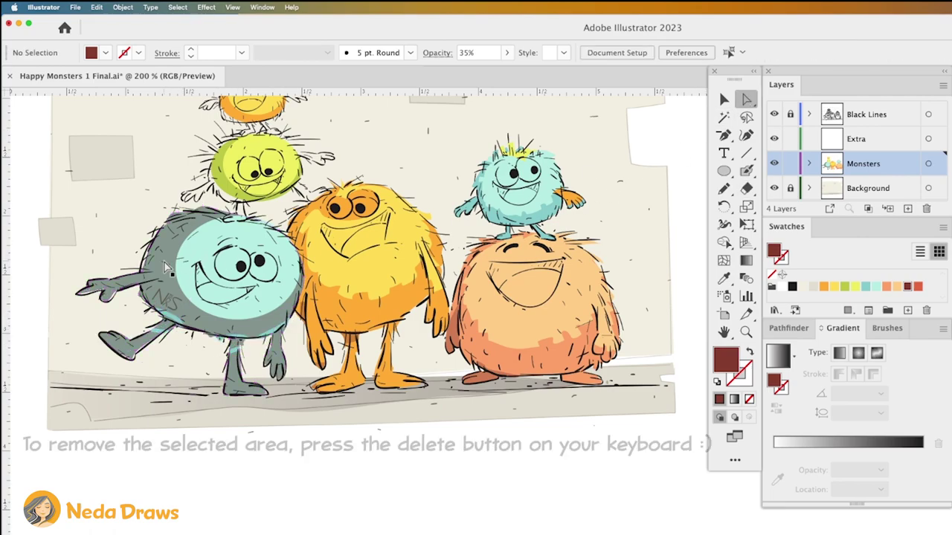
click(169, 258)
key(Delete)
click(238, 391)
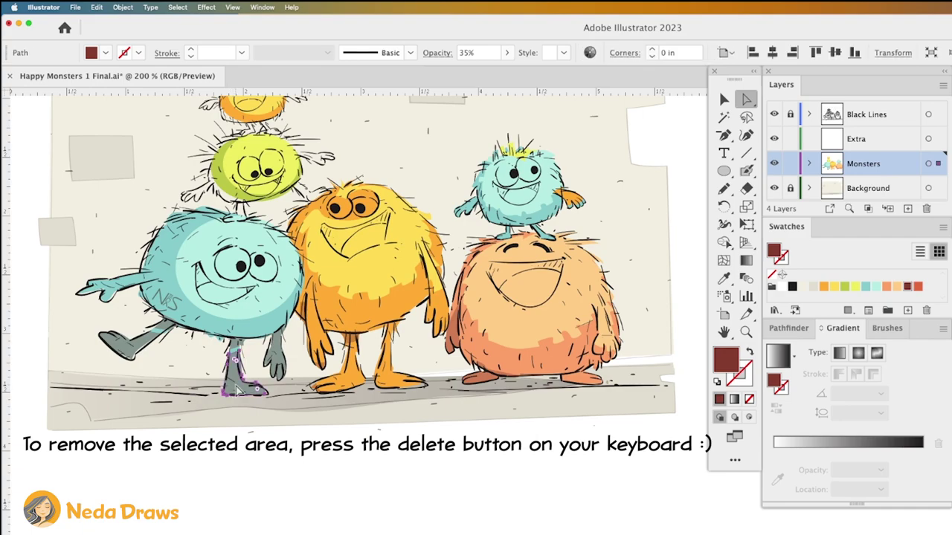
key(Delete)
click(149, 350)
key(Delete)
- Lower the opacity of the shadow on the blue monster's leg
click(276, 356)
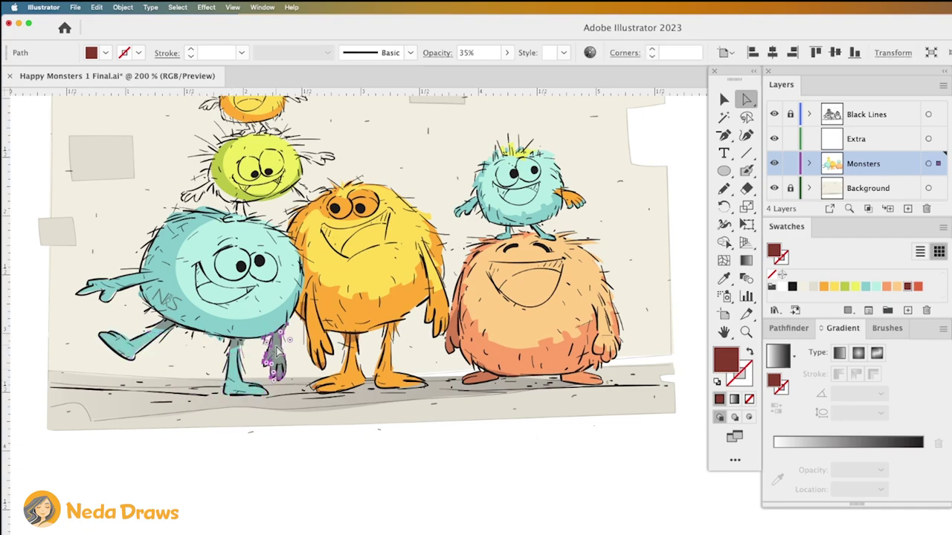
click(505, 54)
drag(470, 72, 452, 72)
click(747, 189)
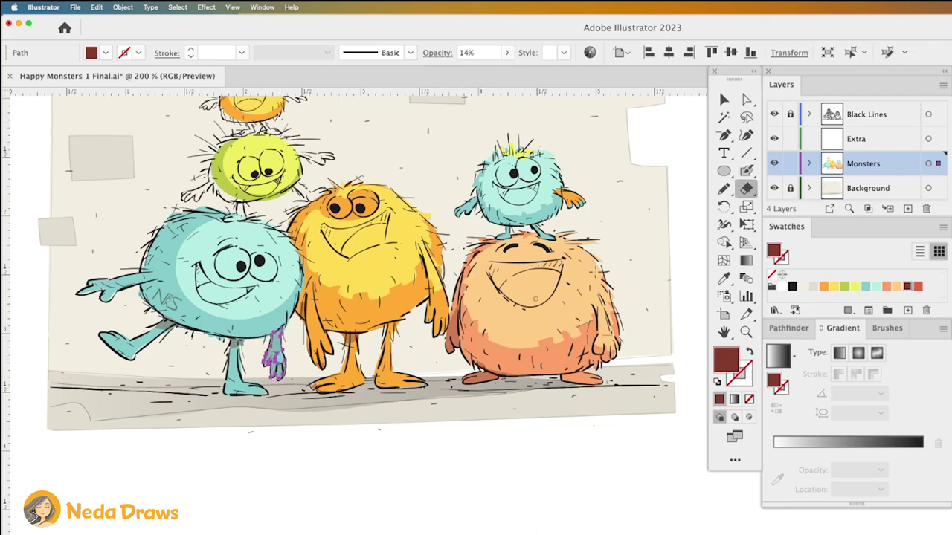
- Select the light face patch and roughen its left edge with the Pencil
click(747, 99)
key(super+shift+a)
click(199, 256)
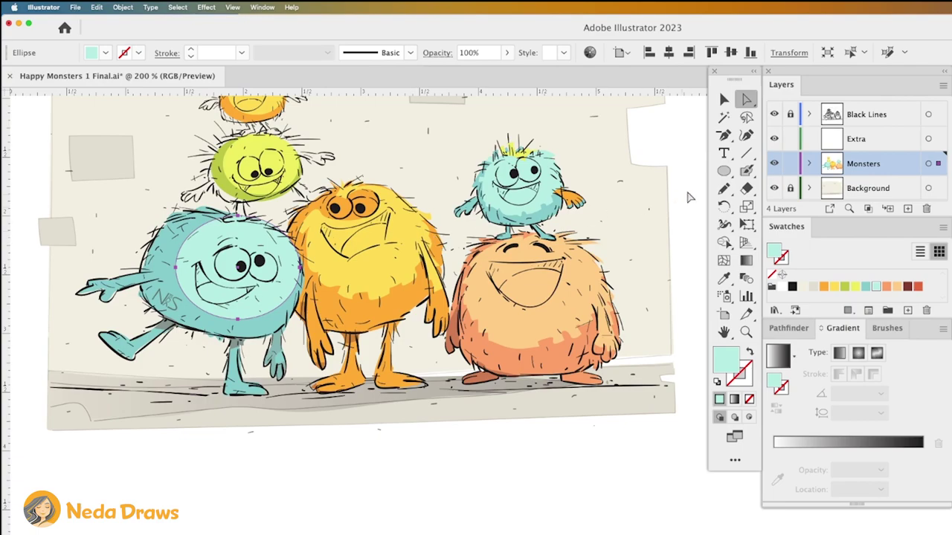
click(724, 189)
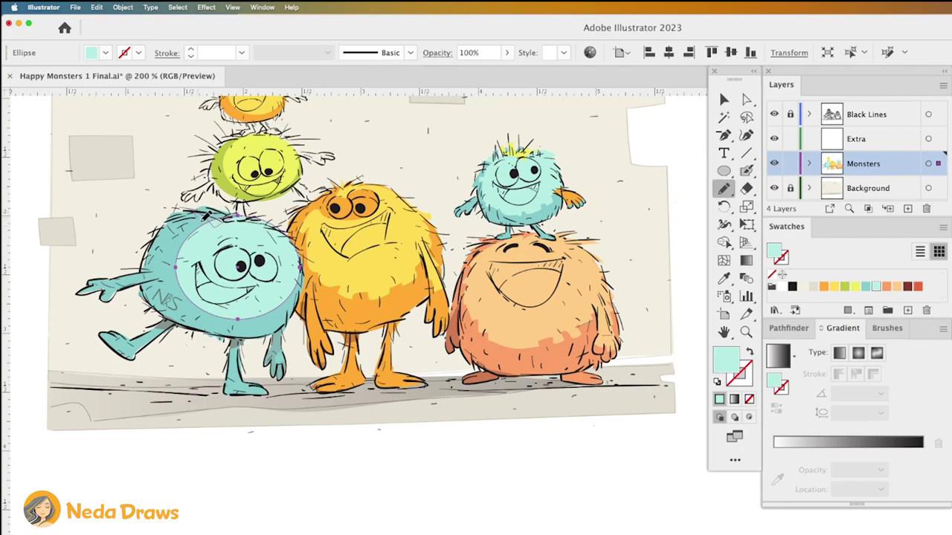
drag(222, 314, 260, 312)
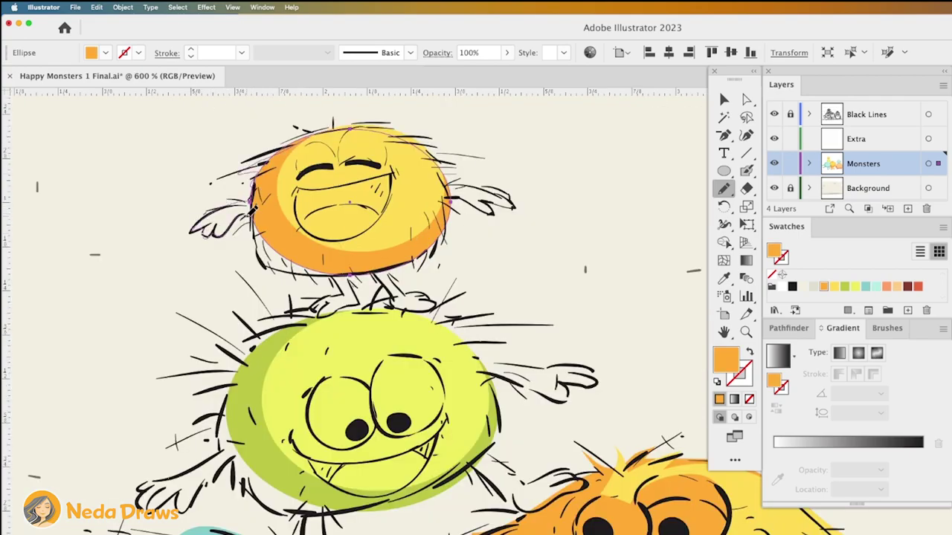
- Extend the small orange monster's fill over its left arm, left leg and right leg
drag(260, 168, 251, 212)
drag(345, 306, 354, 281)
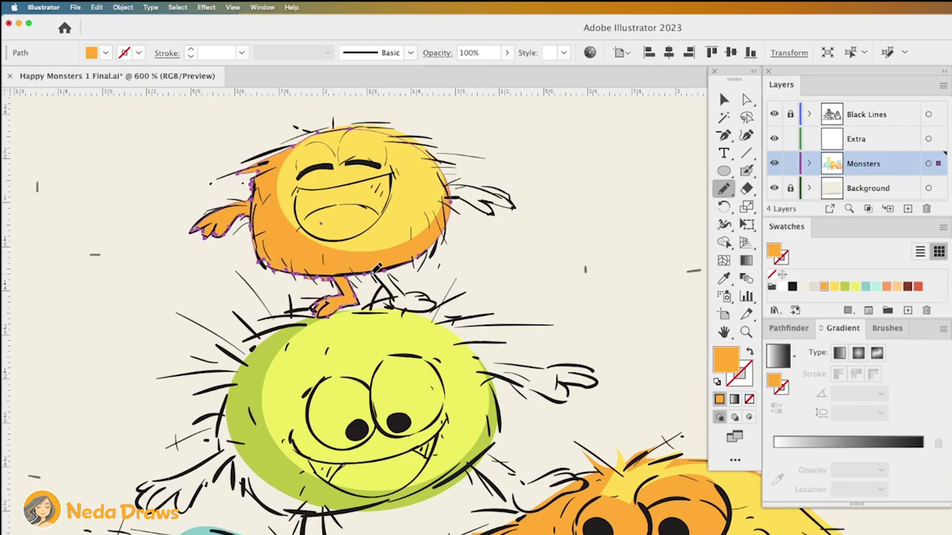
drag(404, 262, 452, 217)
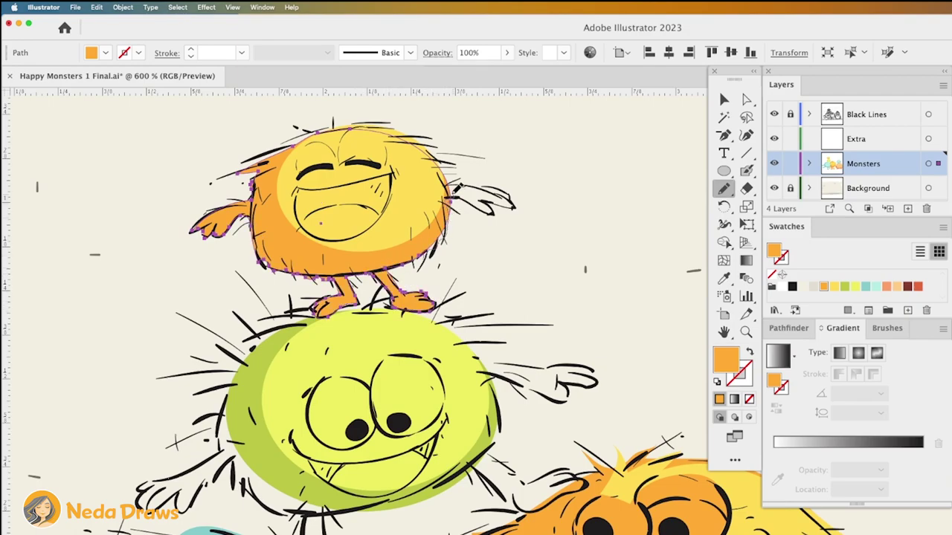
- Select the yellow face patch and roughen its upper-left and right edges
ctrl+click(425, 197)
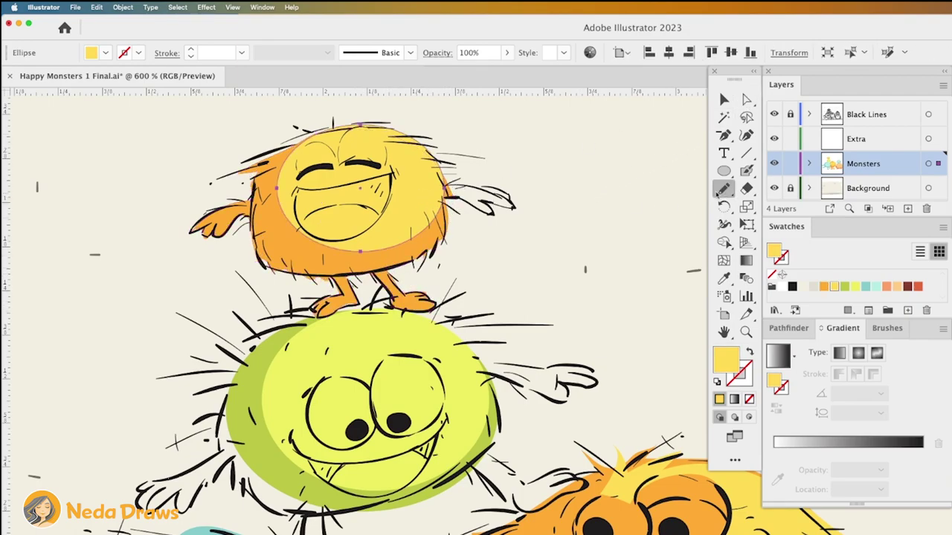
mouse_move(316, 130)
mouse_down()
mouse_move(247, 161)
mouse_move(393, 248)
mouse_up()
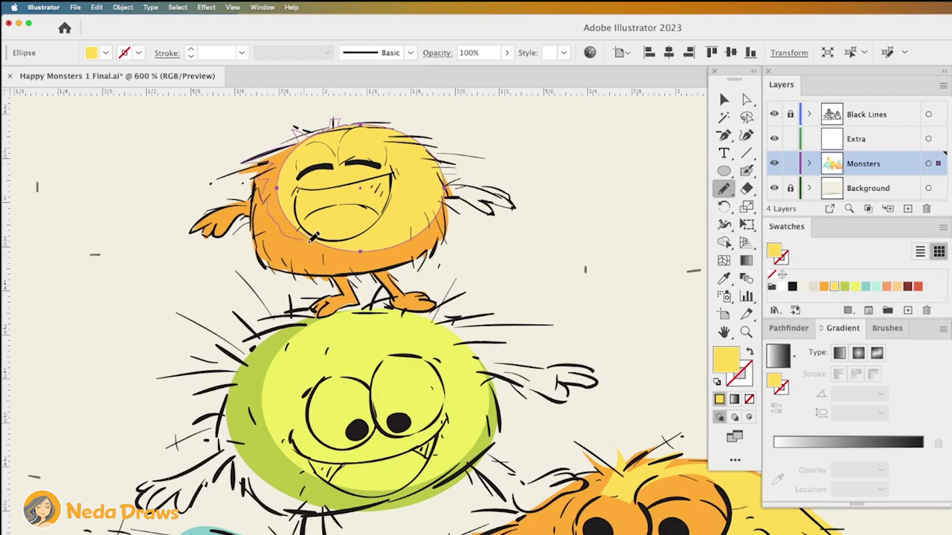
drag(490, 207, 389, 123)
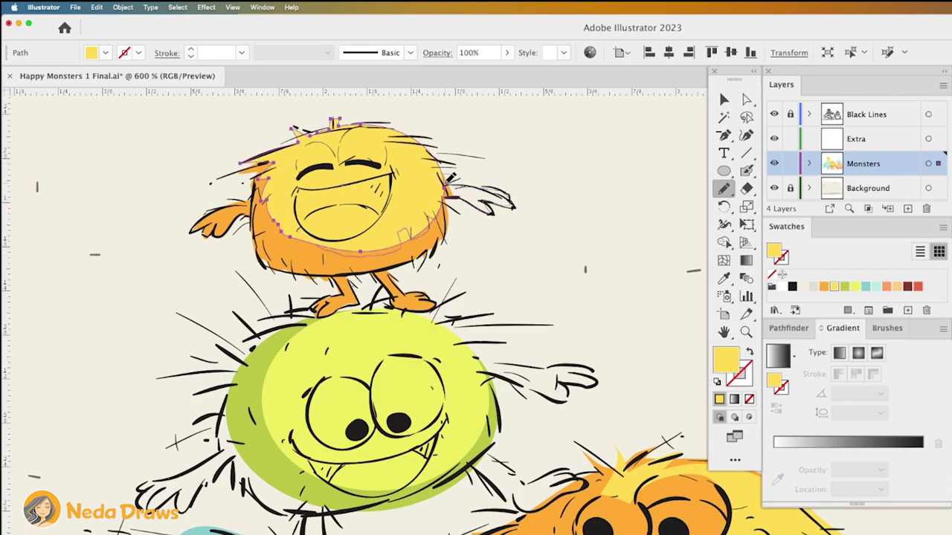
- Redraw the green body with spiky top fur, both arms and a leg
scroll(467, 249, down, 5)
click(466, 249)
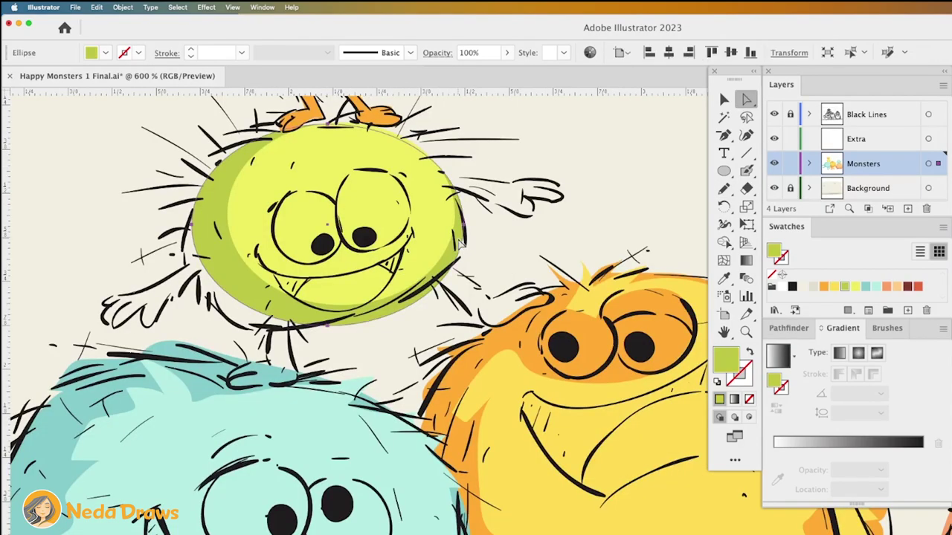
key(n)
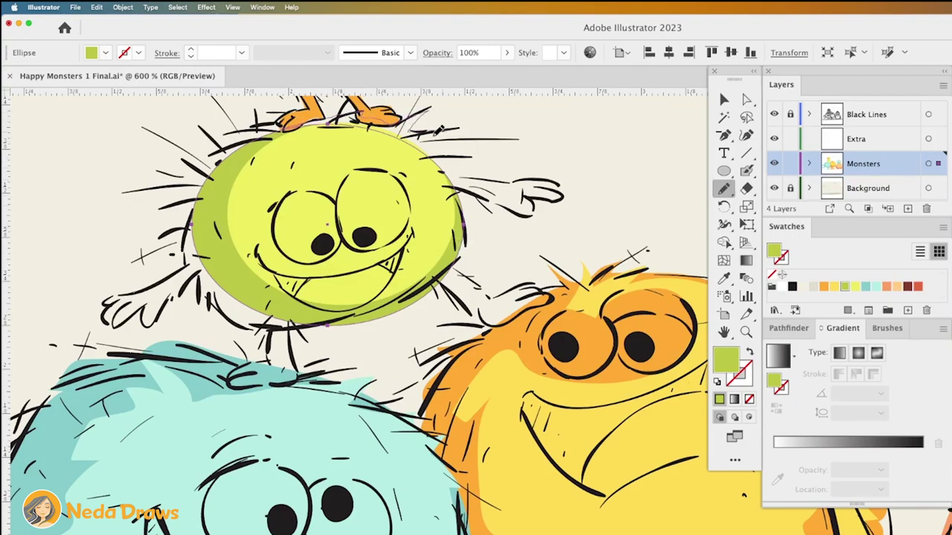
drag(439, 130, 469, 244)
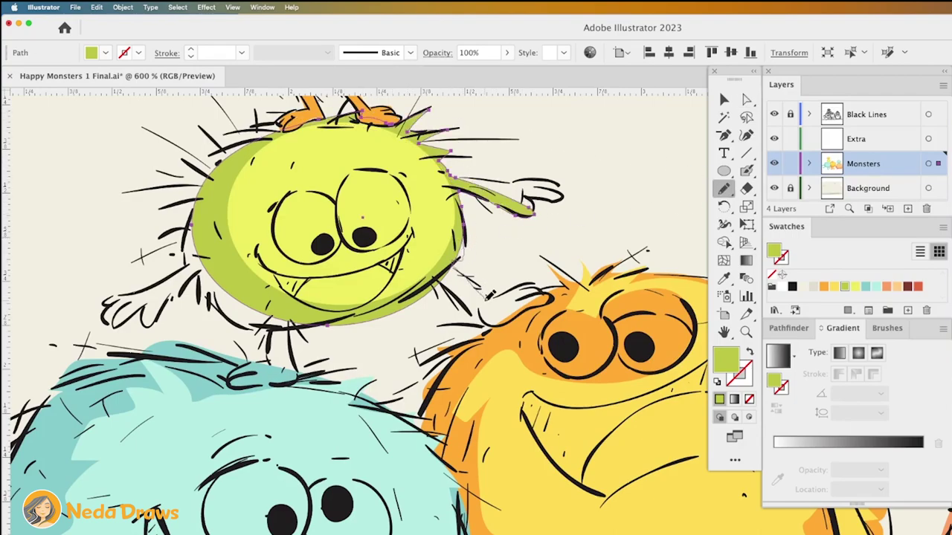
drag(487, 295, 346, 316)
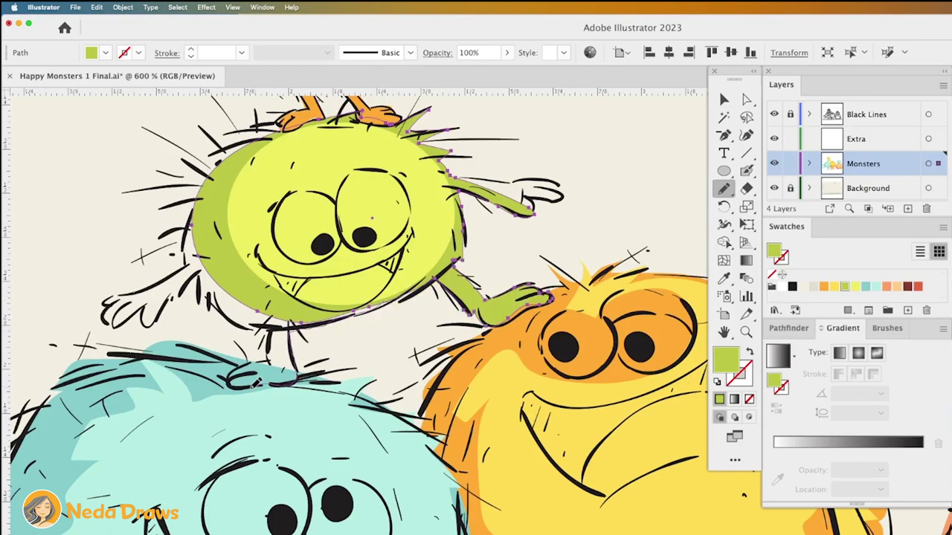
mouse_move(258, 383)
mouse_down()
mouse_move(188, 231)
mouse_move(188, 160)
mouse_up()
drag(217, 129, 276, 120)
- Select the green monster's light face patch and roughen its top, left and bottom edges
key(a)
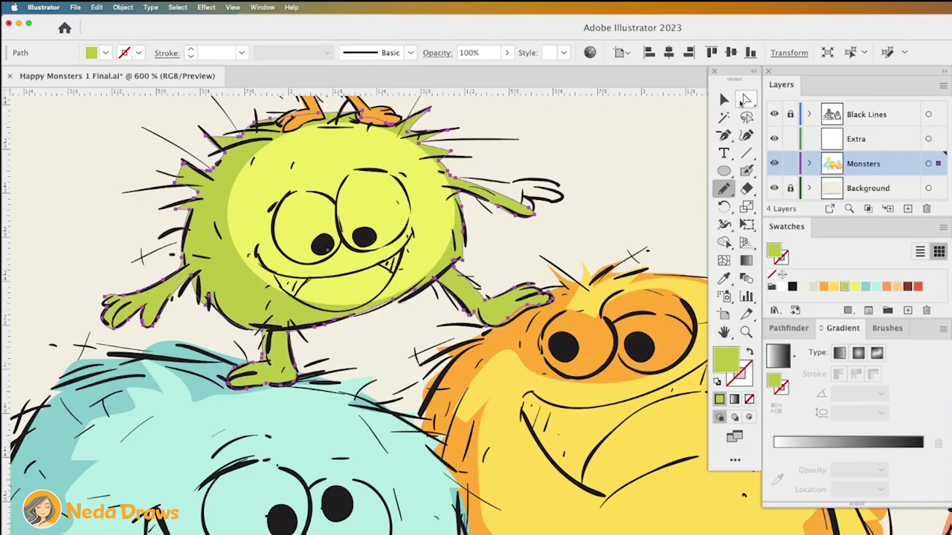
click(430, 208)
key(n)
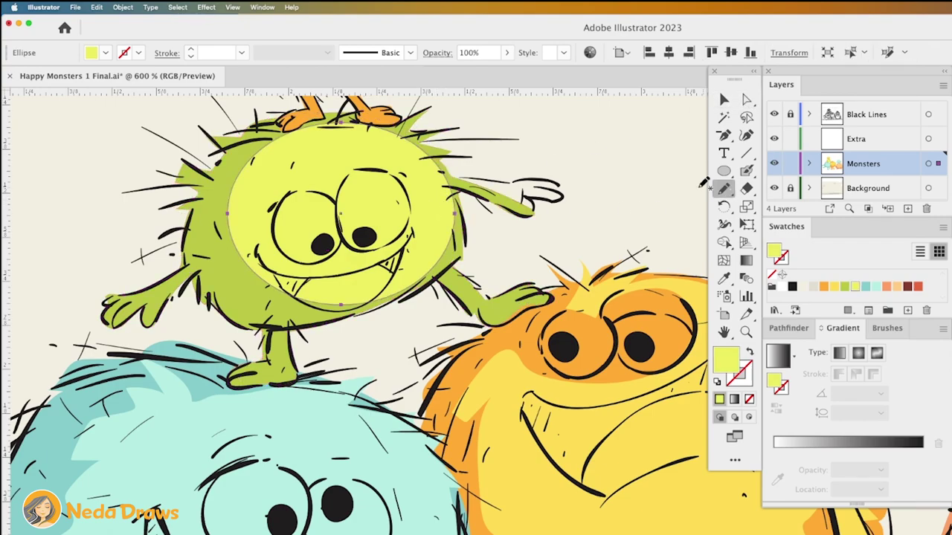
drag(413, 131, 258, 160)
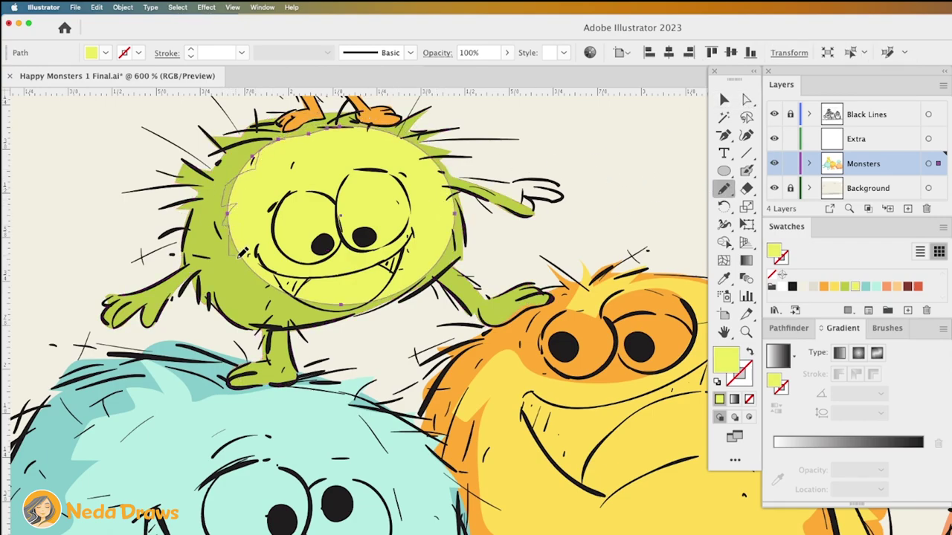
drag(239, 253, 464, 240)
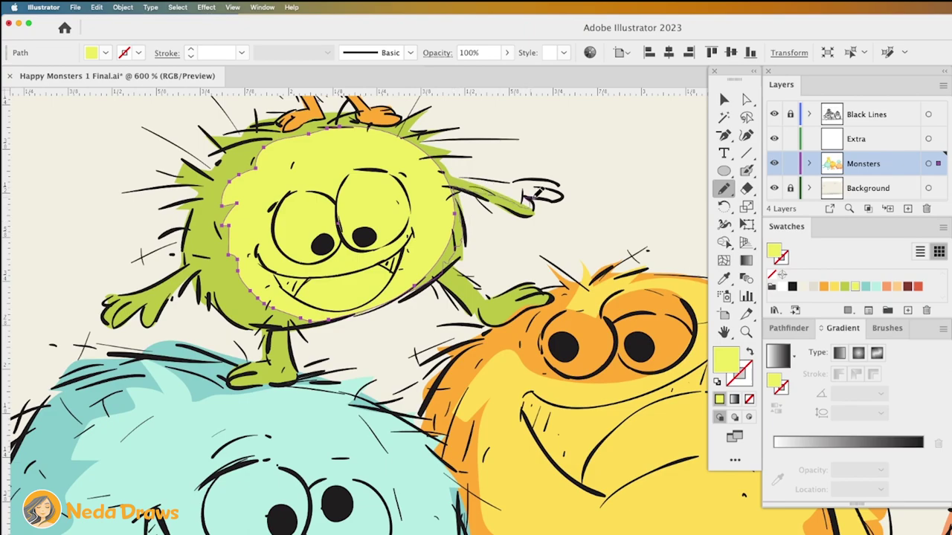
- Wrap the face patch around the right arm and draw orange patches over both eyes
drag(459, 182, 381, 115)
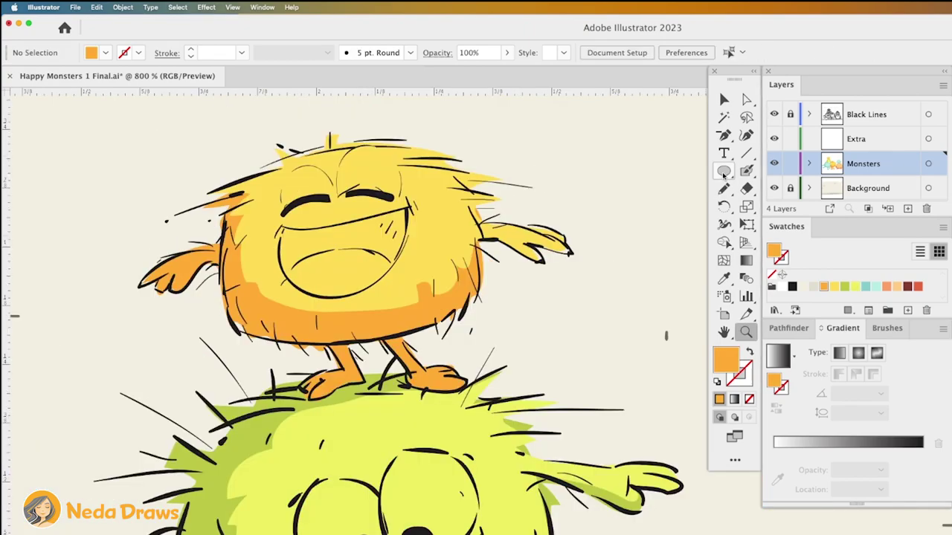
drag(295, 169, 335, 220)
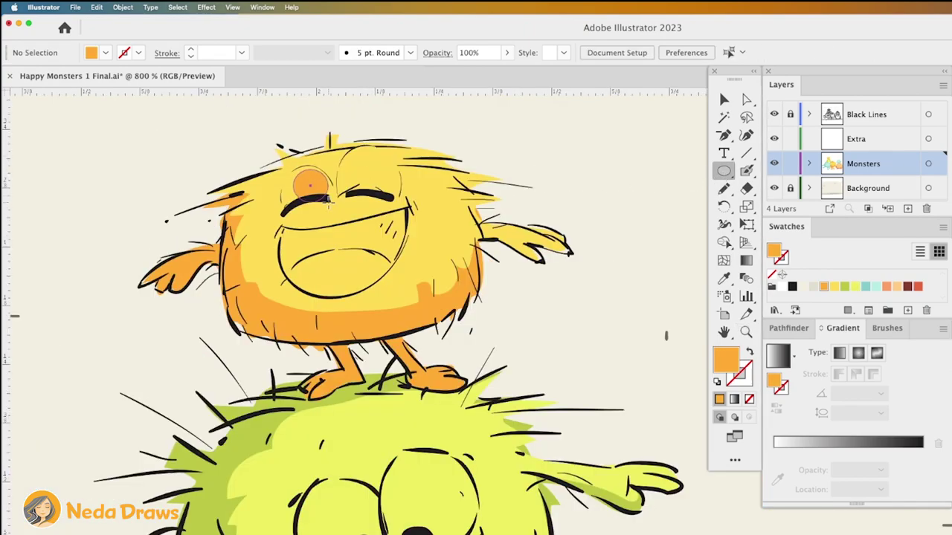
drag(375, 174, 403, 212)
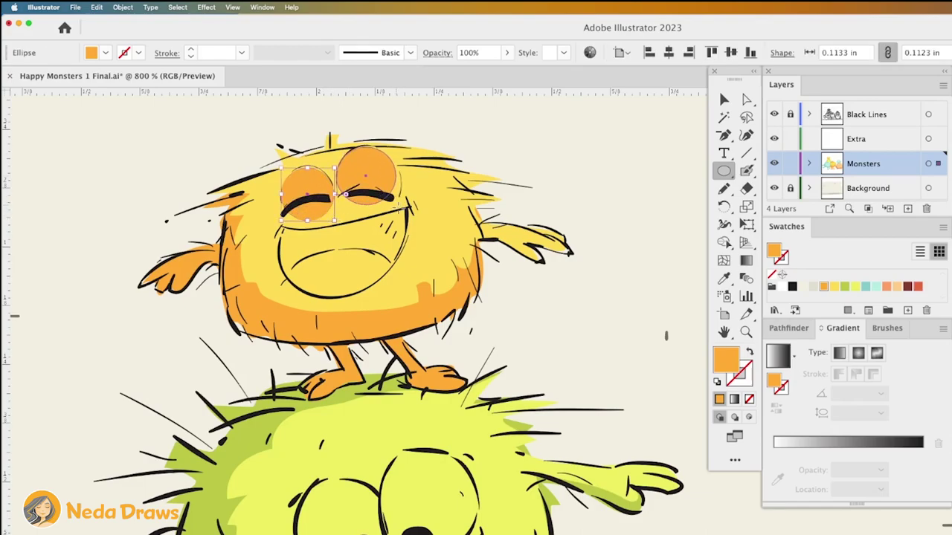
- Draw a mouth ellipse, erase its top, fill it dark red and pull the corner up
drag(279, 235, 396, 296)
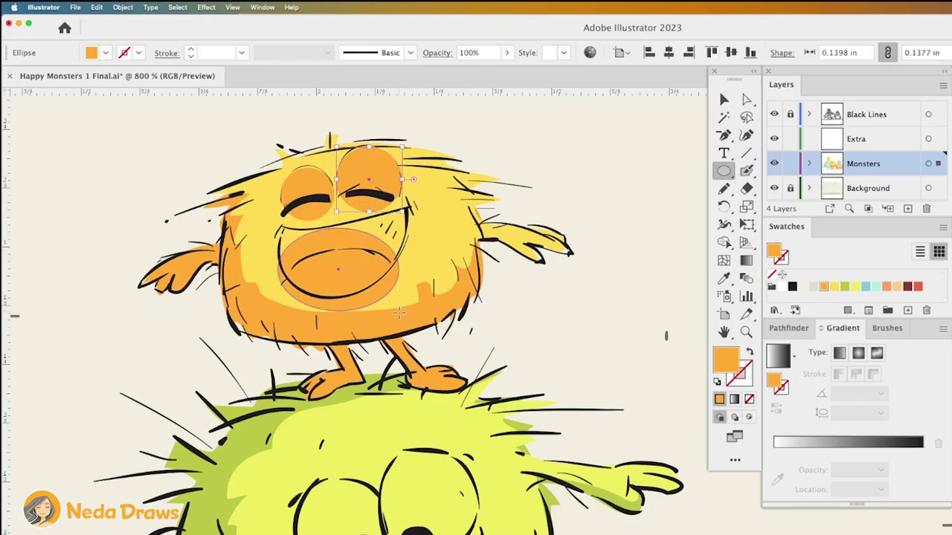
key(shift+e)
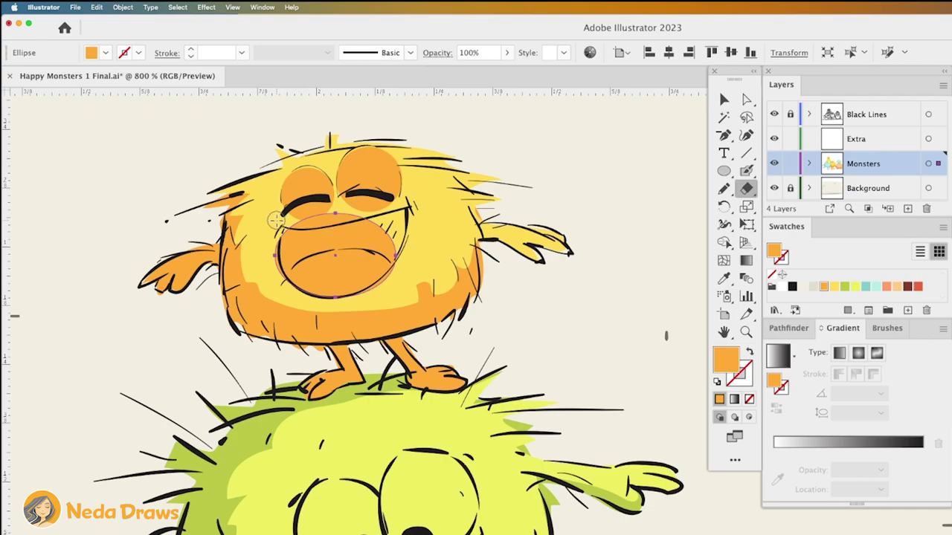
drag(275, 220, 375, 223)
click(907, 286)
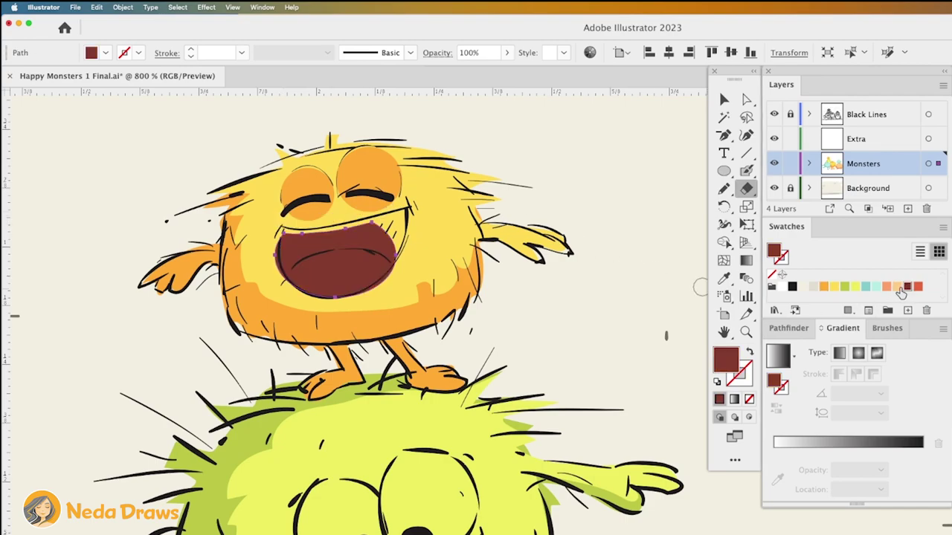
click(747, 99)
click(294, 232)
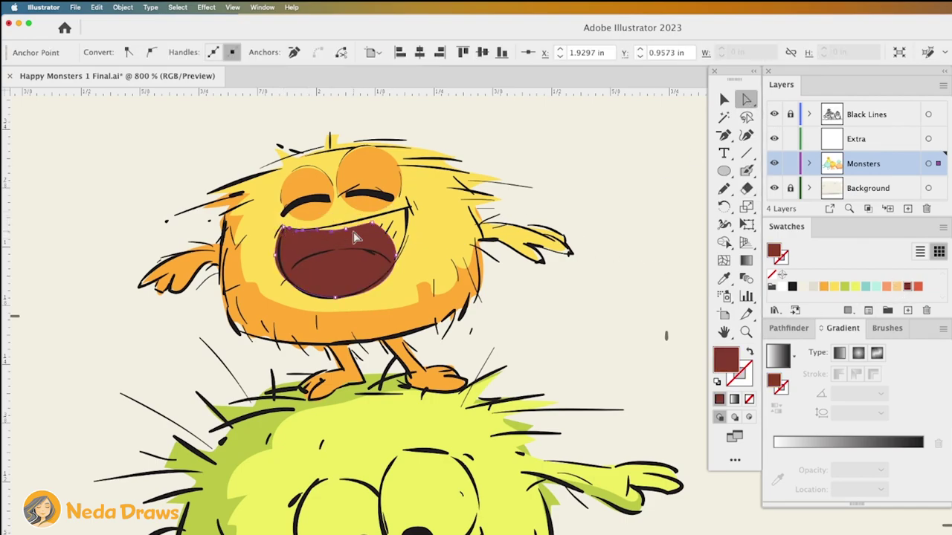
drag(356, 236, 411, 227)
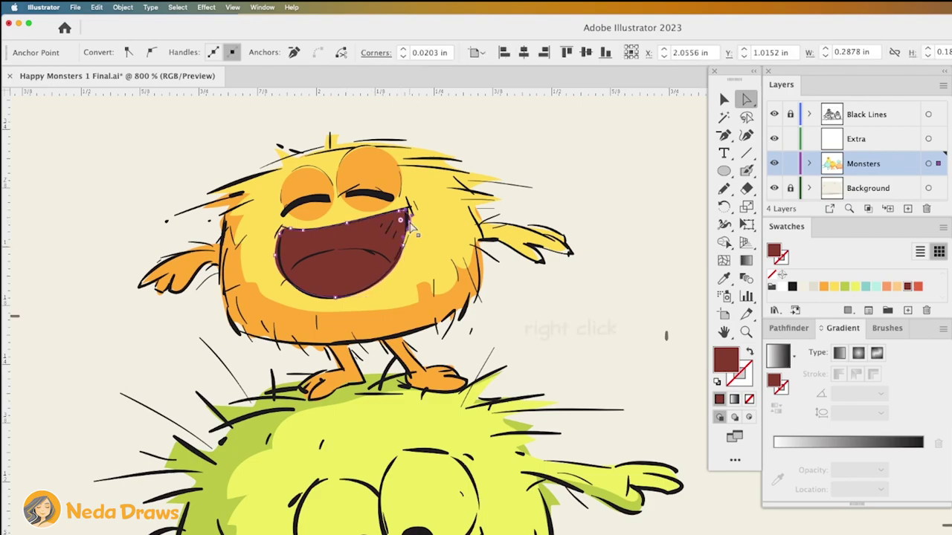
- Copy the mouth, paste it in front and fill the copy orange-red
right_click(322, 243)
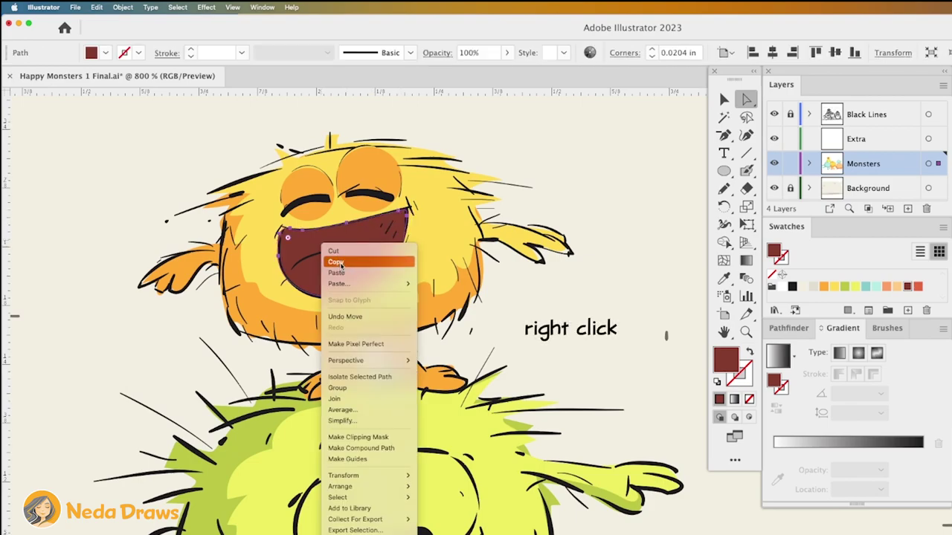
click(336, 262)
right_click(324, 242)
mouse_move(339, 283)
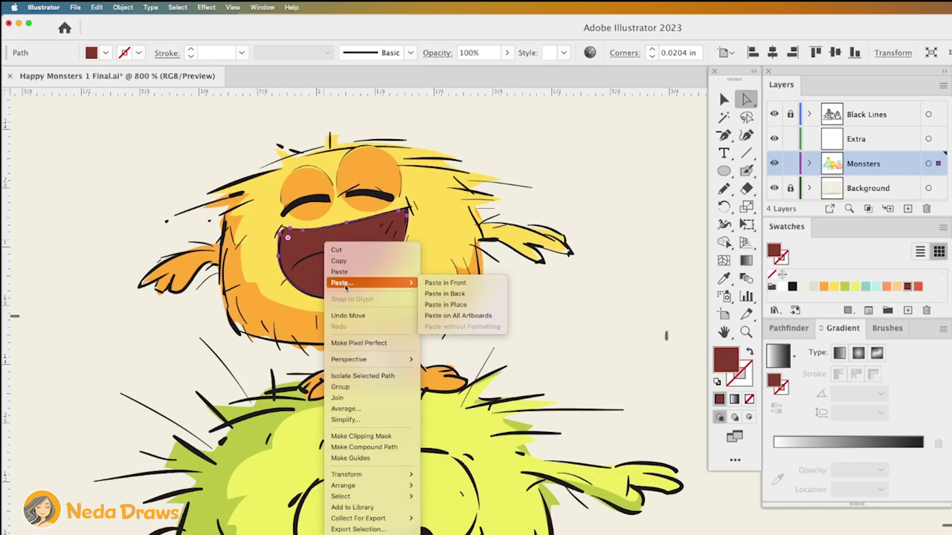
click(439, 283)
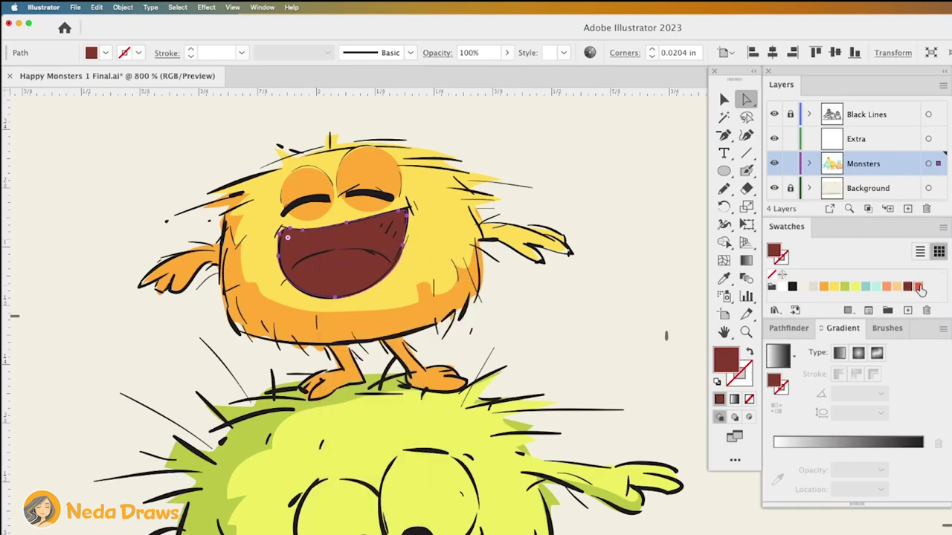
click(917, 287)
- Erase the mouth copy's top into a tongue and paste a light-orange copy in front
click(747, 189)
drag(419, 248, 270, 252)
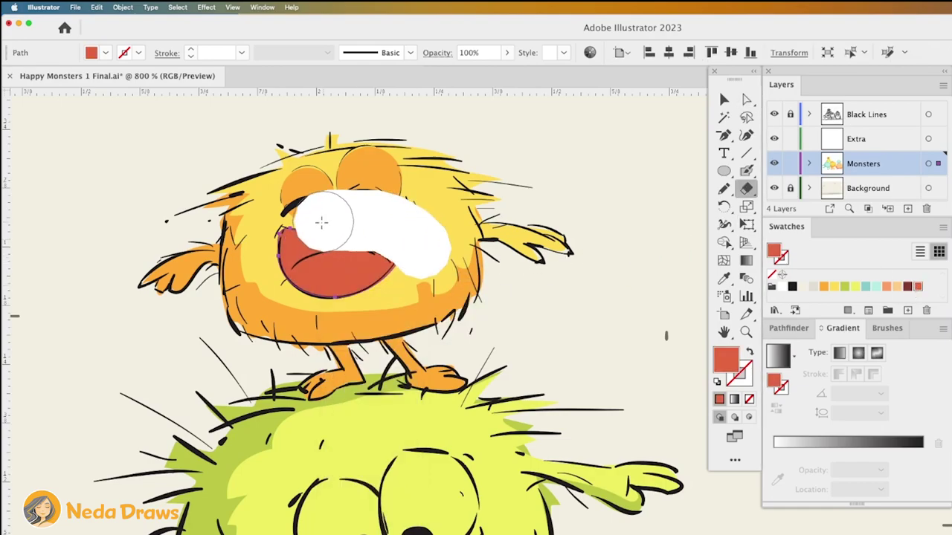
right_click(339, 260)
right_click(355, 273)
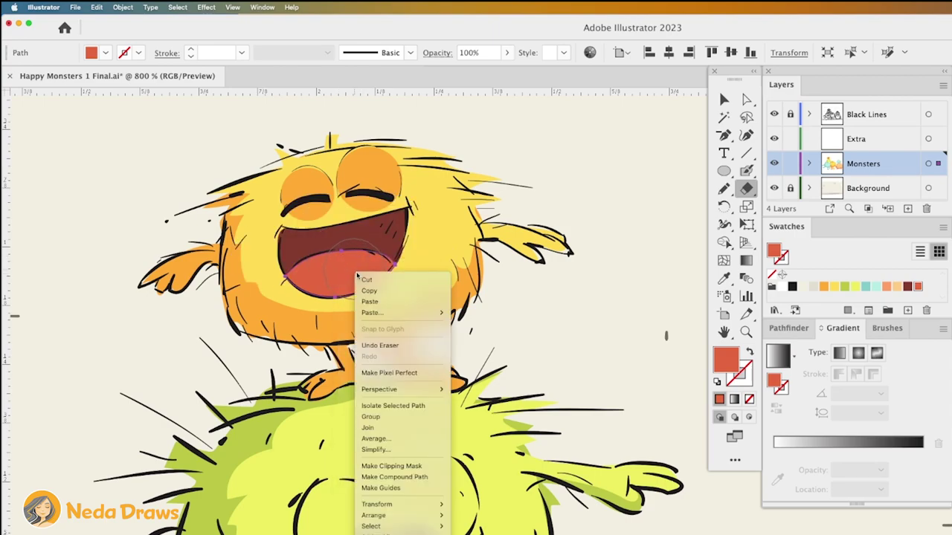
click(476, 313)
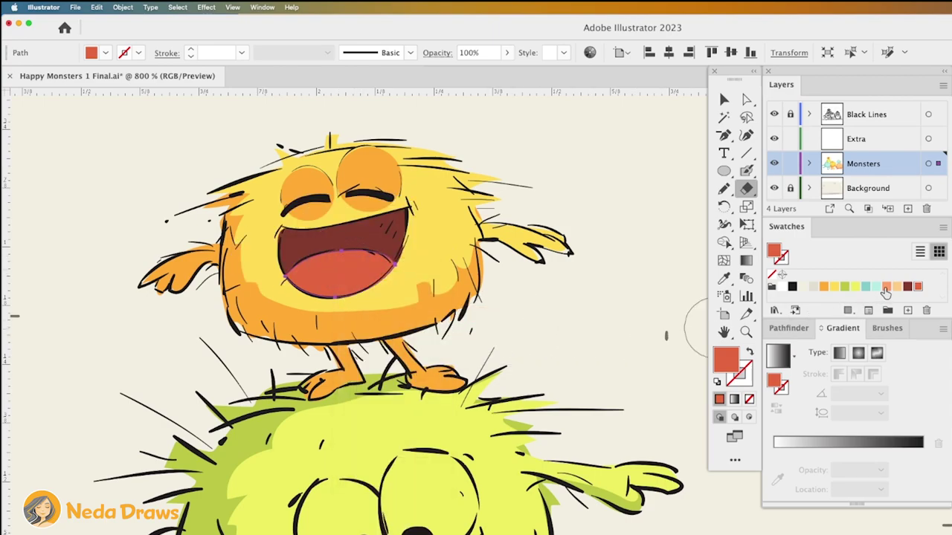
click(886, 287)
- Erase the light-orange copy down to a small tongue highlight and select the dark-red mouth
drag(360, 244, 311, 260)
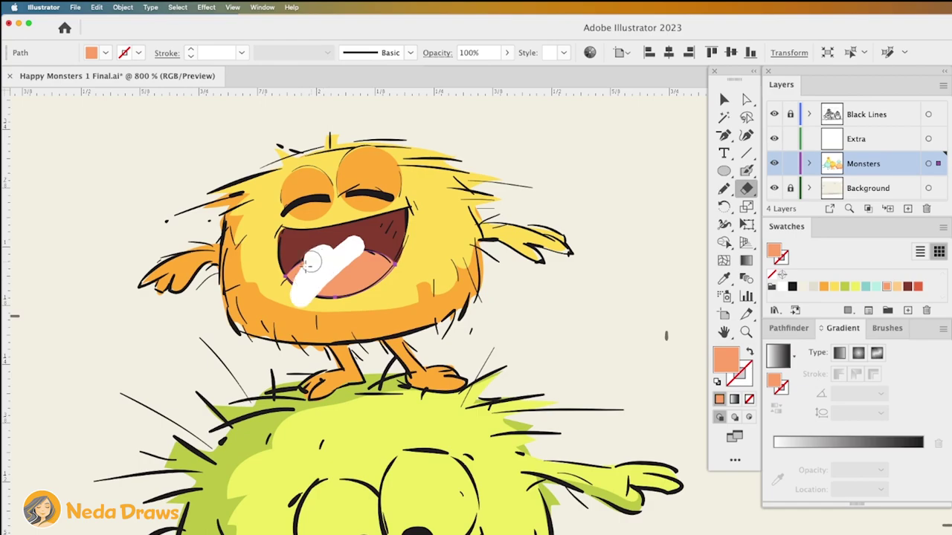
drag(402, 274, 342, 305)
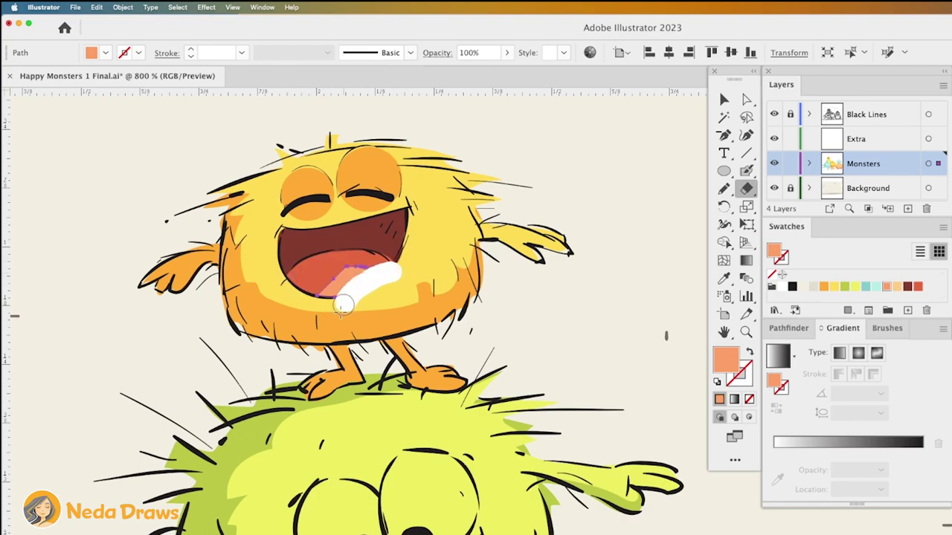
click(746, 98)
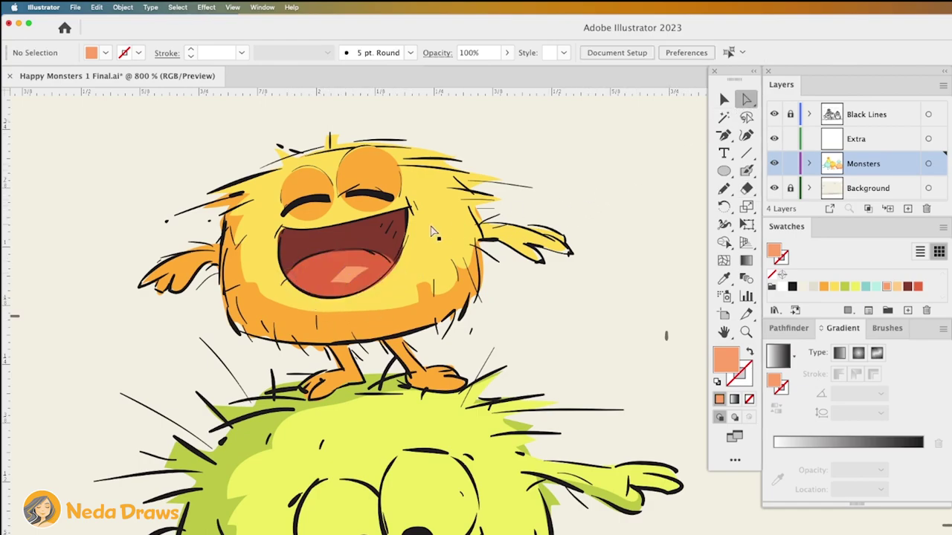
click(374, 242)
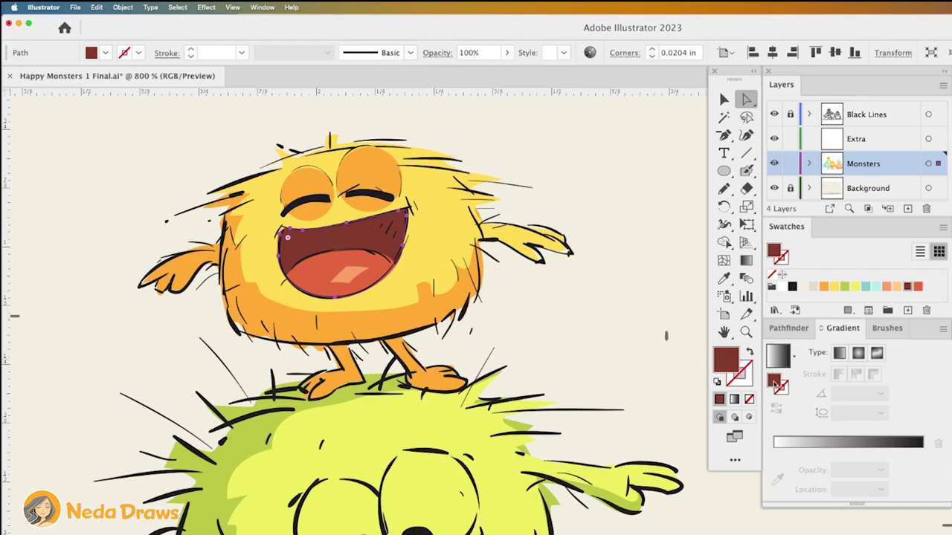
- Fill the mouth with a red-to-black gradient and stretch it across the mouth with the Gradient tool
click(812, 455)
drag(774, 470, 777, 487)
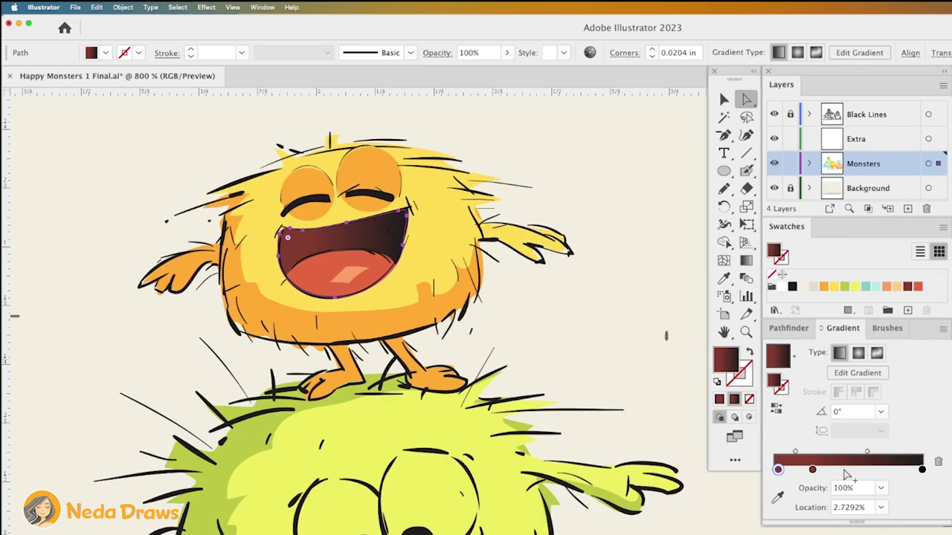
drag(922, 470, 929, 495)
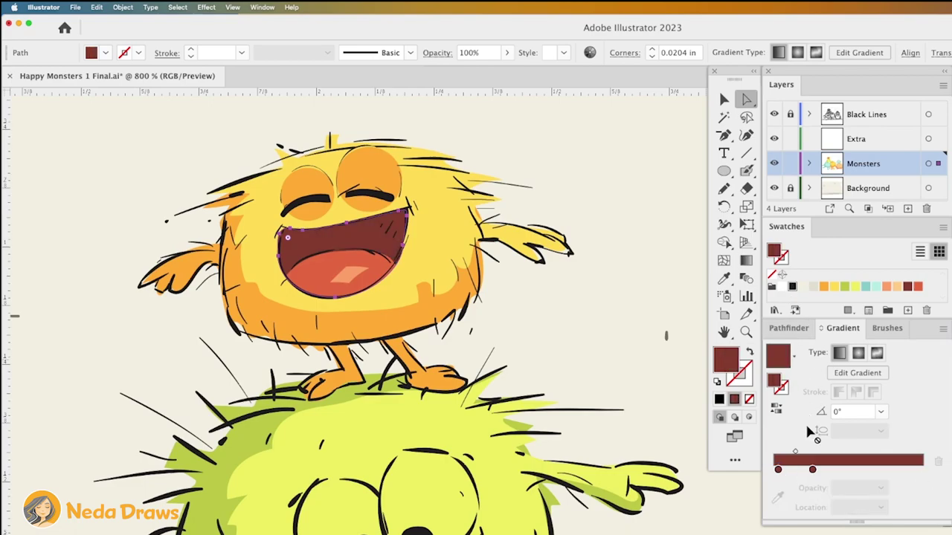
mouse_move(793, 286)
mouse_down()
mouse_move(812, 470)
mouse_move(922, 470)
mouse_up()
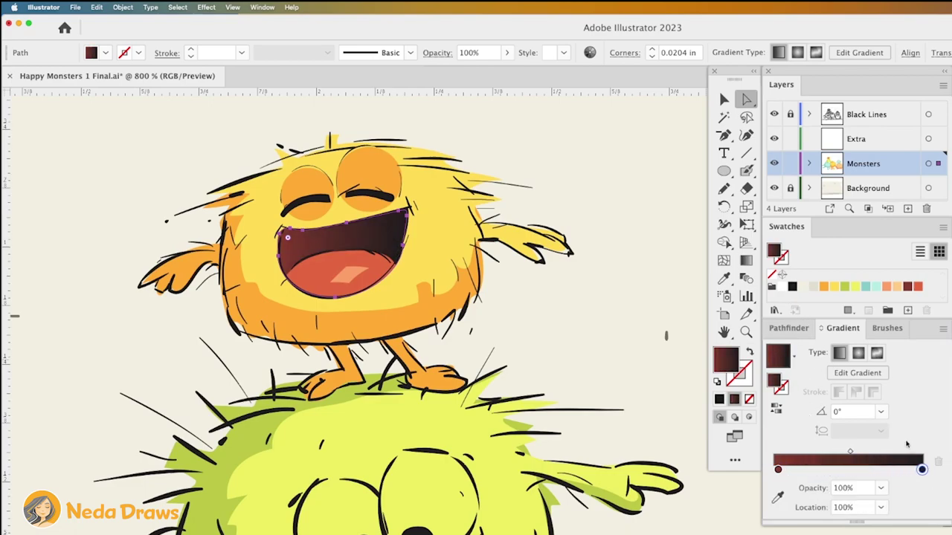
key(g)
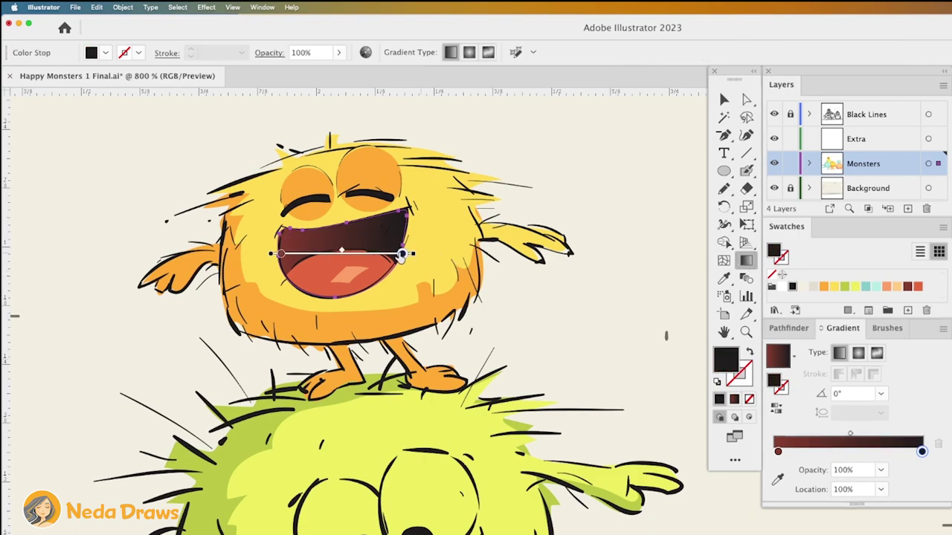
drag(401, 255, 637, 256)
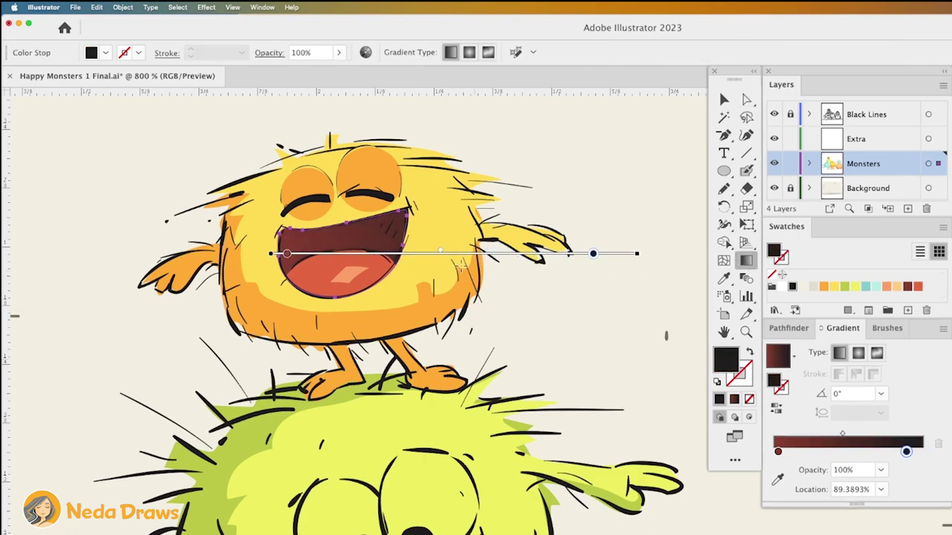
drag(287, 254, 310, 253)
click(746, 99)
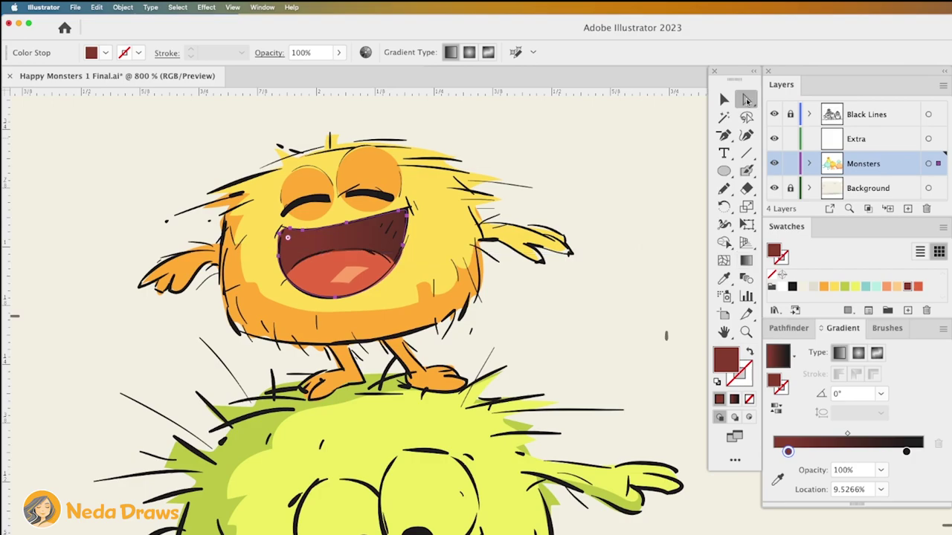
click(487, 262)
- Trim the tongue's top edge and select the monster's right and left eye shapes
click(388, 269)
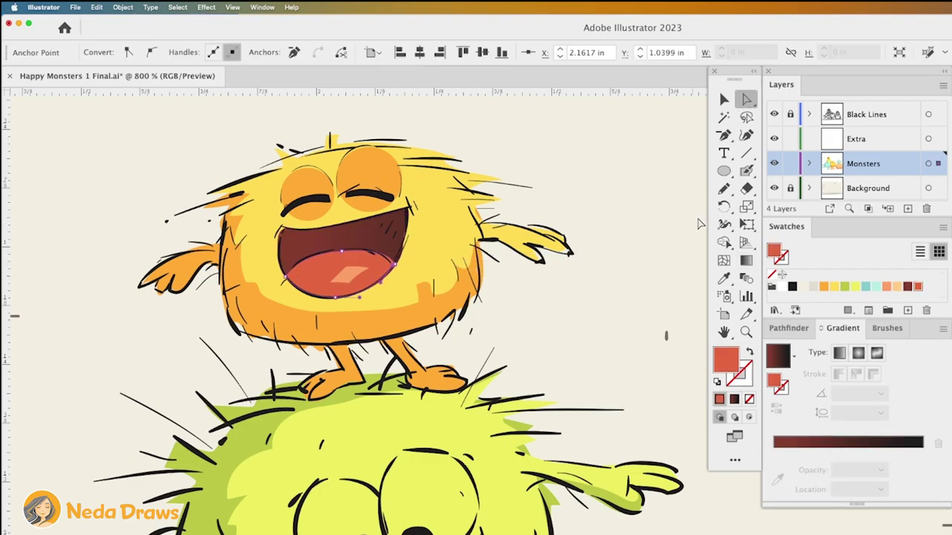
click(747, 189)
drag(369, 241, 405, 257)
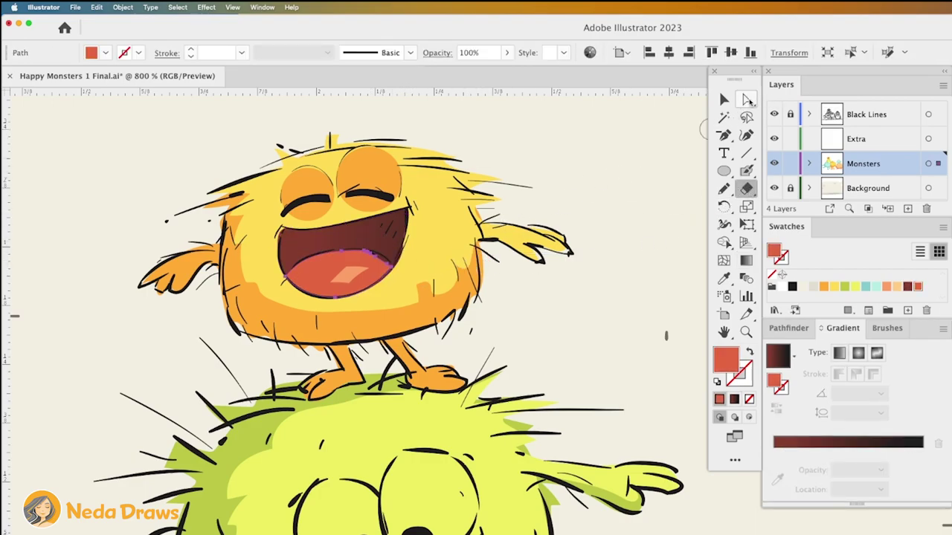
click(747, 99)
click(405, 195)
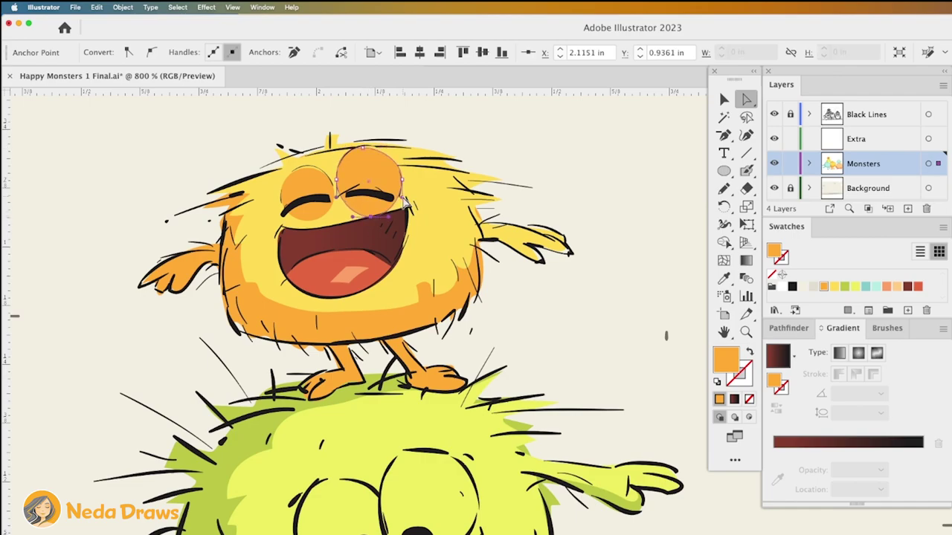
click(297, 199)
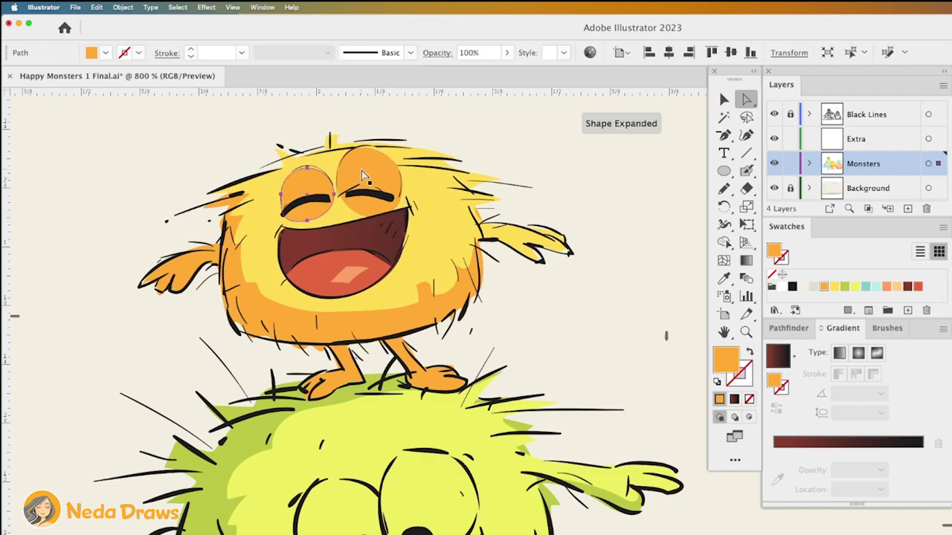
key(shift+b)
- Draw pale ellipses over the green monster's left and right eyes
scroll(372, 216, down, 7)
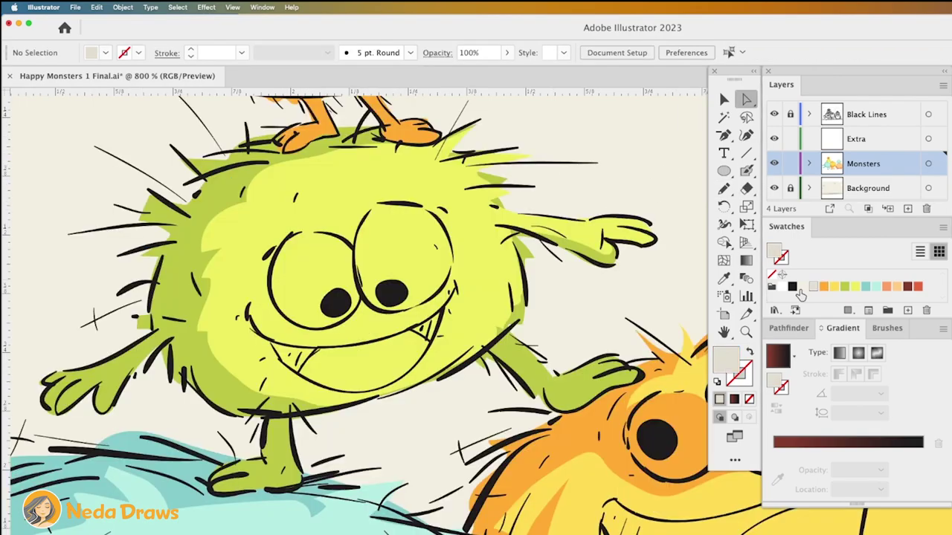
key(l)
drag(291, 235, 364, 329)
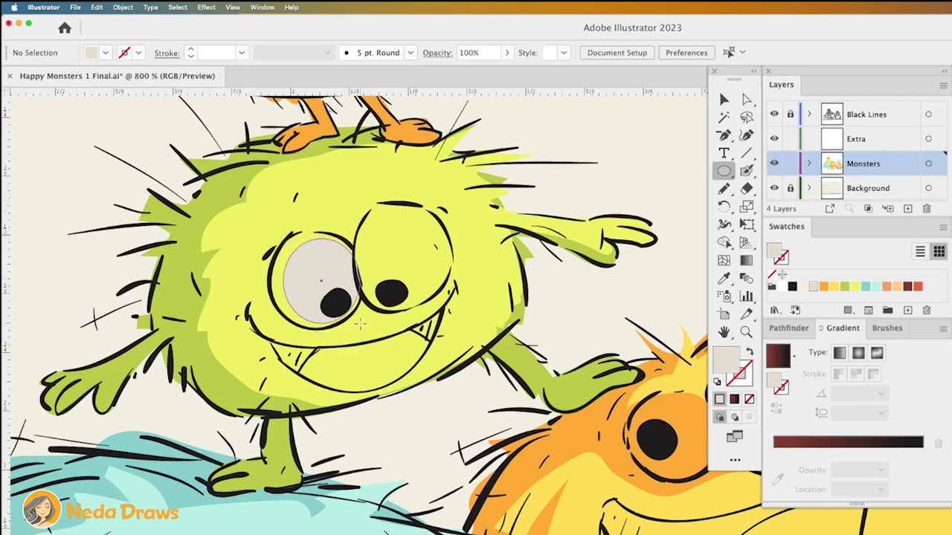
drag(354, 207, 450, 308)
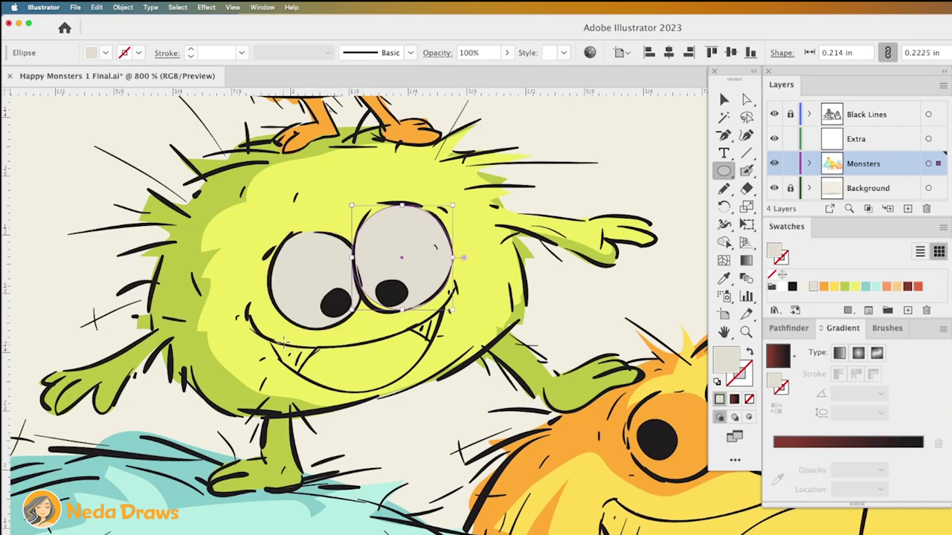
- Draw a mouth oval, remove its top sliver with Shape Builder and fill it dark red
drag(284, 344, 410, 394)
click(746, 190)
alt+click(346, 351)
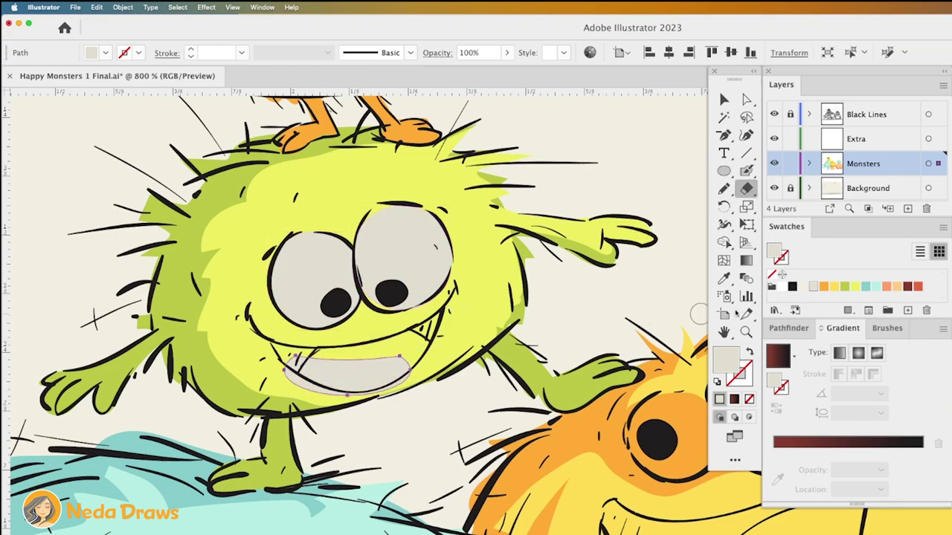
click(908, 287)
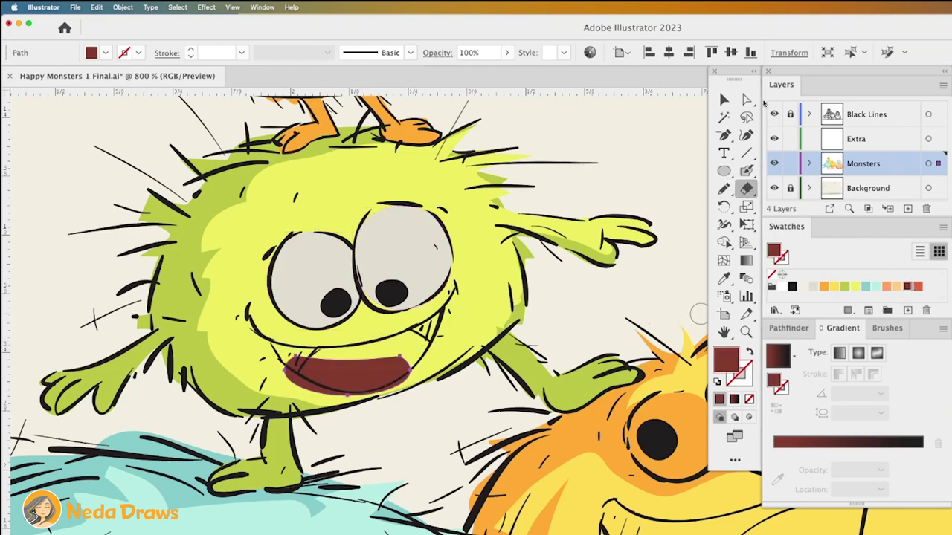
- Reshape the mouth's top into a smile and round out its bottom curve
click(747, 99)
drag(312, 362, 331, 338)
key(shift+c)
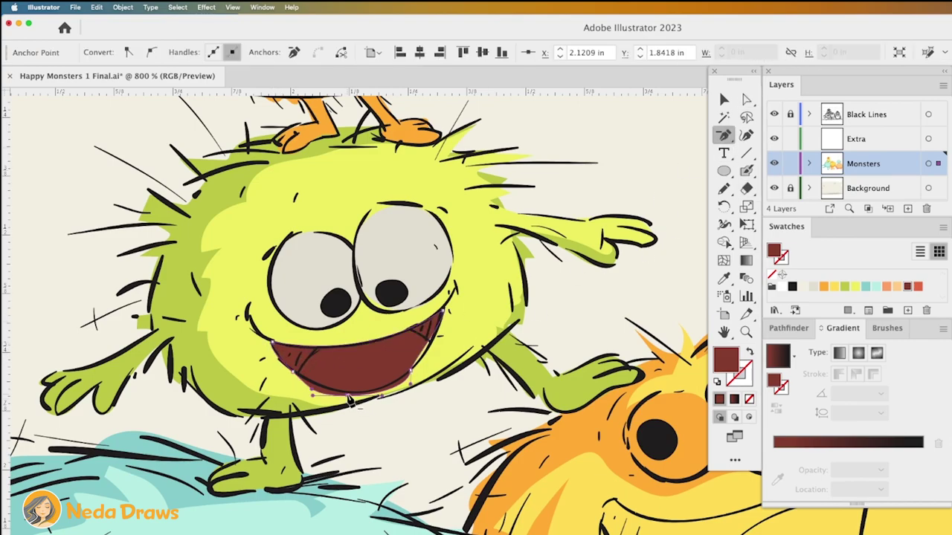
drag(350, 398, 355, 390)
key(a)
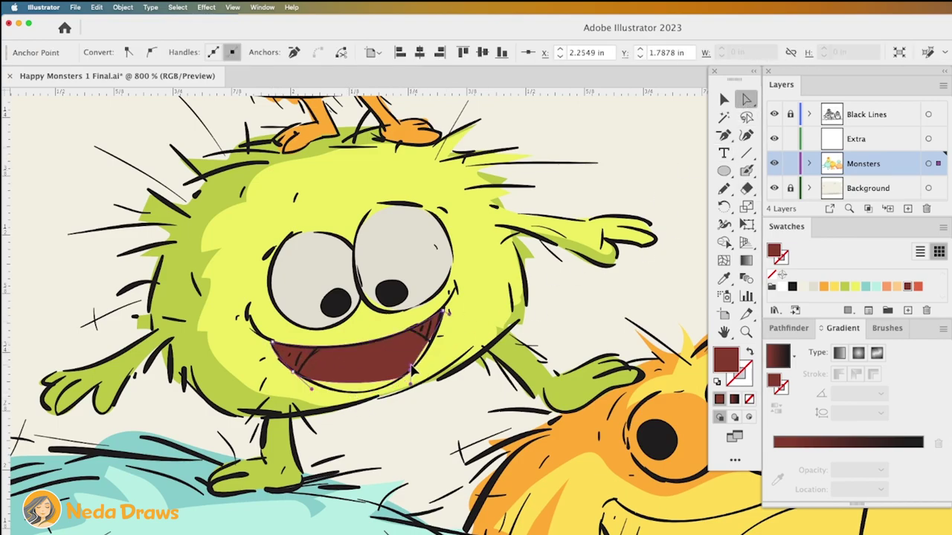
drag(411, 371, 380, 413)
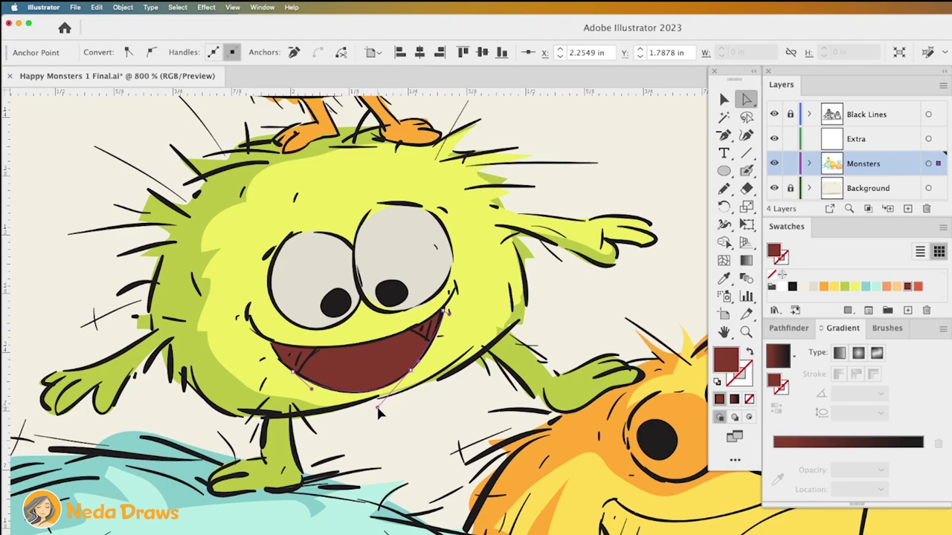
- Paste a copy of the mouth in front, recolor it orange-red, and erase it into a tongue
right_click(394, 364)
click(405, 354)
right_click(392, 355)
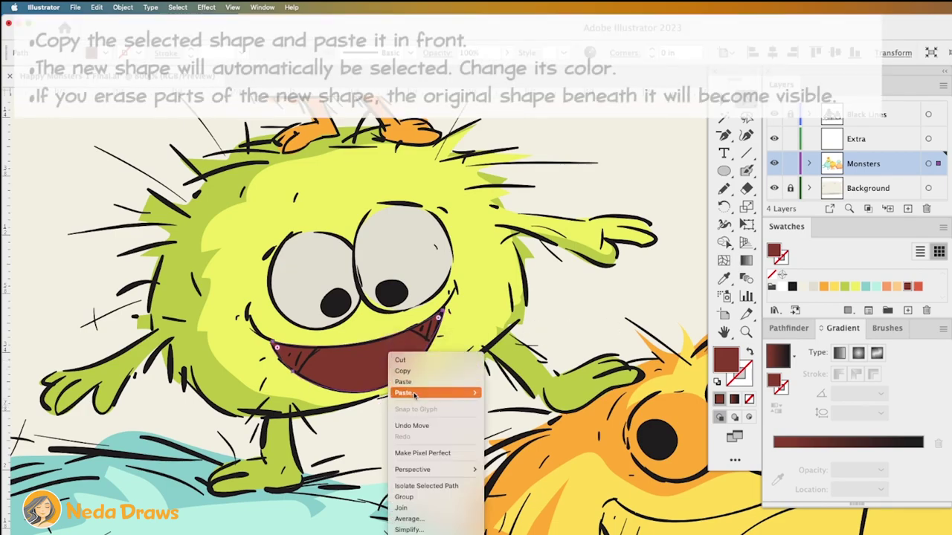
click(510, 392)
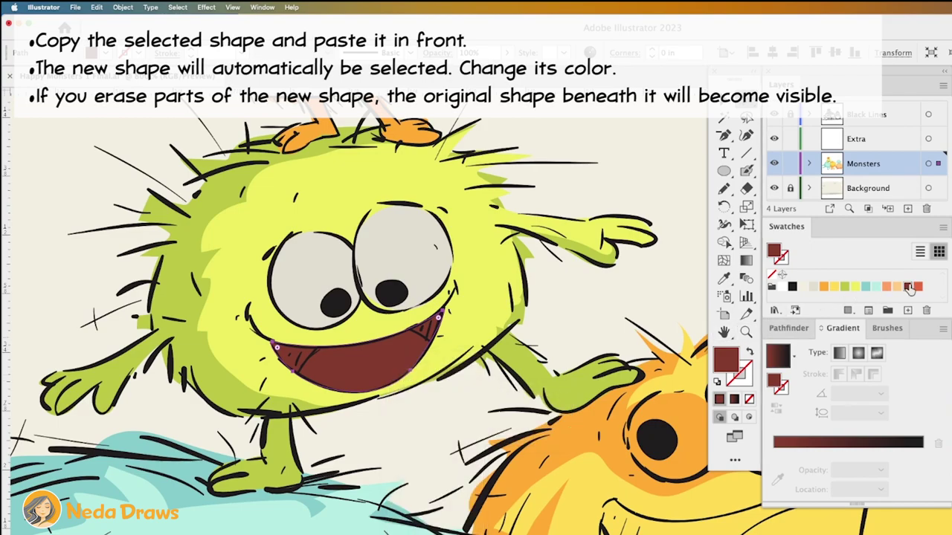
click(918, 288)
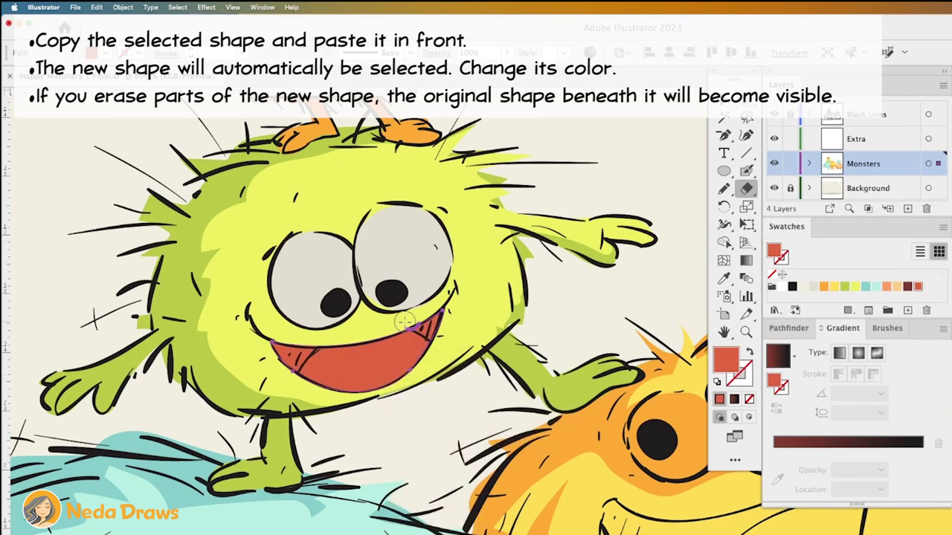
mouse_move(404, 321)
mouse_down()
mouse_move(444, 339)
mouse_move(453, 306)
mouse_up()
drag(316, 336, 289, 379)
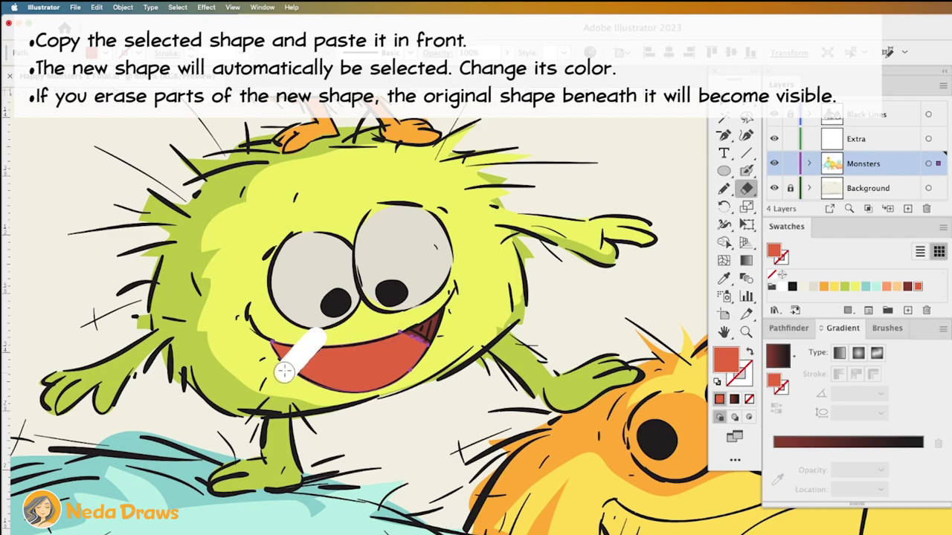
- Paste another light-peach mouth copy and erase most of it into a small tongue highlight
right_click(374, 366)
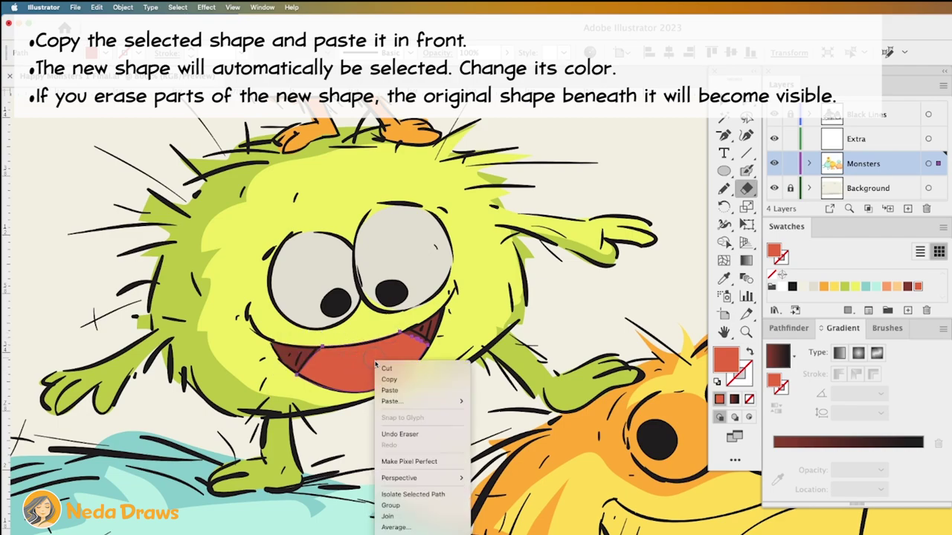
mouse_move(392, 401)
click(487, 399)
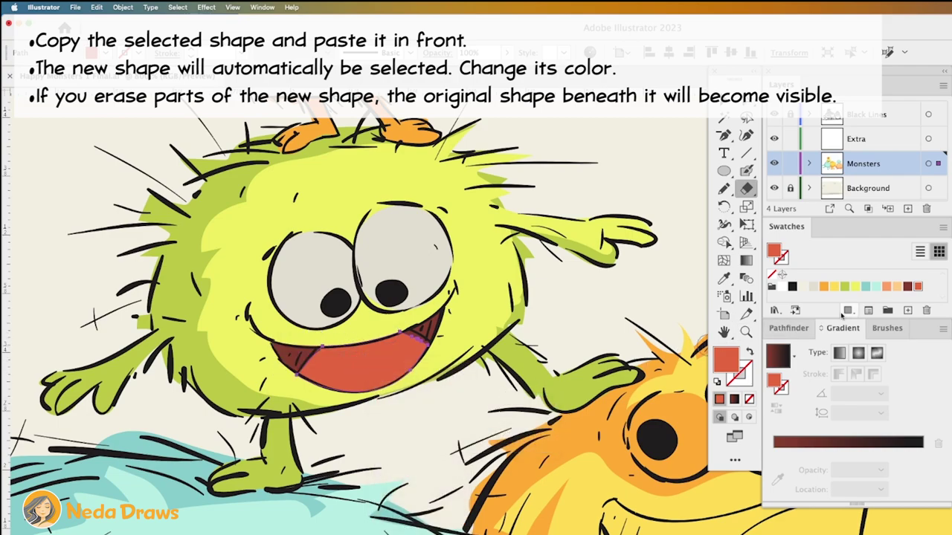
click(884, 288)
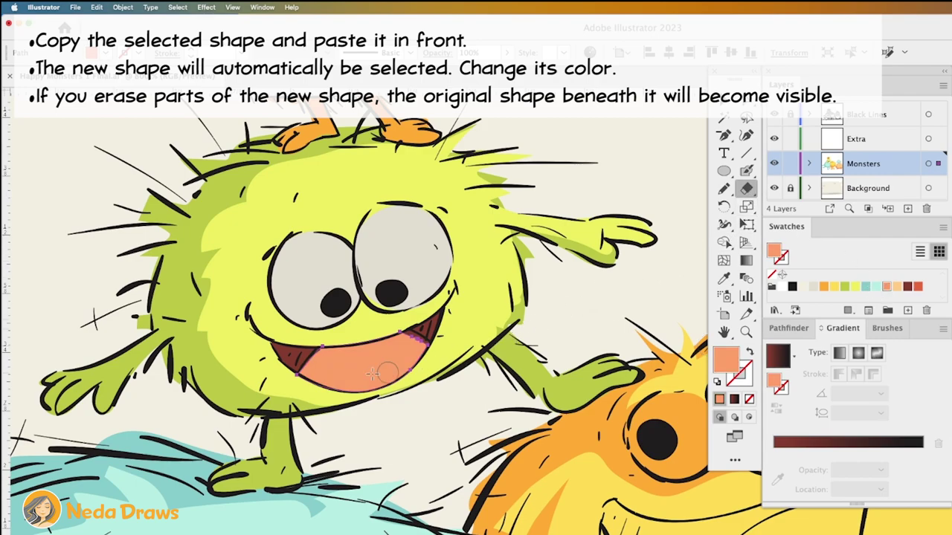
mouse_move(301, 377)
mouse_down()
mouse_move(370, 402)
mouse_move(424, 333)
mouse_up()
key(ctrl+shift+a)
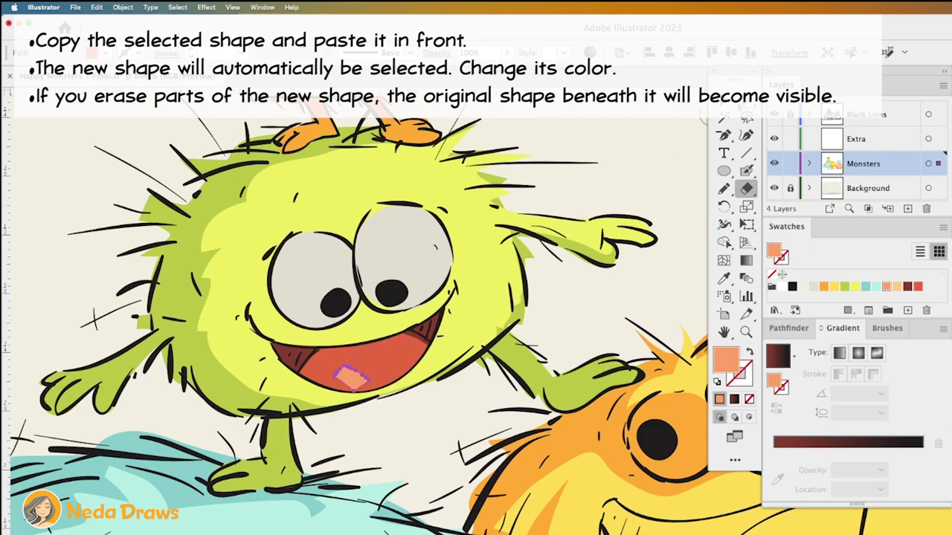
- Draw white ellipse eyeballs over both eyes and reshape their anchor points
key(v)
key(l)
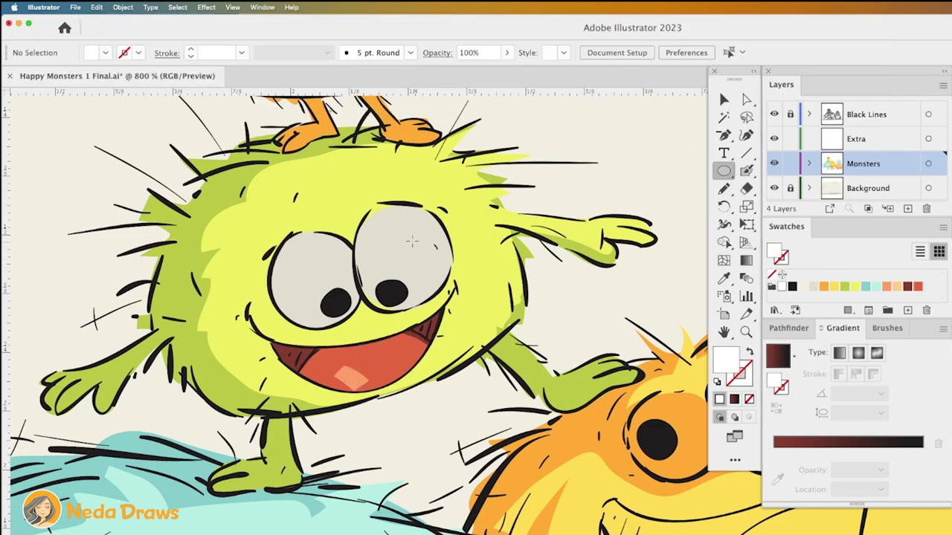
drag(376, 211, 450, 290)
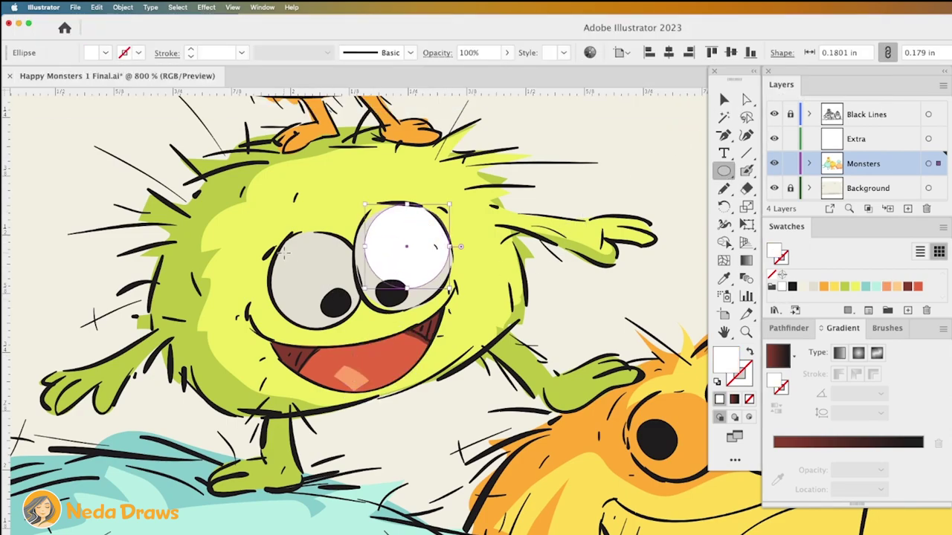
drag(284, 253, 357, 312)
key(a)
drag(321, 252, 322, 245)
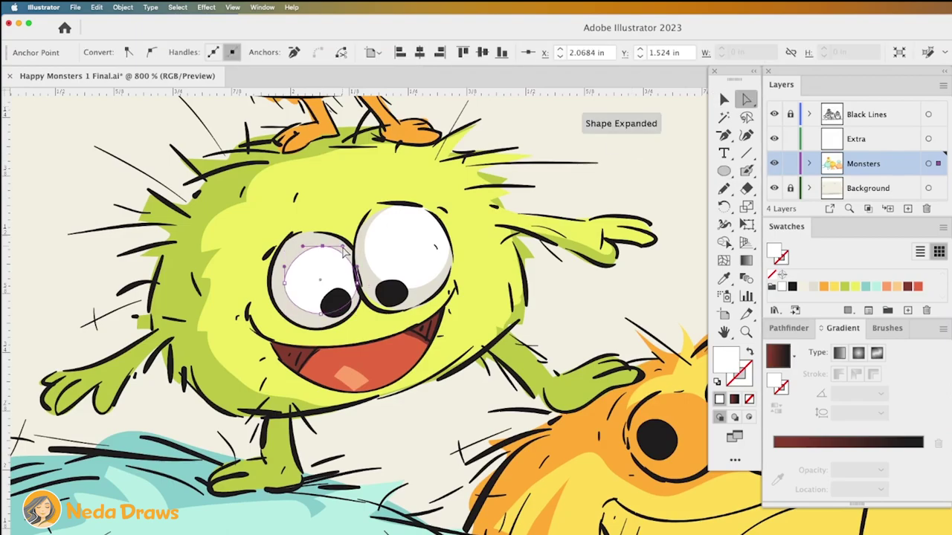
drag(287, 287, 272, 284)
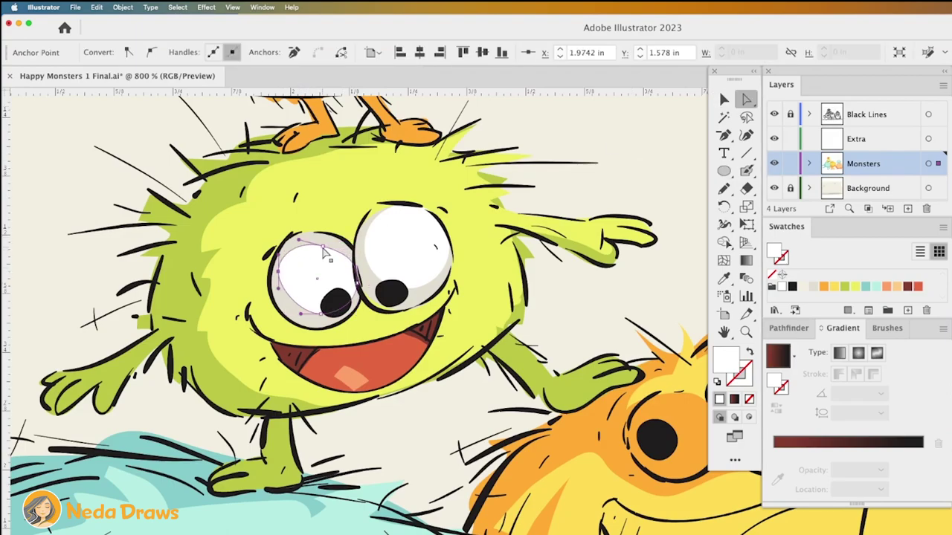
click(456, 278)
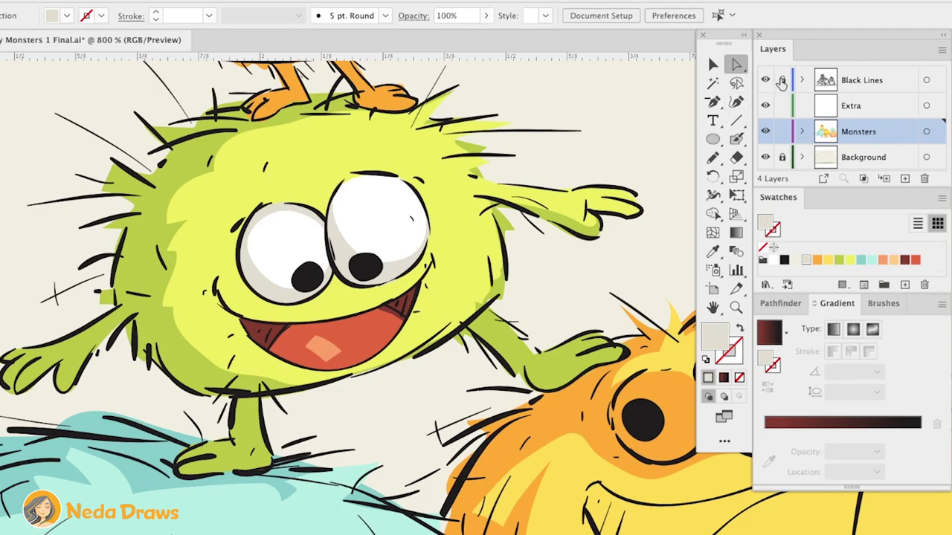
- Fill the green monster's right pupil dark red-brown and lock the Black Lines layer
click(374, 267)
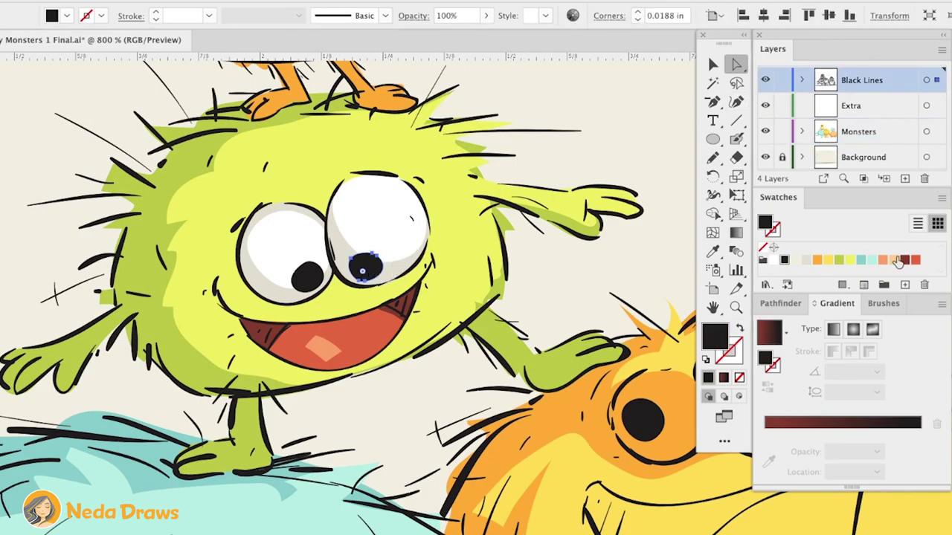
click(900, 262)
click(782, 79)
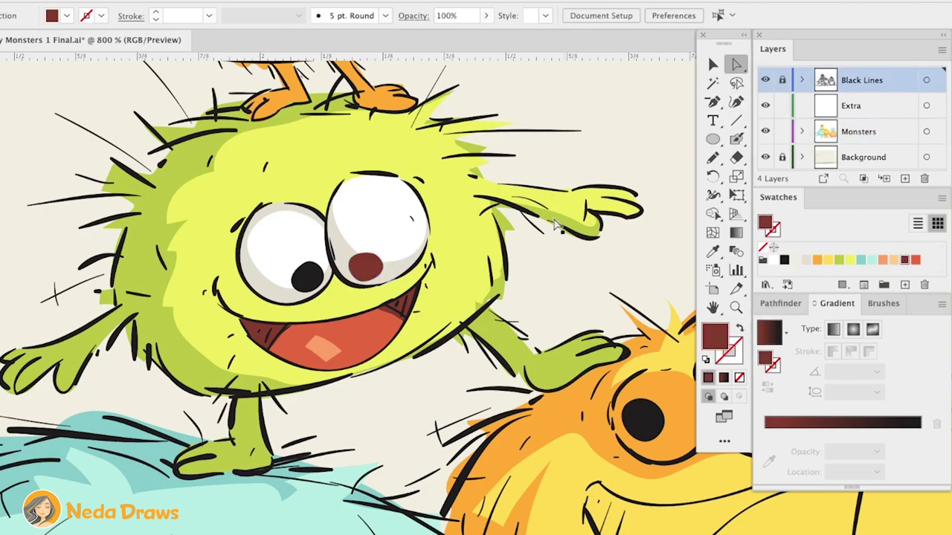
- Fill the mouth with the dark gradient and stretch it across the mouth's full width
click(402, 312)
click(859, 422)
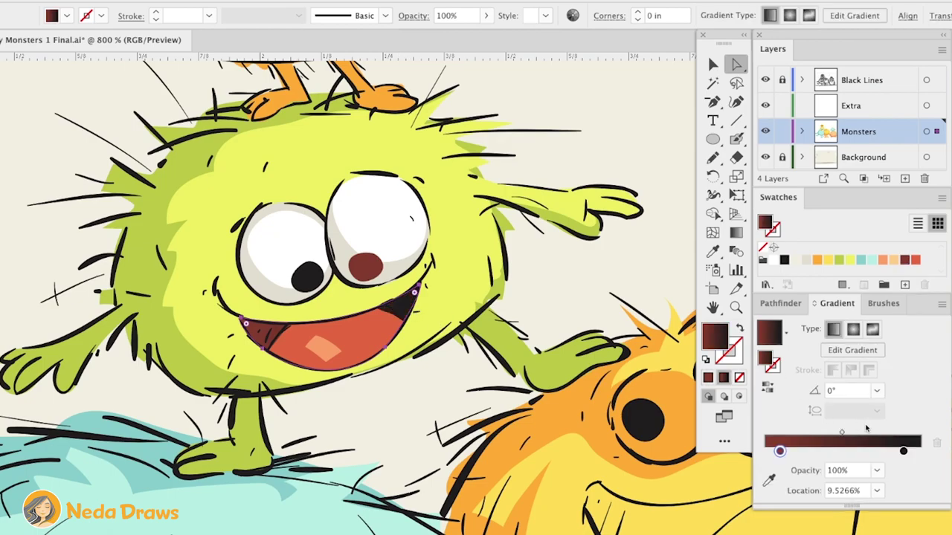
key(g)
drag(435, 339, 633, 332)
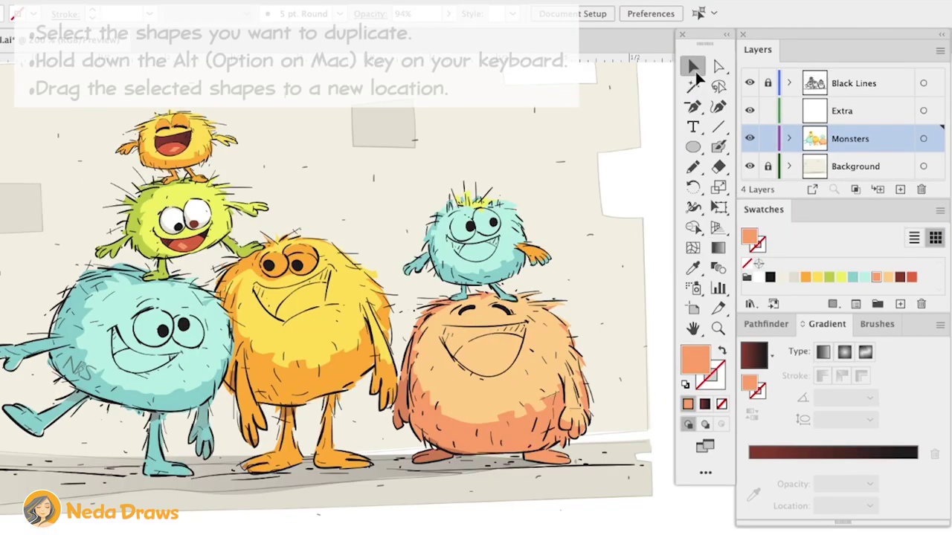
- Copy the top monster's mouth and tongue onto the peach monster, enlarge it, and adjust its left edge
click(694, 67)
click(185, 145)
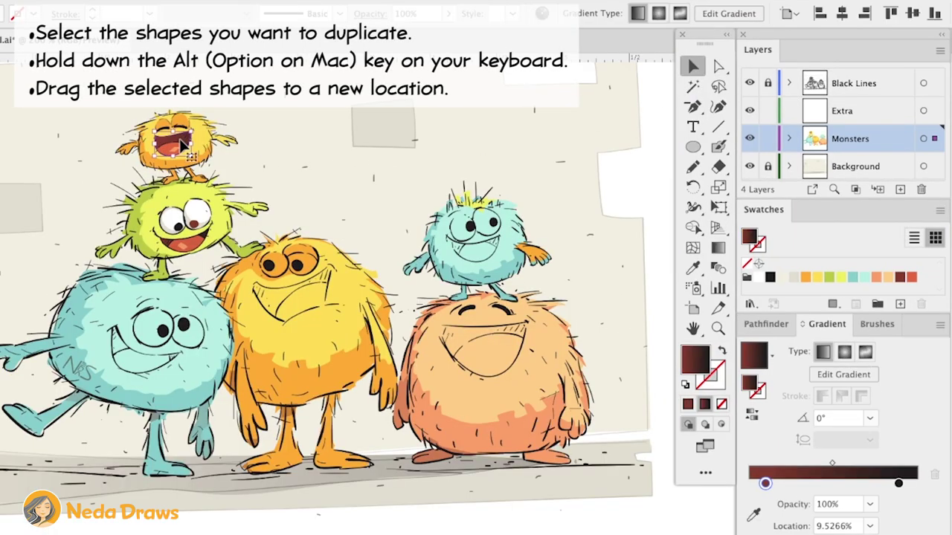
shift+click(178, 147)
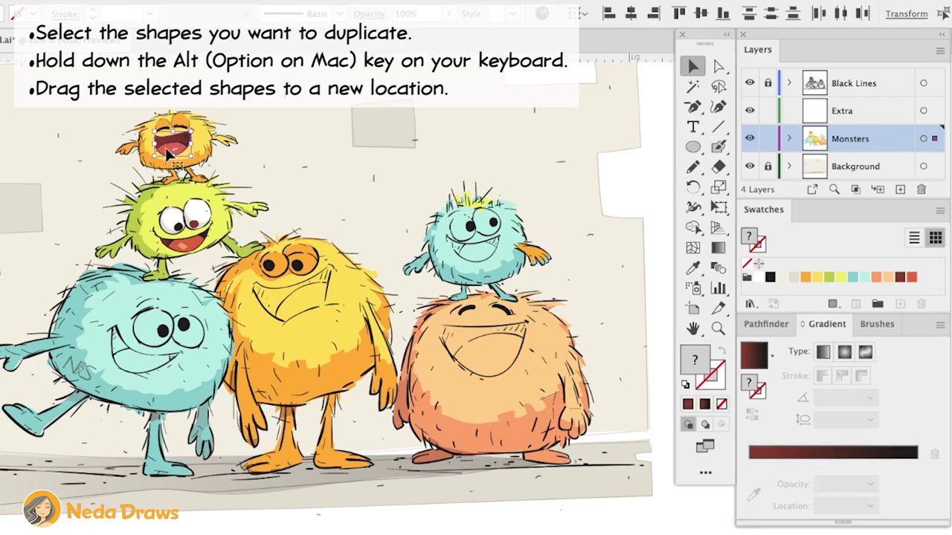
mouse_move(170, 154)
mouse_down()
mouse_move(479, 355)
mouse_move(550, 307)
mouse_up()
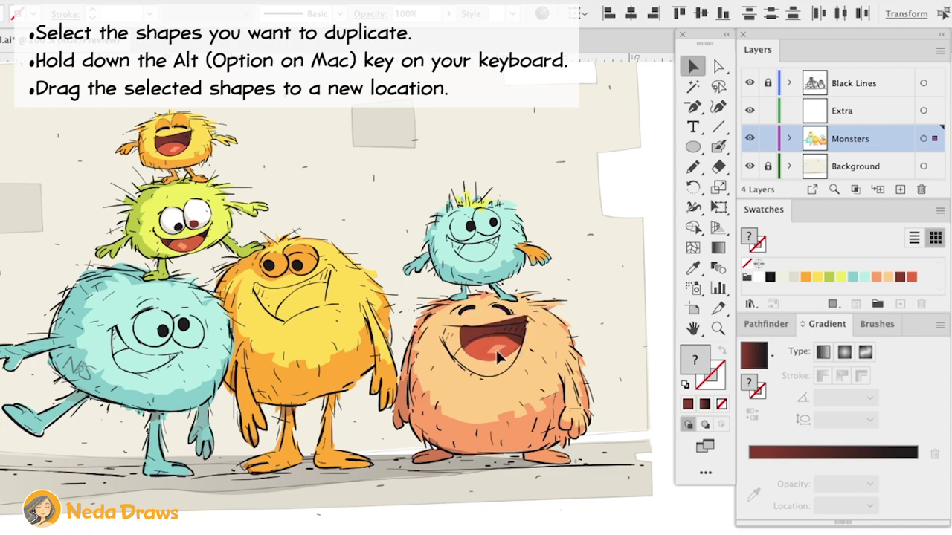
mouse_move(516, 343)
mouse_down()
mouse_move(491, 363)
mouse_move(512, 351)
mouse_up()
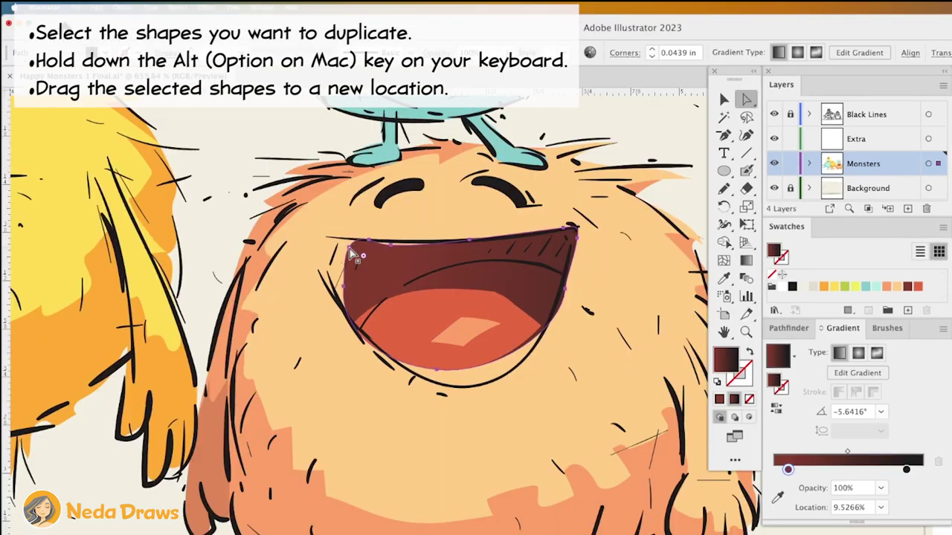
drag(351, 283, 329, 276)
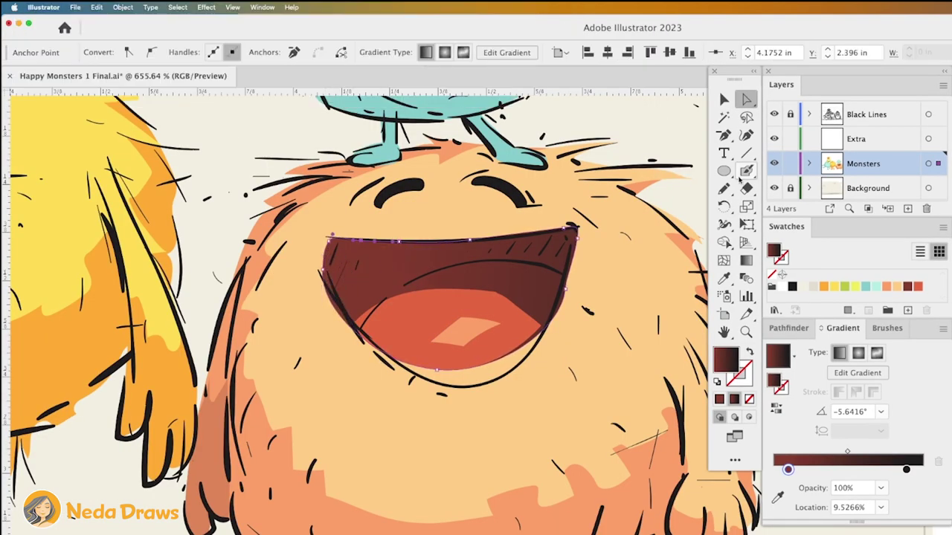
key(shift+e)
key(a)
drag(323, 276, 333, 282)
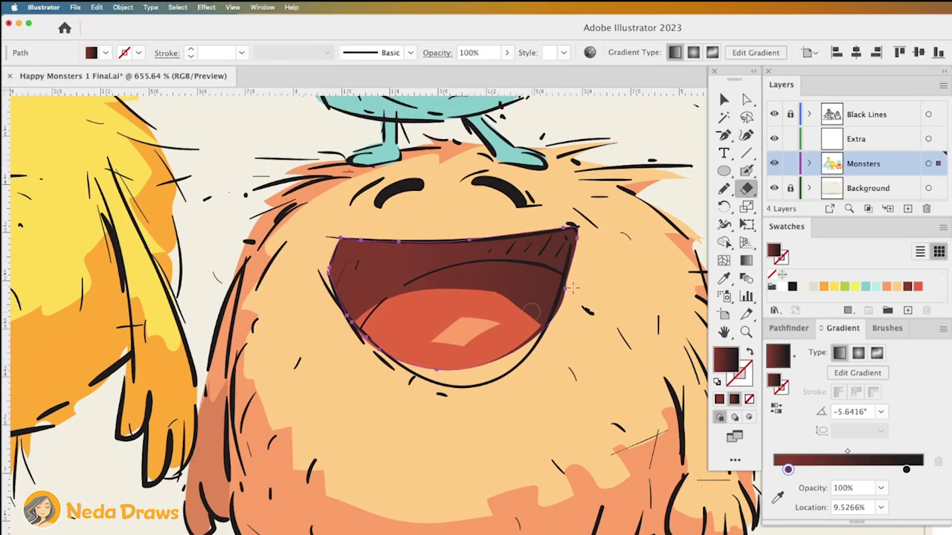
- Redraw the tongue's top edge higher with the Pencil and move the tongue highlight up and right
click(567, 290)
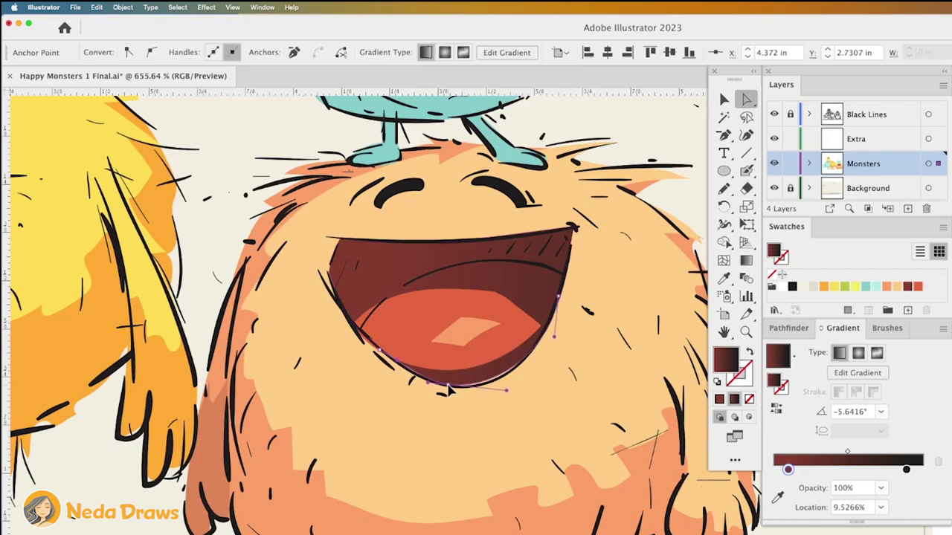
click(366, 333)
key(n)
drag(387, 301, 540, 324)
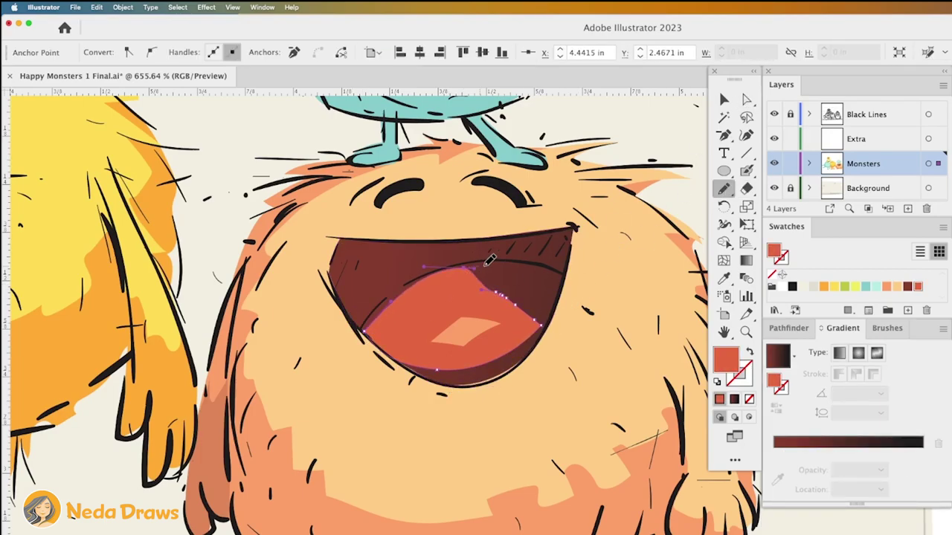
drag(559, 294, 550, 322)
key(a)
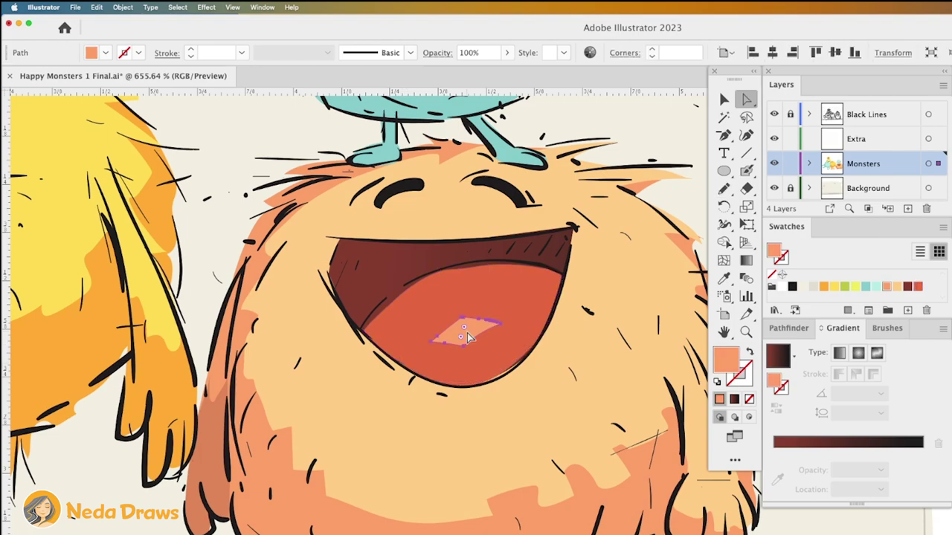
mouse_move(469, 338)
mouse_down()
mouse_move(496, 318)
mouse_move(455, 351)
mouse_up()
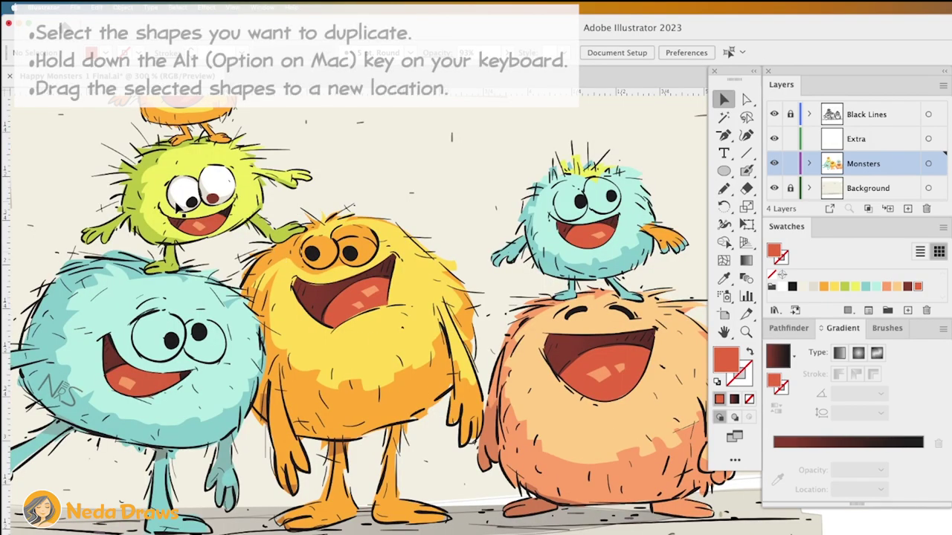
- Copy the green monster's eyes onto the blue monster and tilt the copied left eye
shift+click(217, 186)
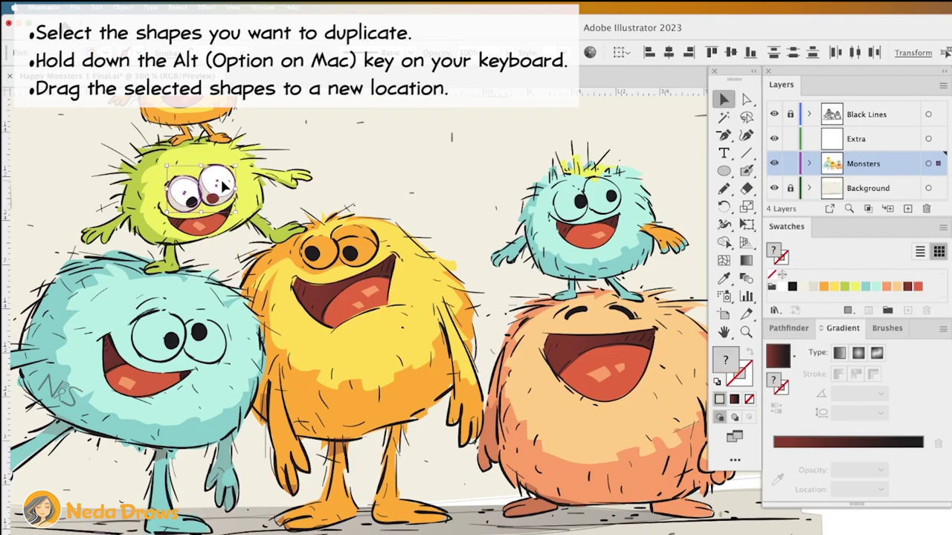
mouse_move(232, 192)
mouse_down()
mouse_move(206, 327)
mouse_move(213, 348)
mouse_up()
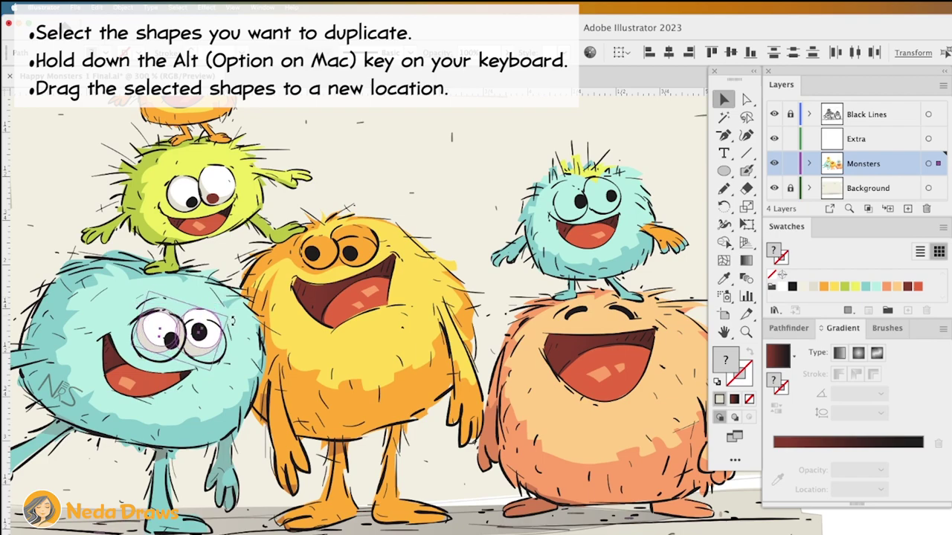
shift+click(199, 338)
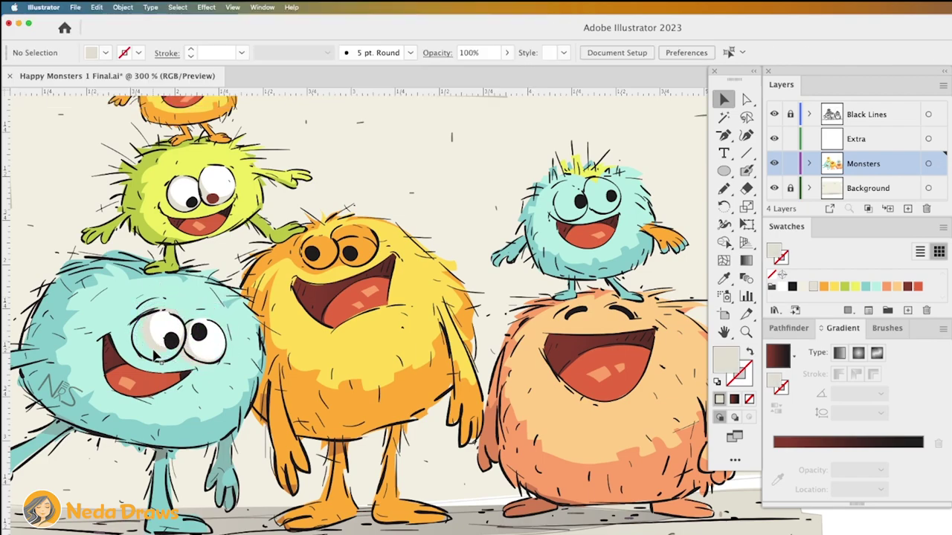
drag(171, 332, 178, 347)
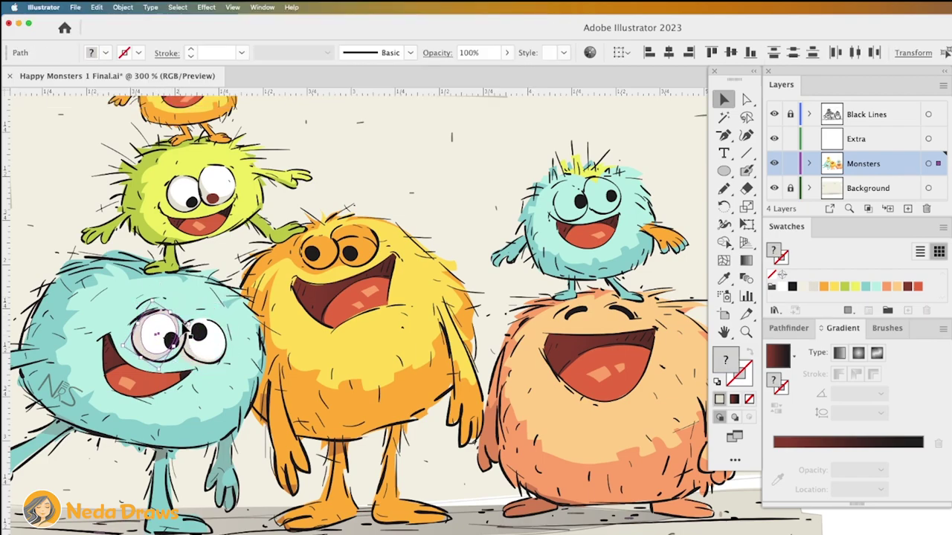
click(747, 99)
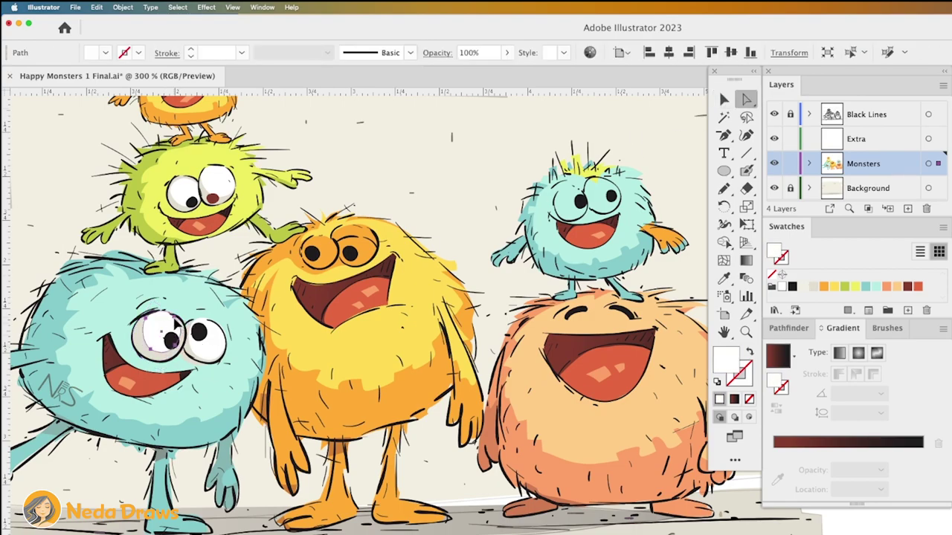
click(181, 349)
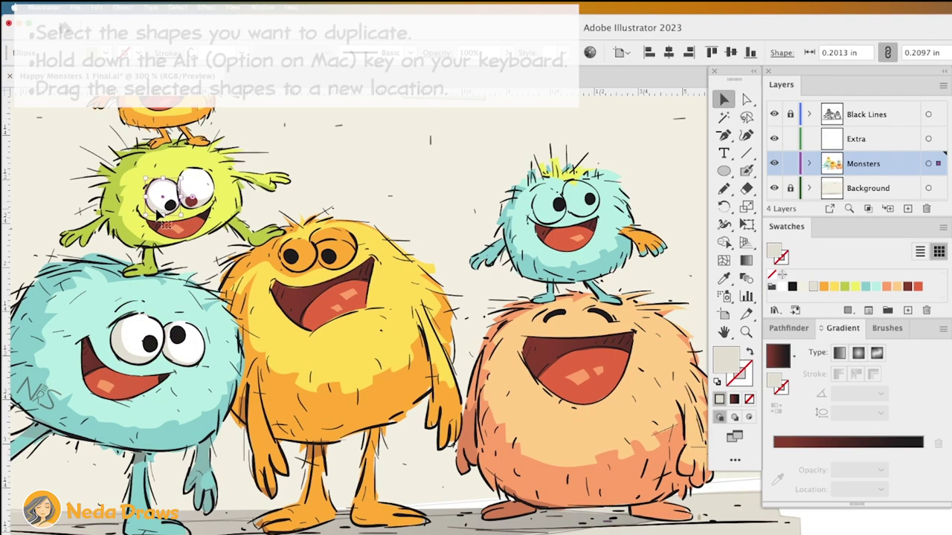
- Copy the eyes onto the yellow monster and adjust the eye whites' and outline's anchor points
shift+click(203, 192)
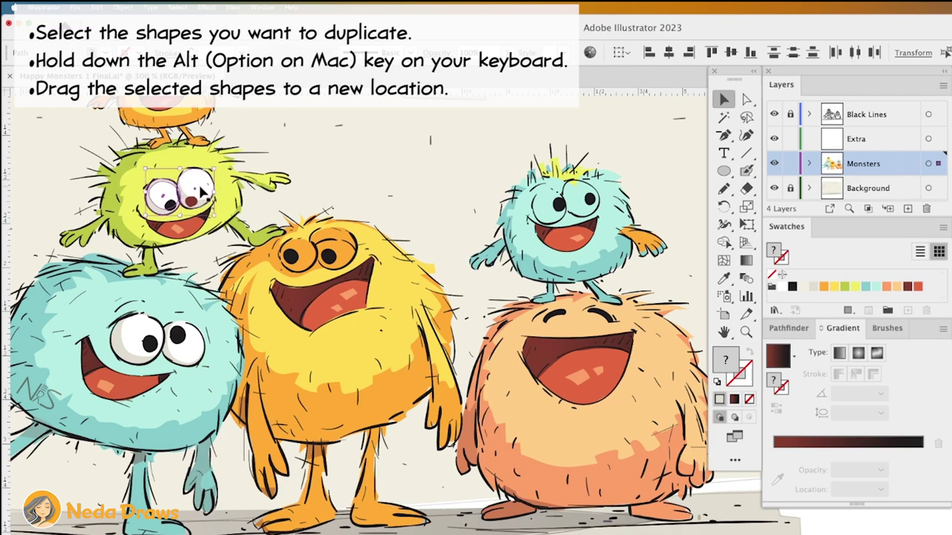
drag(200, 189, 344, 250)
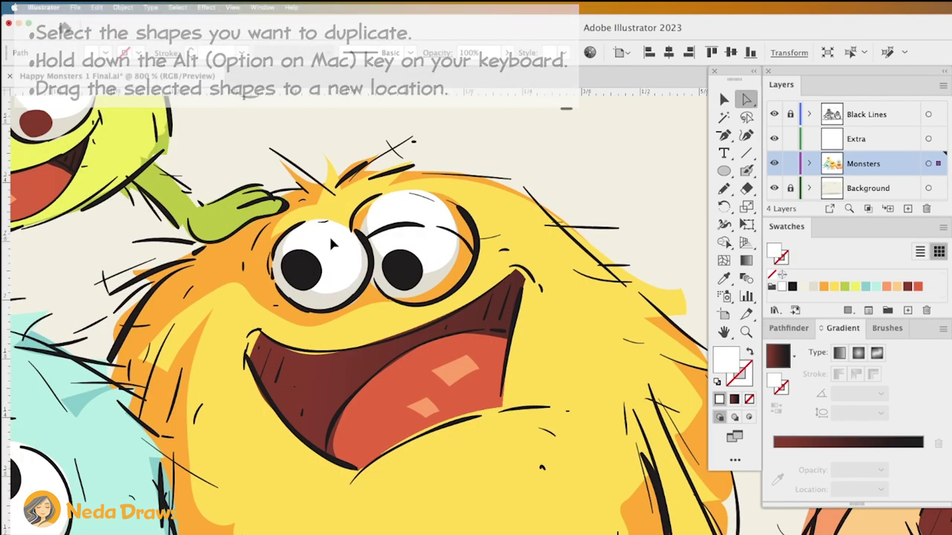
click(435, 230)
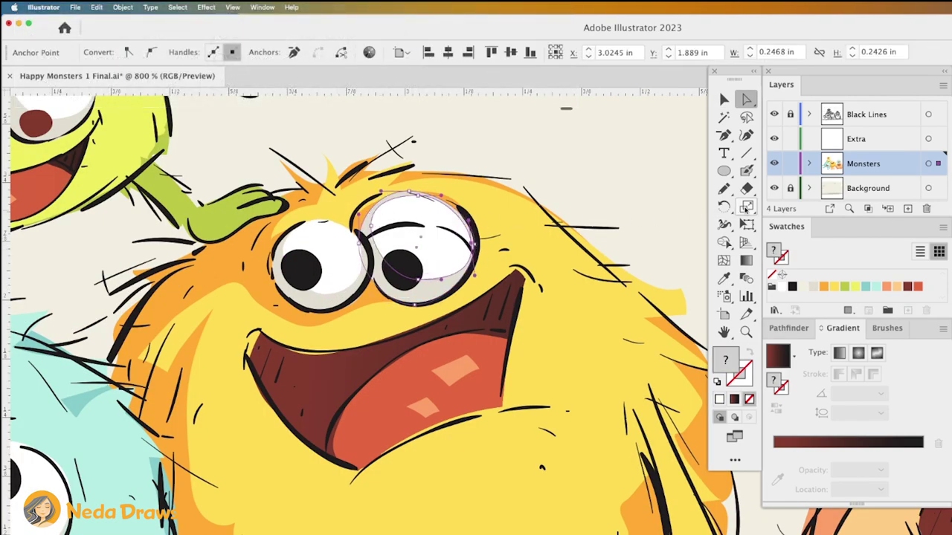
click(746, 188)
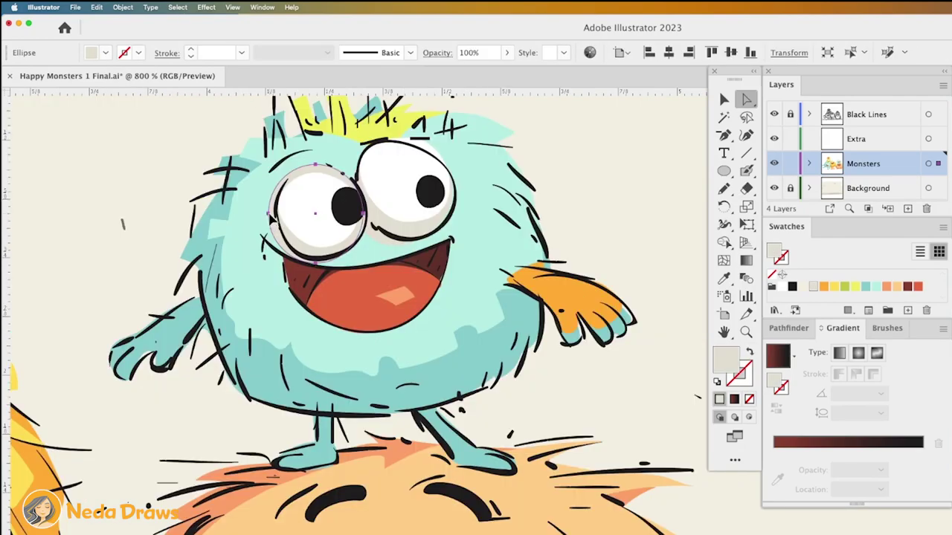
click(393, 180)
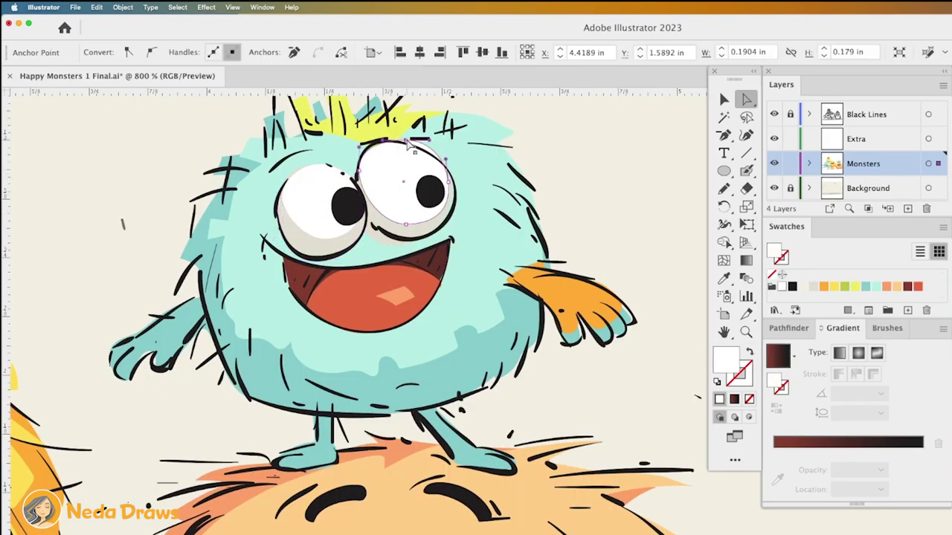
click(416, 232)
click(418, 239)
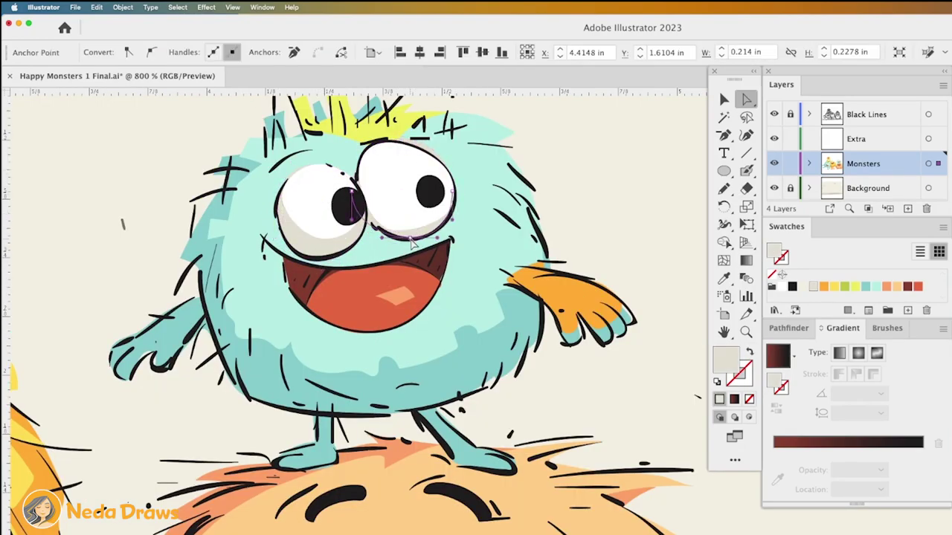
click(412, 158)
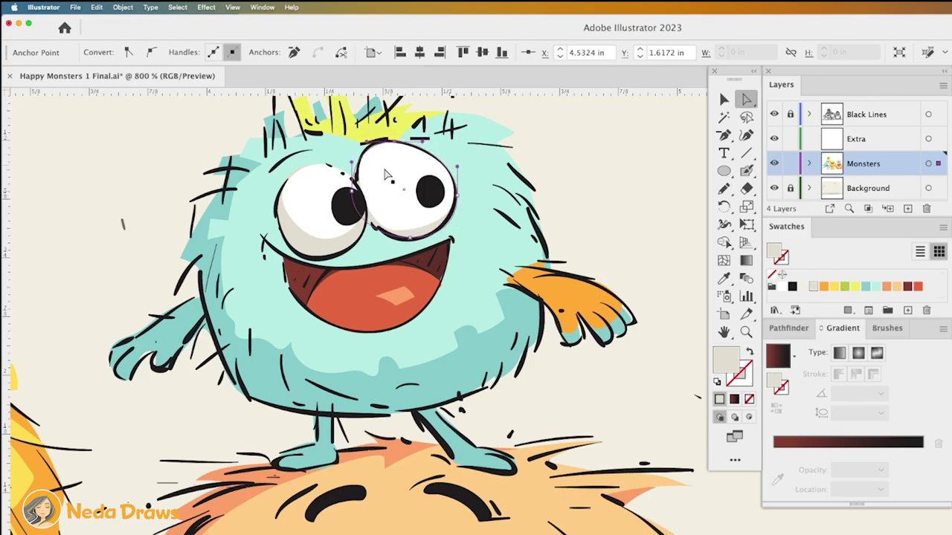
click(360, 189)
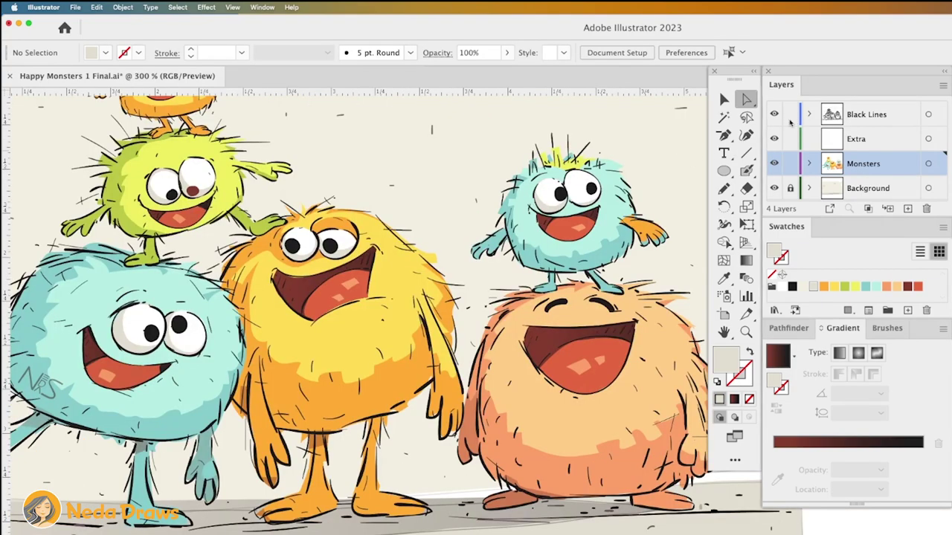
- Color the selected black pupils dark red, lock the Black Lines layer, and zoom out to all monsters
click(595, 190)
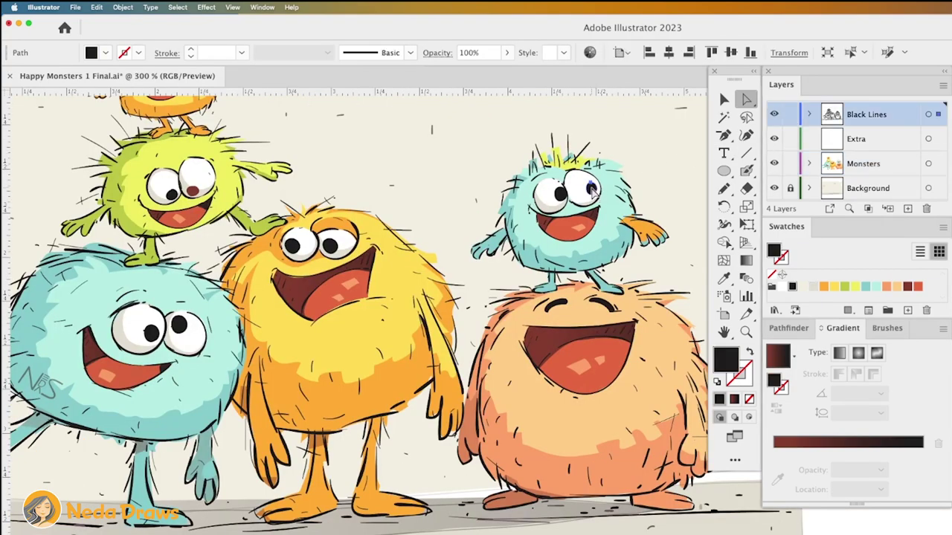
shift+click(331, 248)
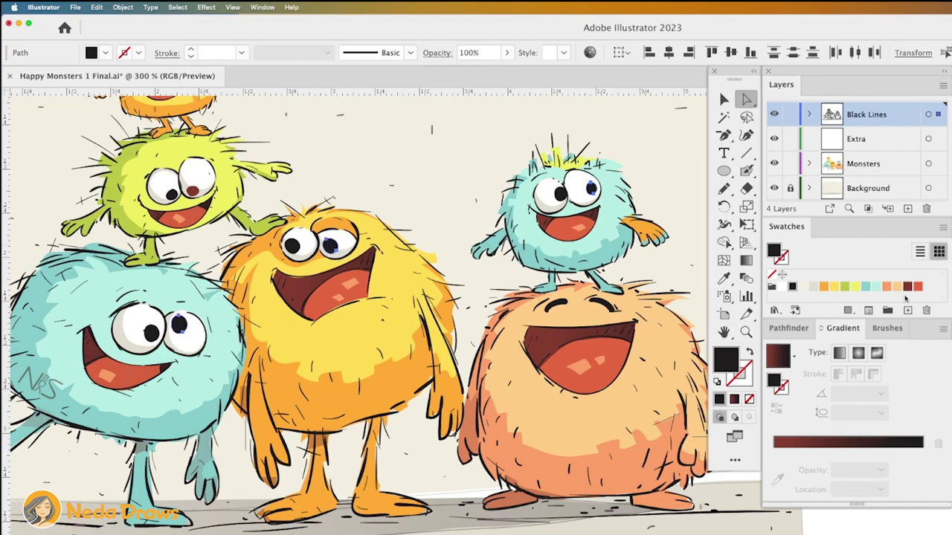
click(907, 287)
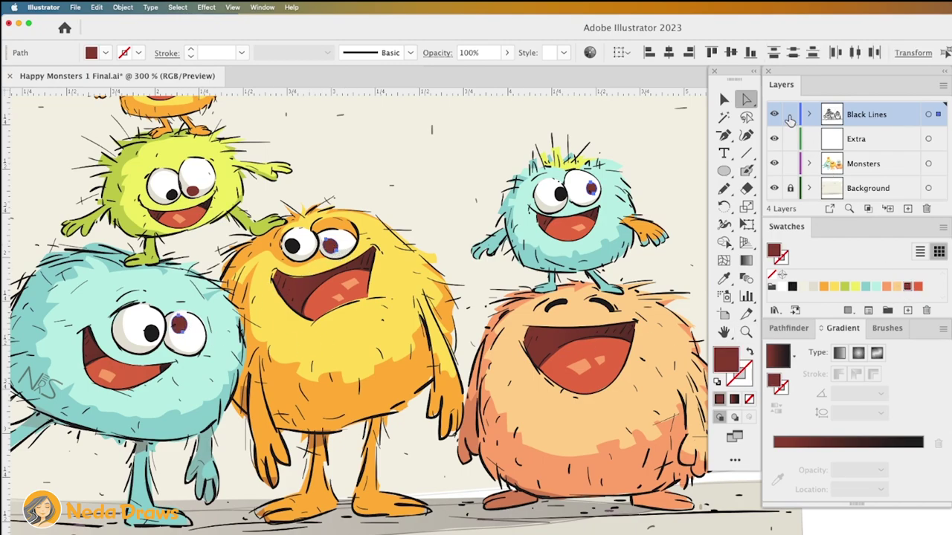
click(789, 113)
key(super+minus)
click(866, 289)
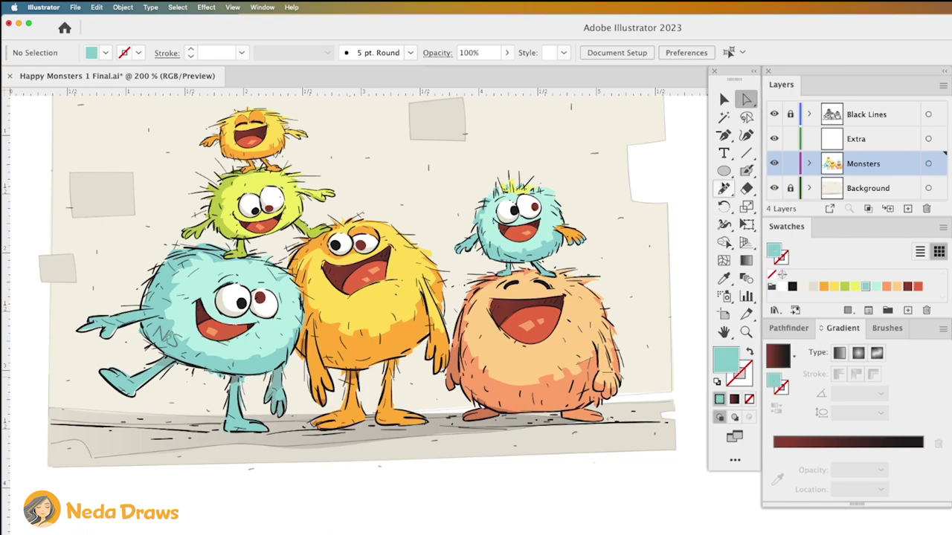
- Draw small light-blue, cyan and yellow ellipse spots on the green, yellow and orange monsters
click(723, 171)
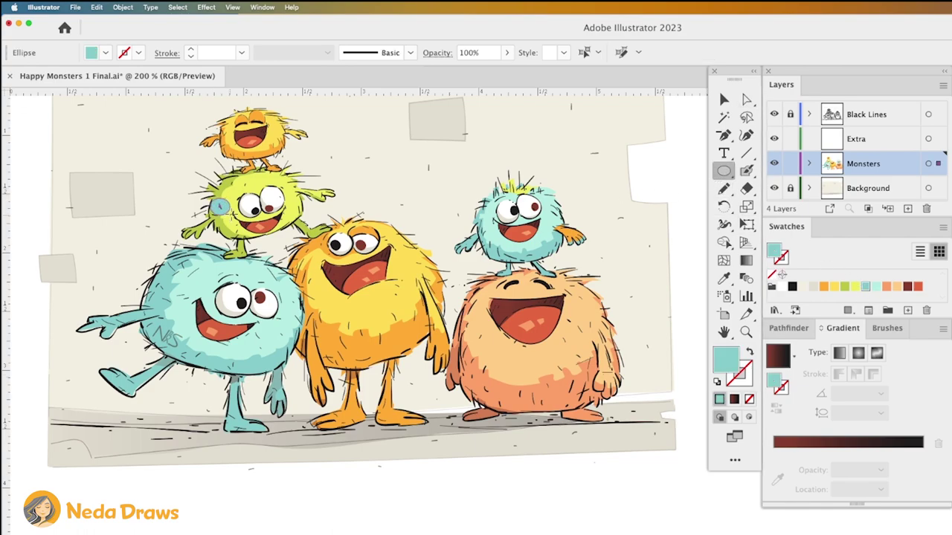
drag(247, 178, 260, 187)
key(ctrl+shift+a)
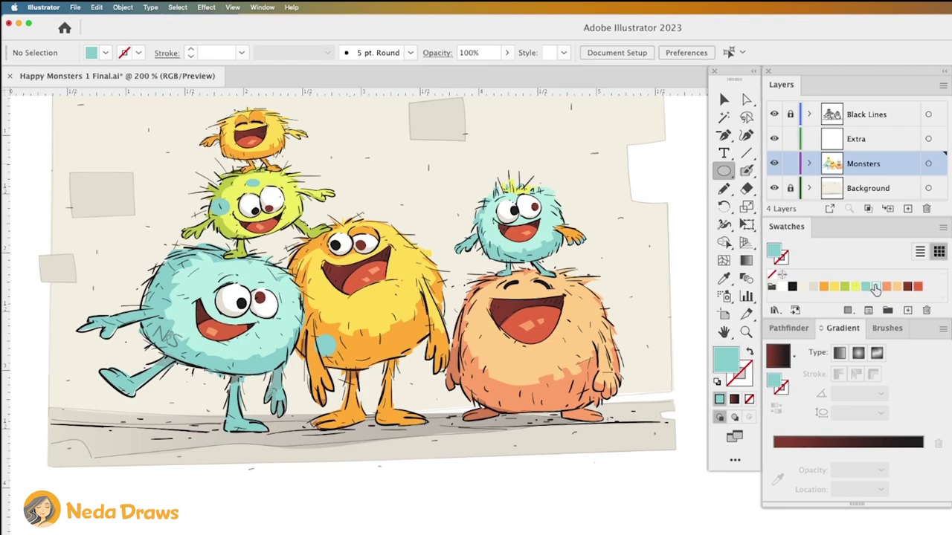
click(875, 286)
drag(394, 244, 416, 265)
drag(485, 339, 506, 360)
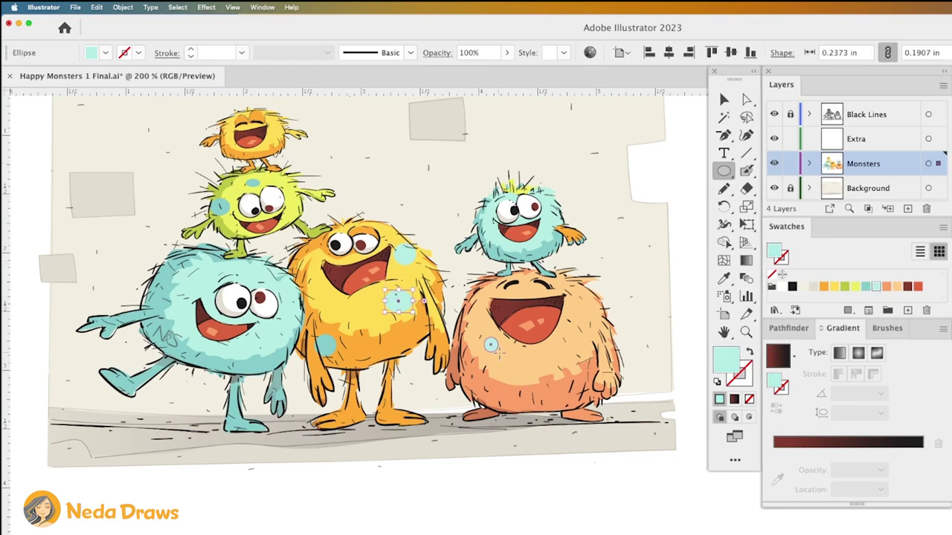
key(ctrl+shift+a)
click(855, 286)
drag(572, 290, 611, 322)
drag(550, 321, 579, 353)
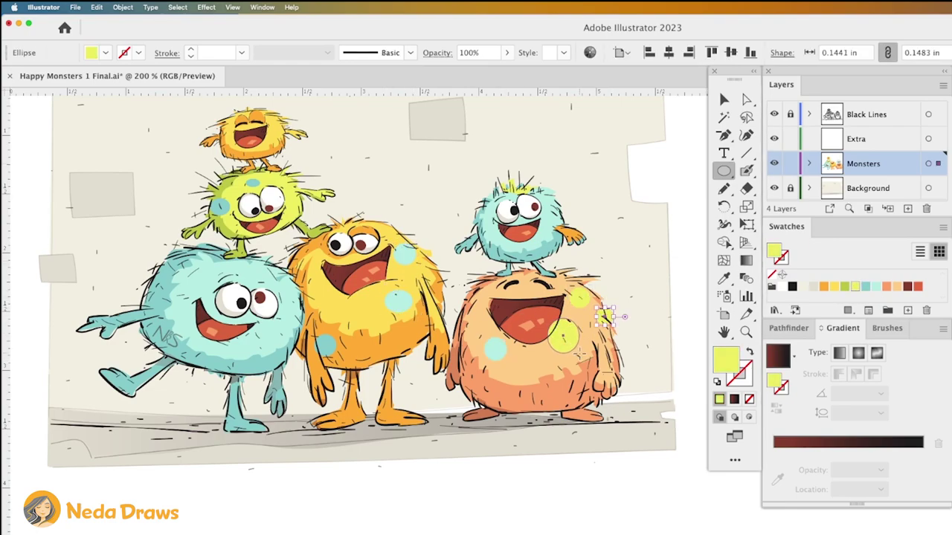
- Add yellow-green, green and teal spots across the monsters
click(834, 286)
key(ctrl+shift+a)
click(855, 287)
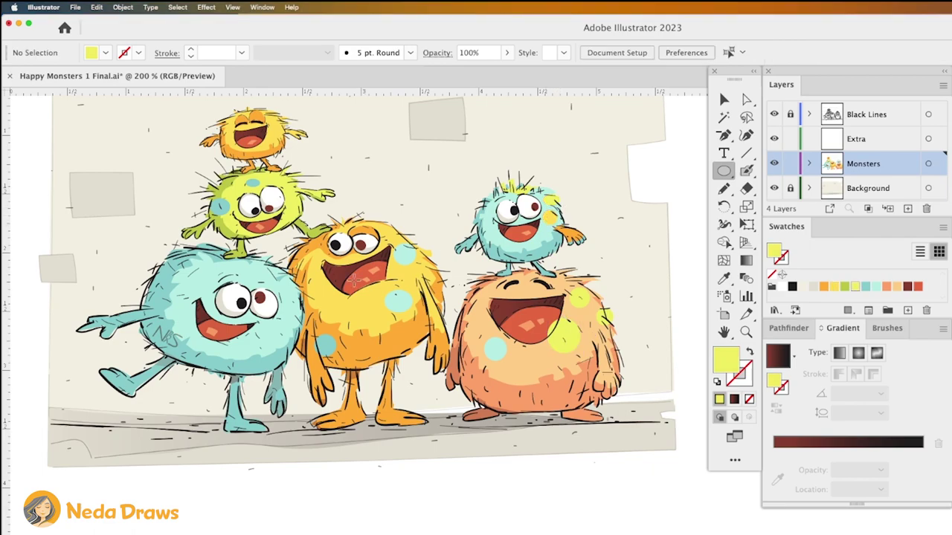
drag(264, 273, 283, 287)
key(ctrl+shift+a)
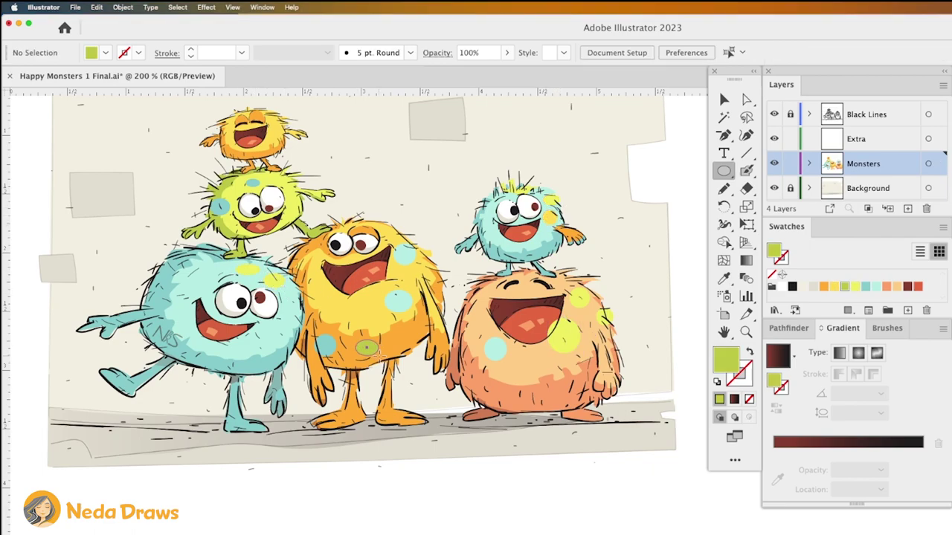
drag(548, 384, 568, 408)
key(ctrl+shift+a)
click(866, 286)
drag(467, 373, 491, 397)
key(ctrl+shift+a)
- Add orange and red spots on the big teal monster and an orange spot on the yellow monster
click(897, 286)
drag(163, 297, 180, 312)
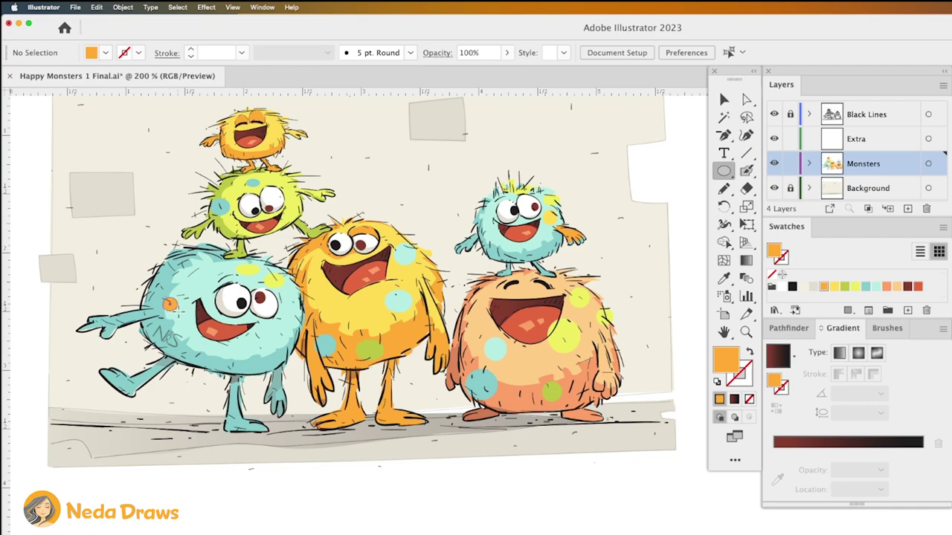
key(ctrl+shift+a)
drag(155, 273, 175, 293)
key(ctrl+shift+a)
click(897, 286)
drag(351, 309, 370, 328)
key(ctrl+shift+a)
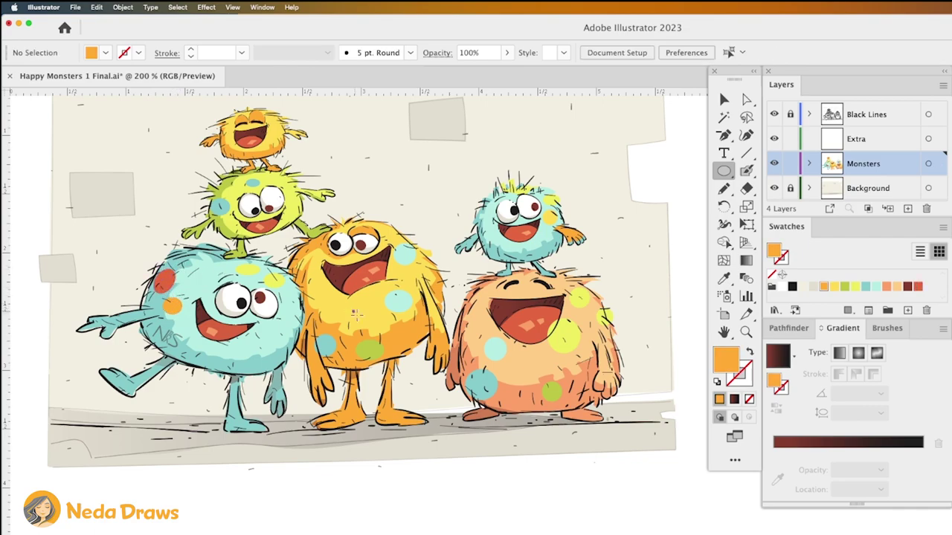
- Shift-select all the new spots across every monster and pick the Eraser tool
click(835, 286)
click(725, 101)
click(254, 183)
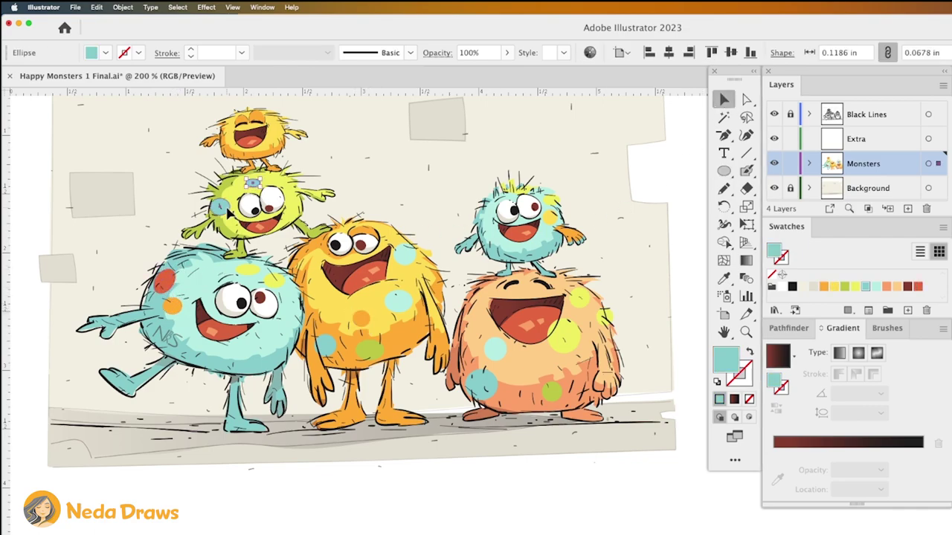
shift+click(219, 208)
shift+click(165, 283)
shift+click(171, 306)
shift+click(247, 270)
shift+click(274, 281)
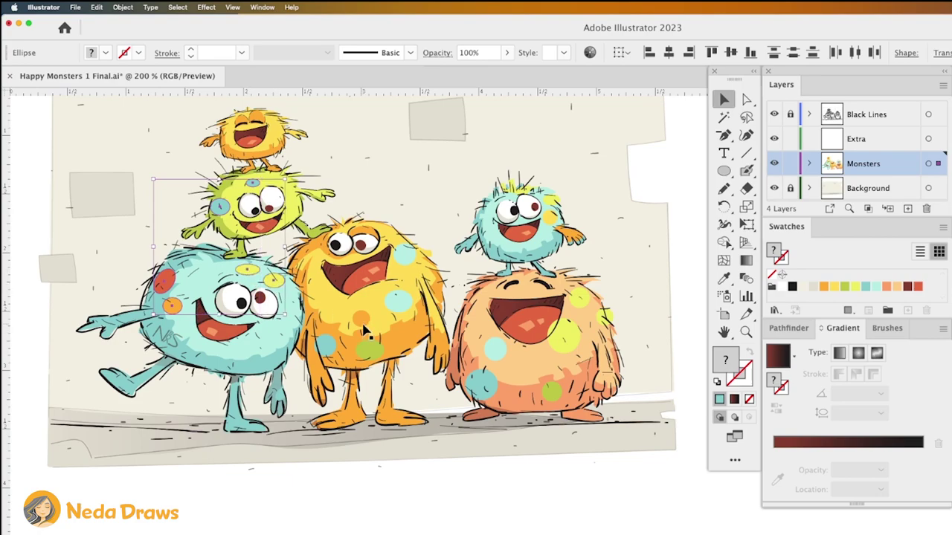
shift+click(361, 318)
shift+click(325, 343)
shift+click(370, 348)
shift+click(397, 301)
shift+click(403, 255)
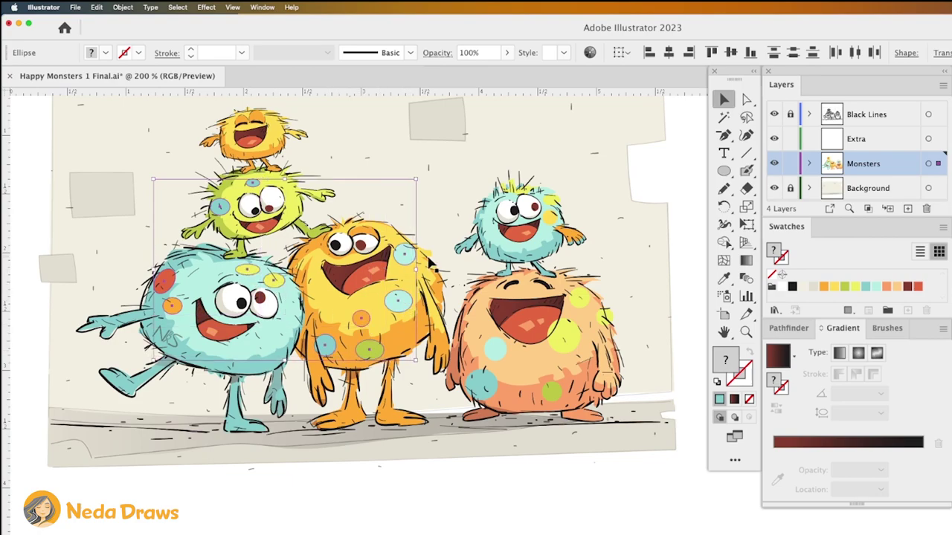
shift+click(550, 200)
shift+click(580, 297)
shift+click(604, 316)
shift+click(564, 339)
shift+click(551, 392)
shift+click(495, 347)
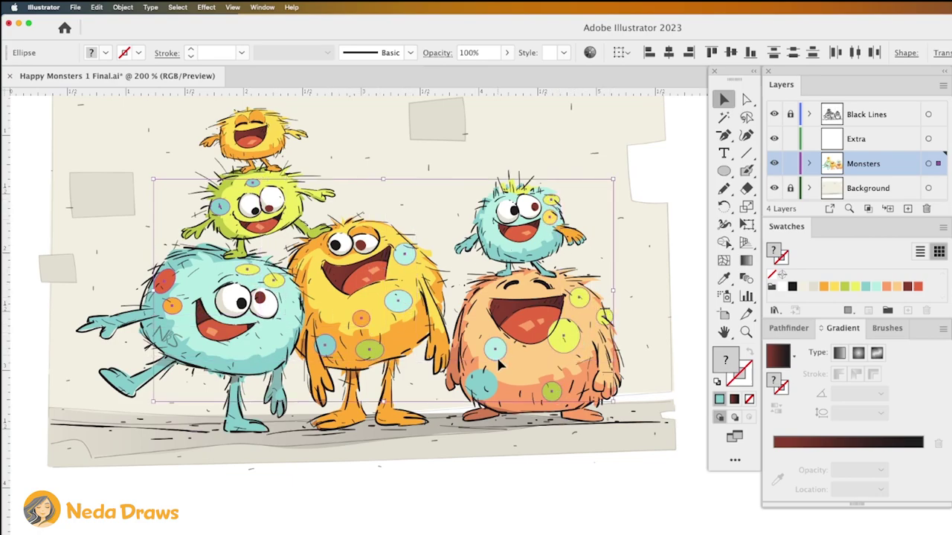
click(746, 188)
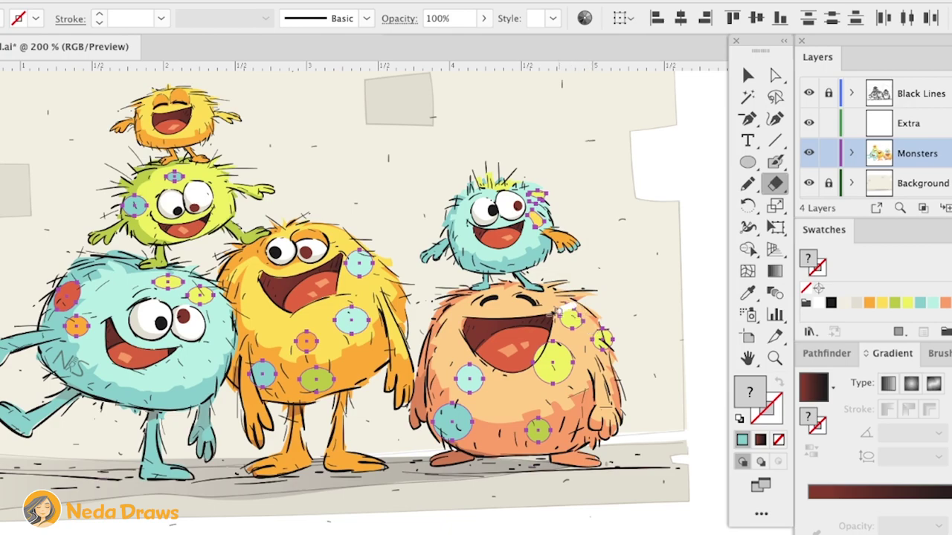
- Erase across the spots on the orange and yellow monsters to chop them into ragged patches
drag(590, 336, 617, 350)
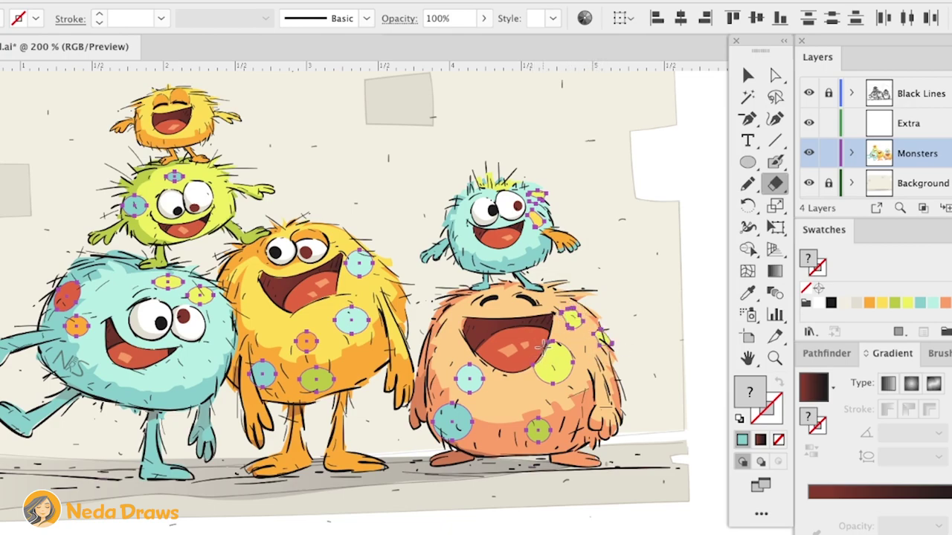
drag(524, 427, 550, 420)
mouse_move(476, 358)
mouse_down()
mouse_move(469, 385)
mouse_move(479, 390)
mouse_move(448, 435)
mouse_up()
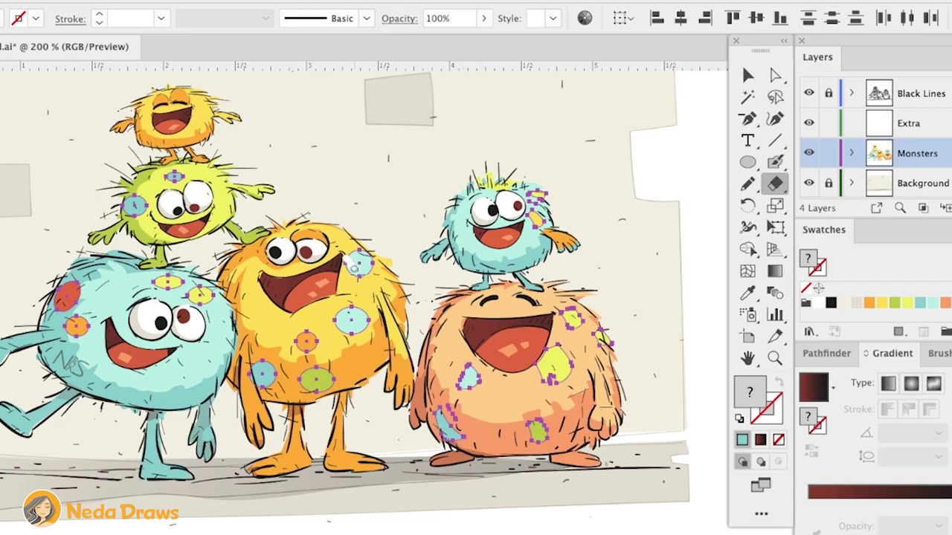
drag(347, 314, 356, 329)
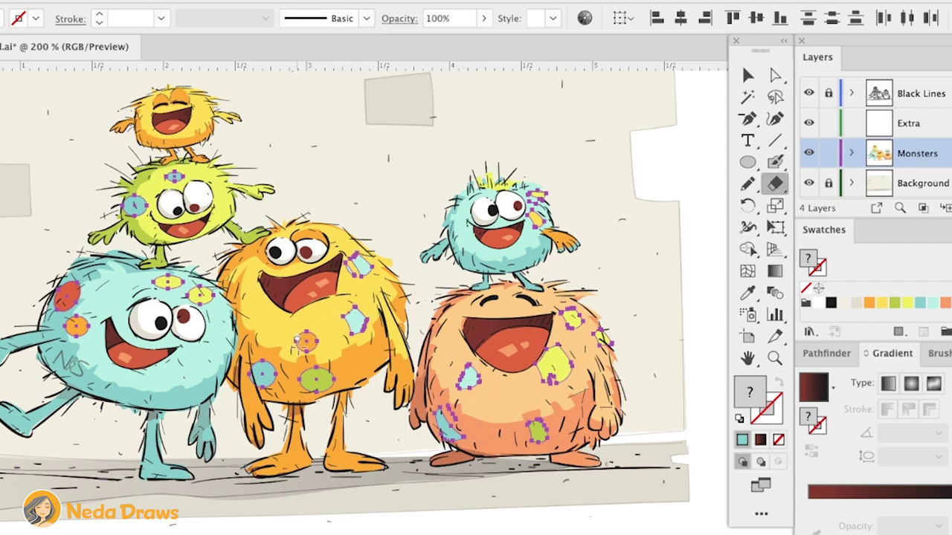
drag(303, 352, 328, 381)
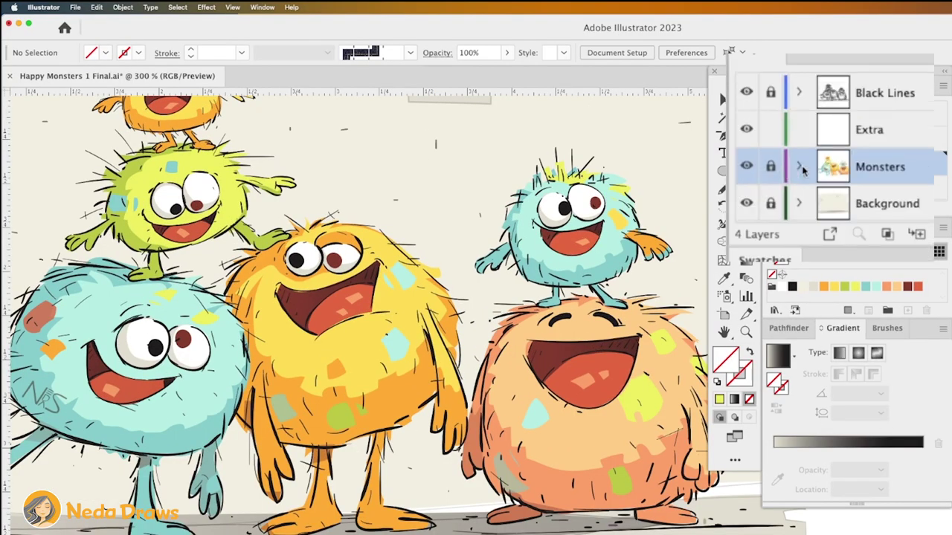
- Move the Extra layer above Black Lines and set a thin white 1 pt stroke
click(868, 134)
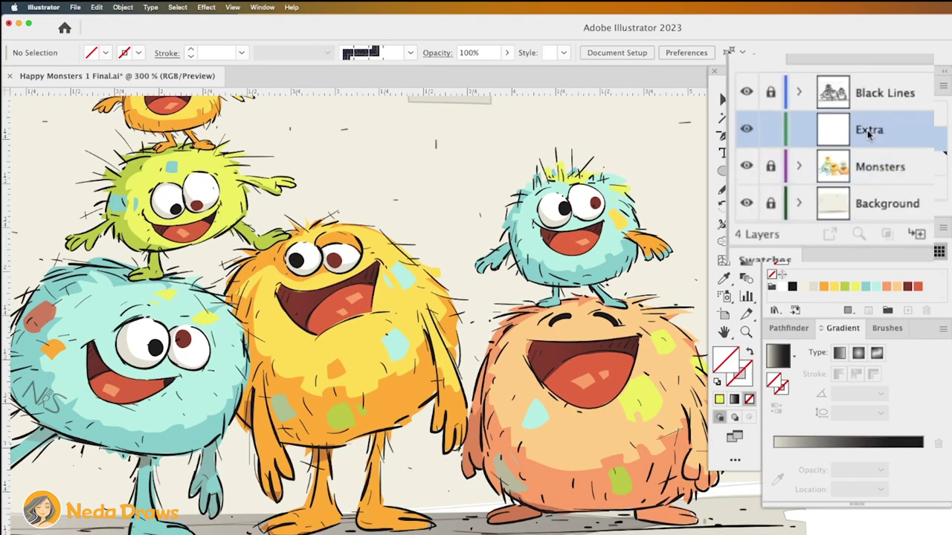
drag(880, 138, 867, 87)
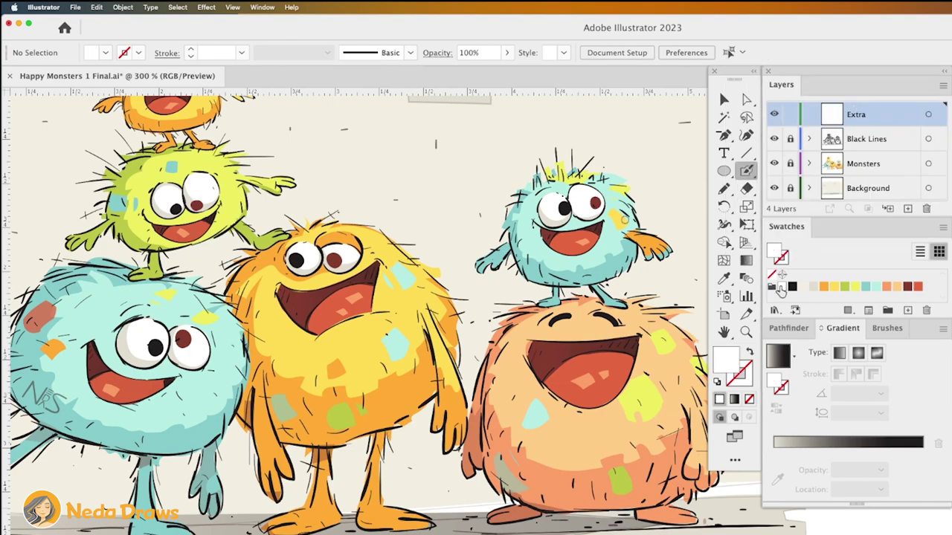
click(568, 200)
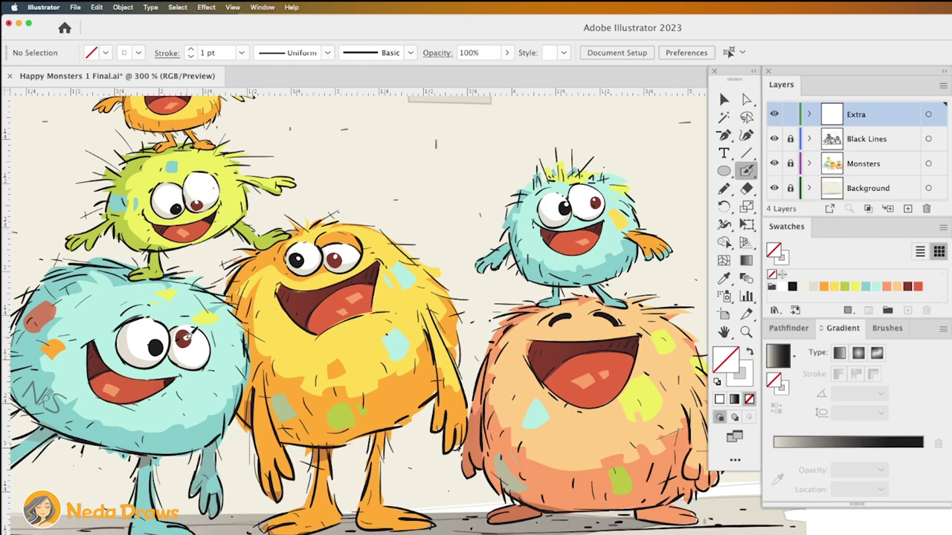
- Zoom in and draw three short white fur highlights on the small blue monster
key(super+plus)
key(super+plus)
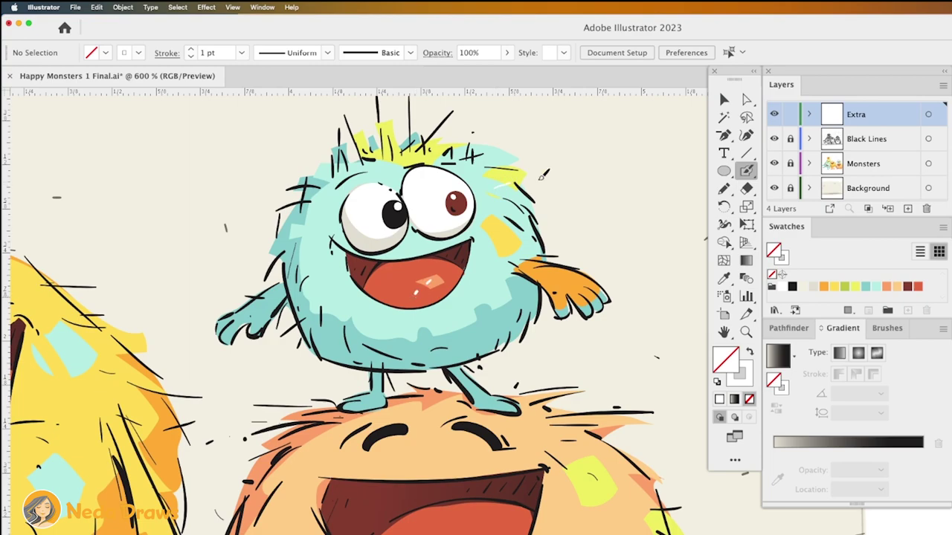
drag(525, 173, 492, 182)
drag(550, 199, 530, 199)
drag(587, 274, 556, 284)
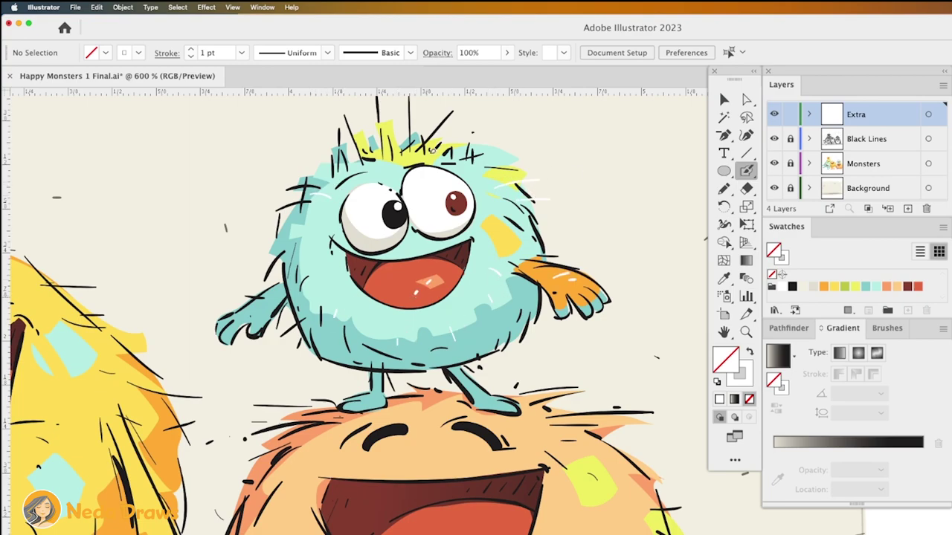
- Draw nine short white highlight strokes across the orange monster's fur
scroll(437, 149, down, 5)
drag(607, 159, 571, 162)
drag(581, 205, 562, 198)
drag(543, 241, 512, 247)
drag(564, 281, 543, 271)
drag(526, 321, 549, 353)
drag(455, 353, 461, 387)
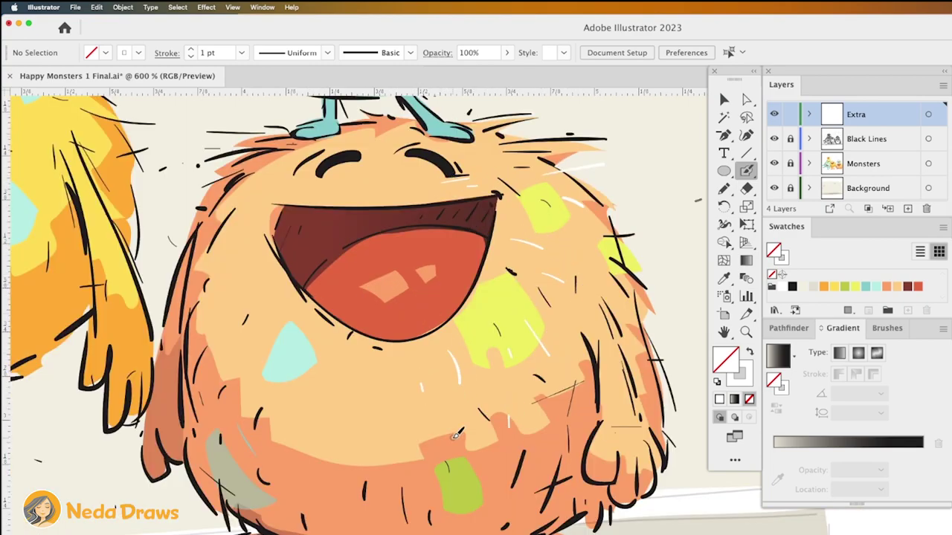
drag(459, 444, 462, 476)
mouse_move(344, 413)
mouse_down()
mouse_move(345, 434)
mouse_move(314, 461)
mouse_up()
drag(228, 285, 250, 261)
- Add five white highlight strokes to the yellow monster
scroll(305, 179, up, 5)
drag(643, 369, 568, 351)
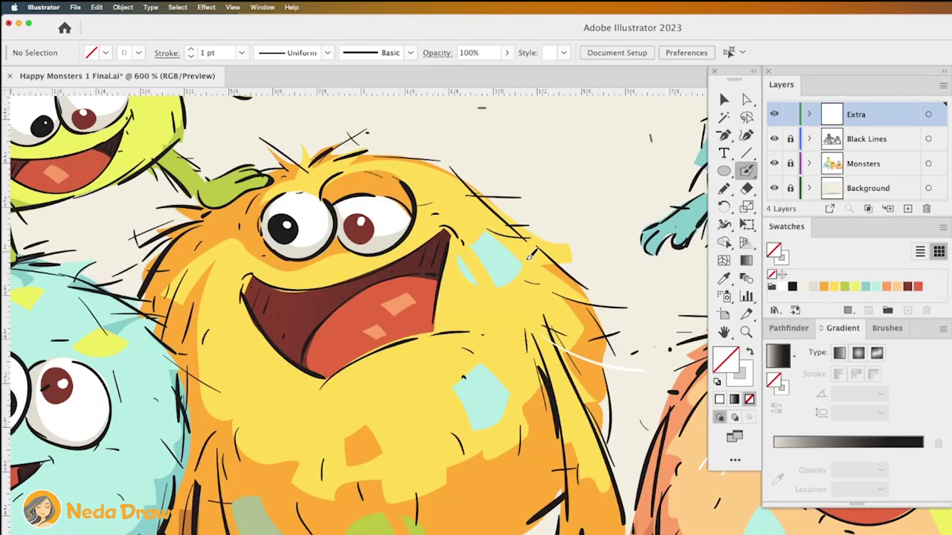
drag(535, 206, 476, 214)
drag(363, 182, 325, 186)
drag(425, 223, 415, 256)
drag(488, 339, 507, 372)
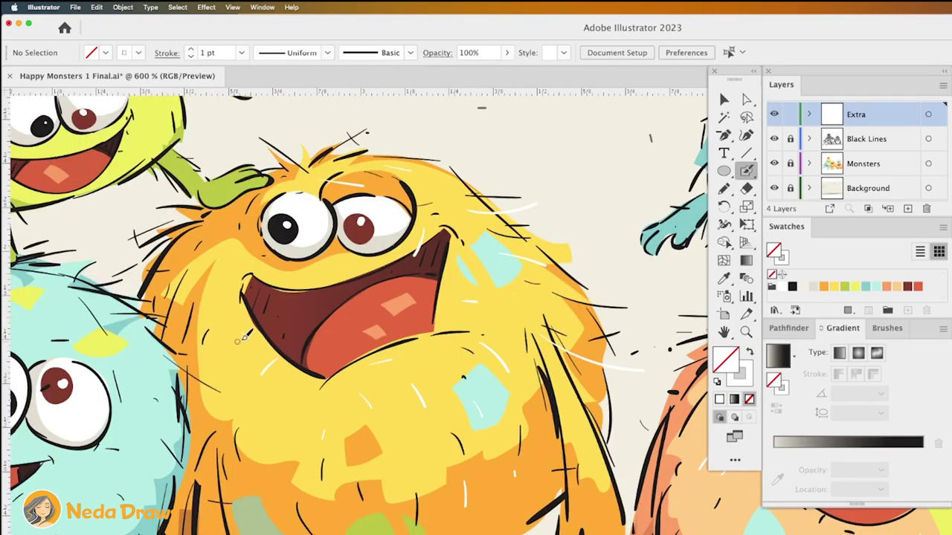
- Add two white highlight strokes along the blue monster's edge
scroll(237, 253, left, 5)
scroll(238, 253, down, 2)
drag(579, 263, 512, 265)
drag(476, 331, 505, 379)
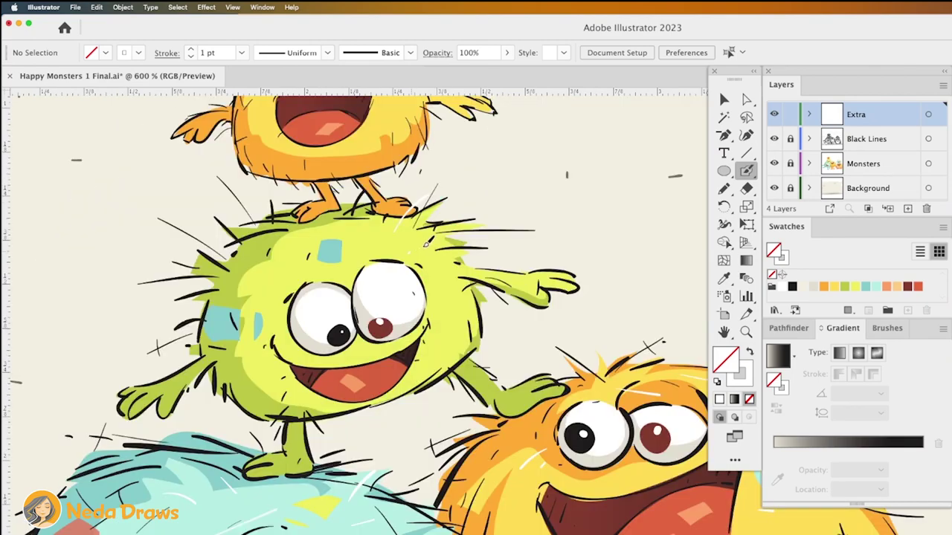
scroll(503, 231, up, 5)
scroll(251, 253, up, 5)
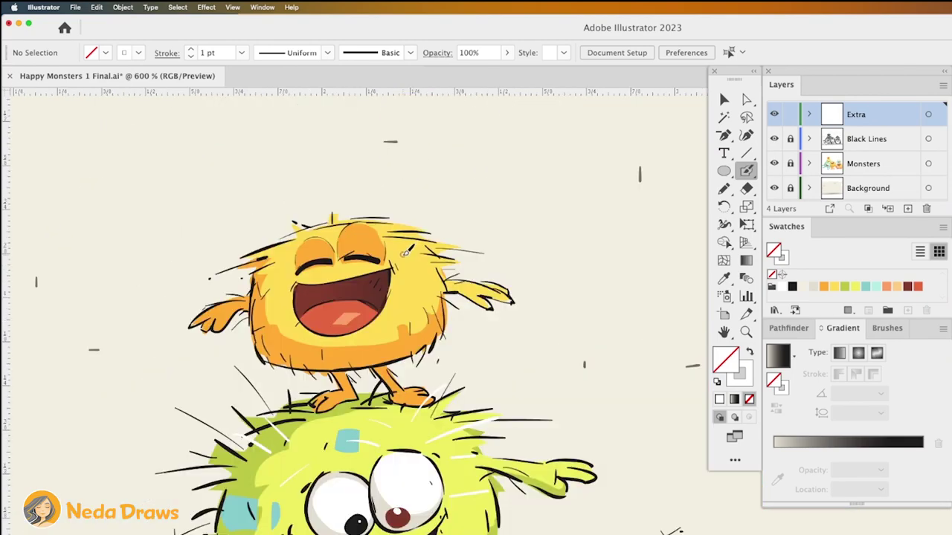